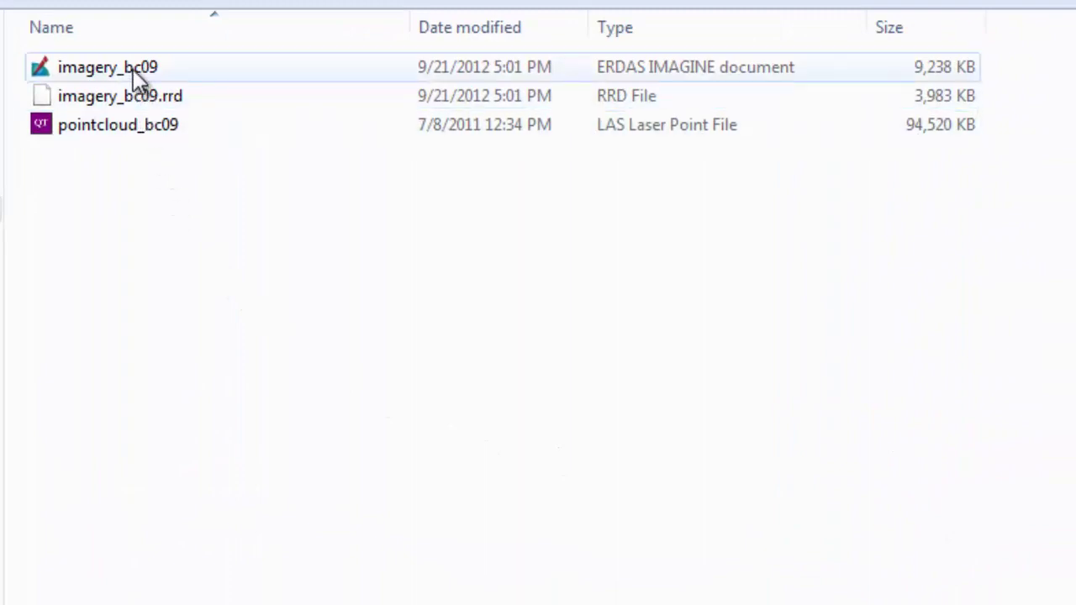
- Select the imagery_bc09, imagery_bc09.rrd and pointcloud_bc09 files in turn
{"action": "left_click", "coordinate": [139, 80]}
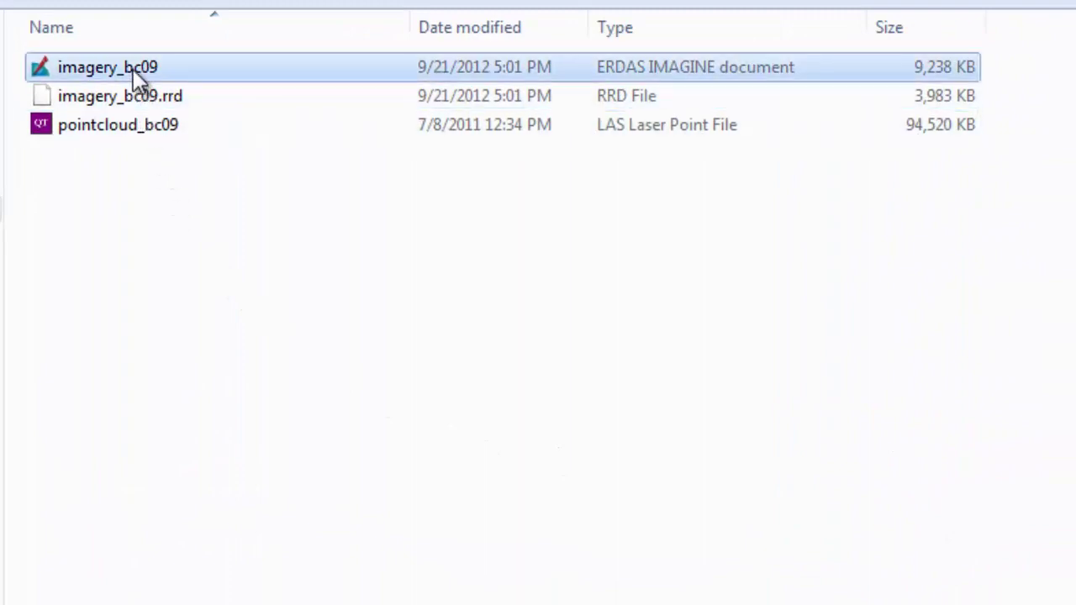
{"action": "left_click", "coordinate": [159, 102]}
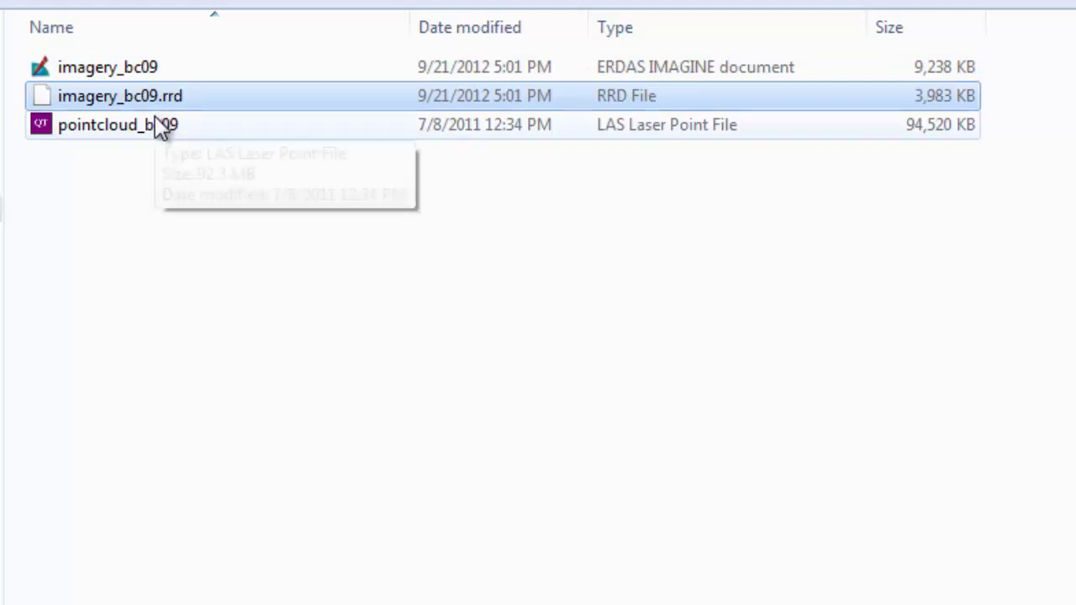
{"action": "left_click", "coordinate": [159, 126]}
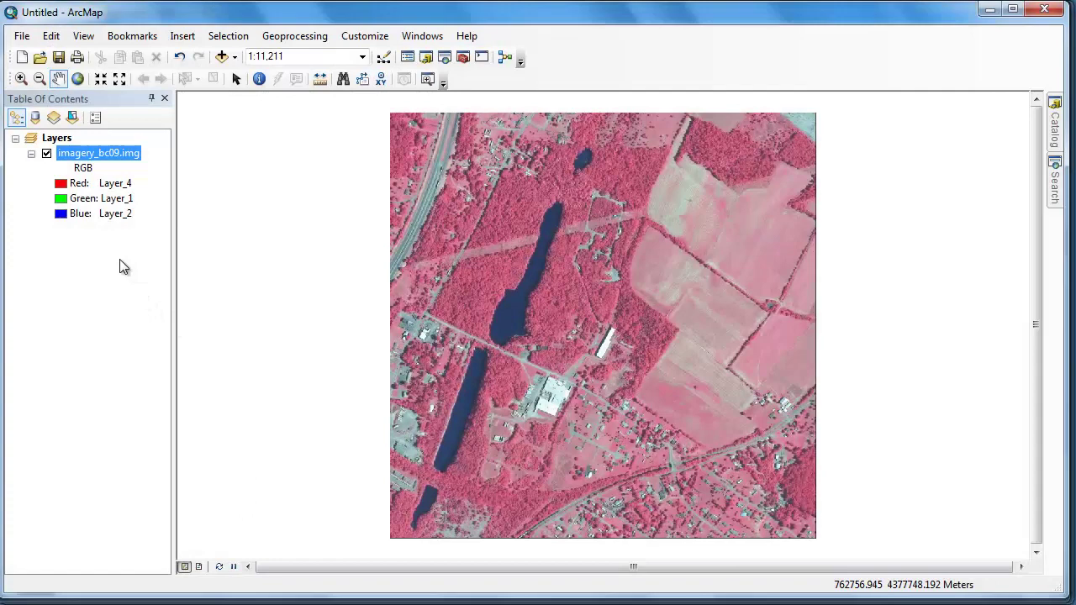
- Check the imagery layer's properties, including source details, band count and RGB composite settings
{"action": "right_click", "coordinate": [115, 160]}
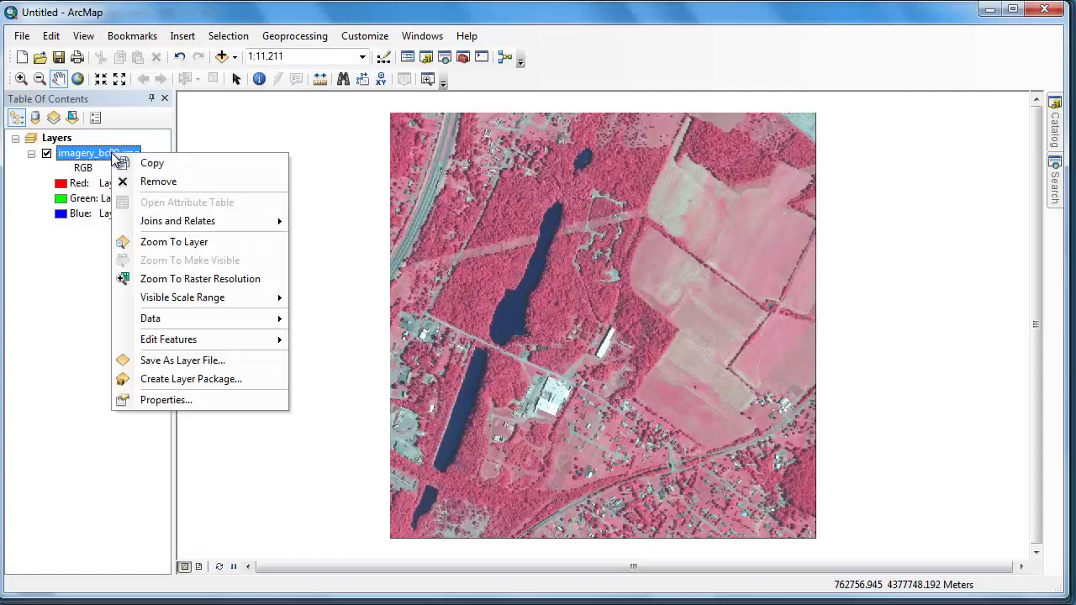
{"action": "left_click", "coordinate": [165, 400]}
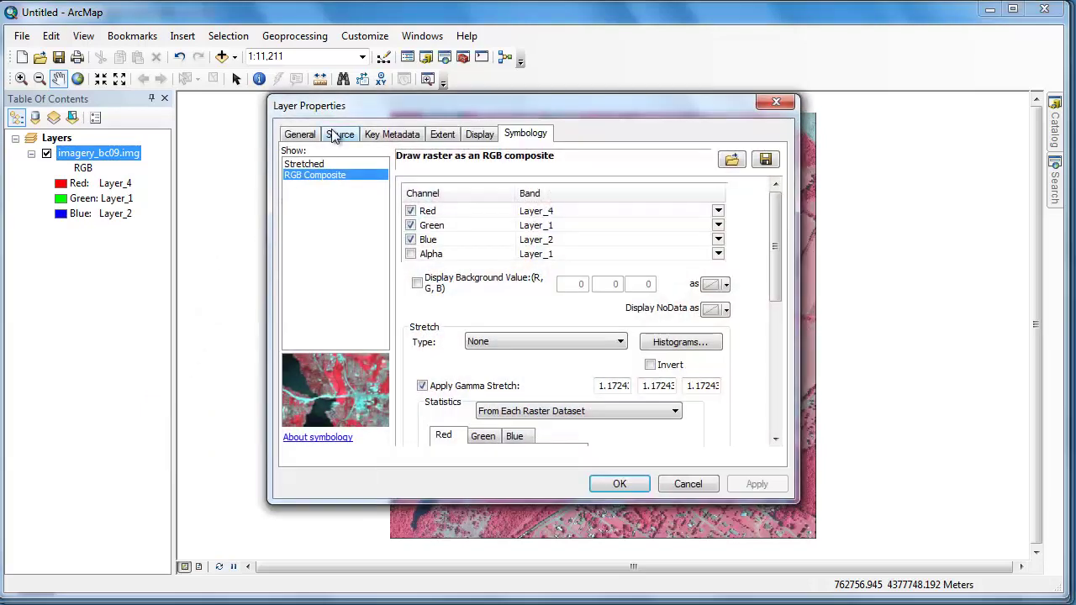
{"action": "left_click", "coordinate": [338, 136]}
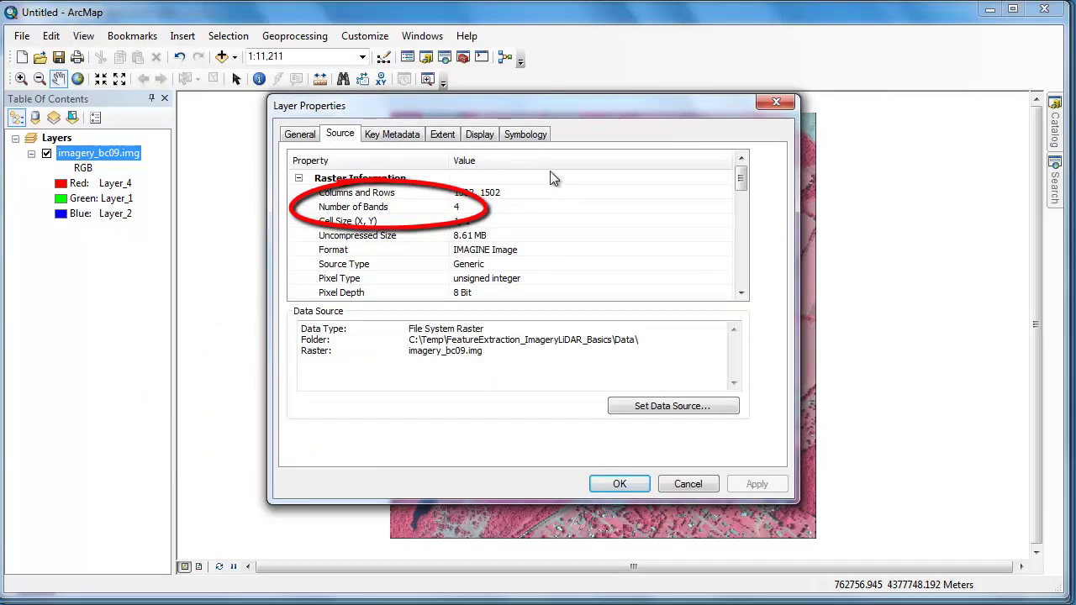
{"action": "left_click", "coordinate": [525, 135]}
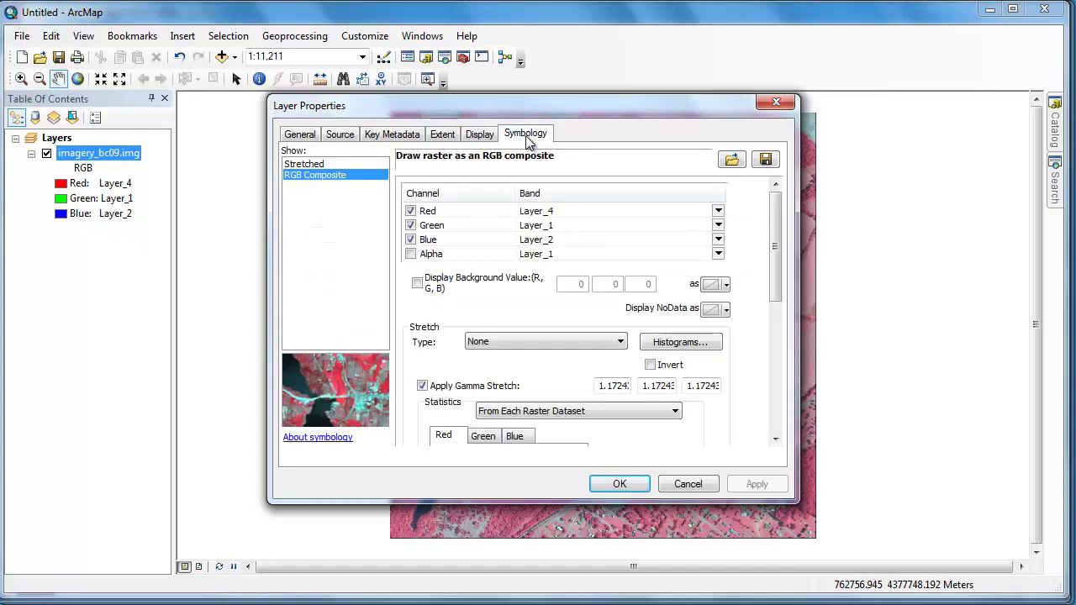
{"action": "left_click", "coordinate": [613, 485]}
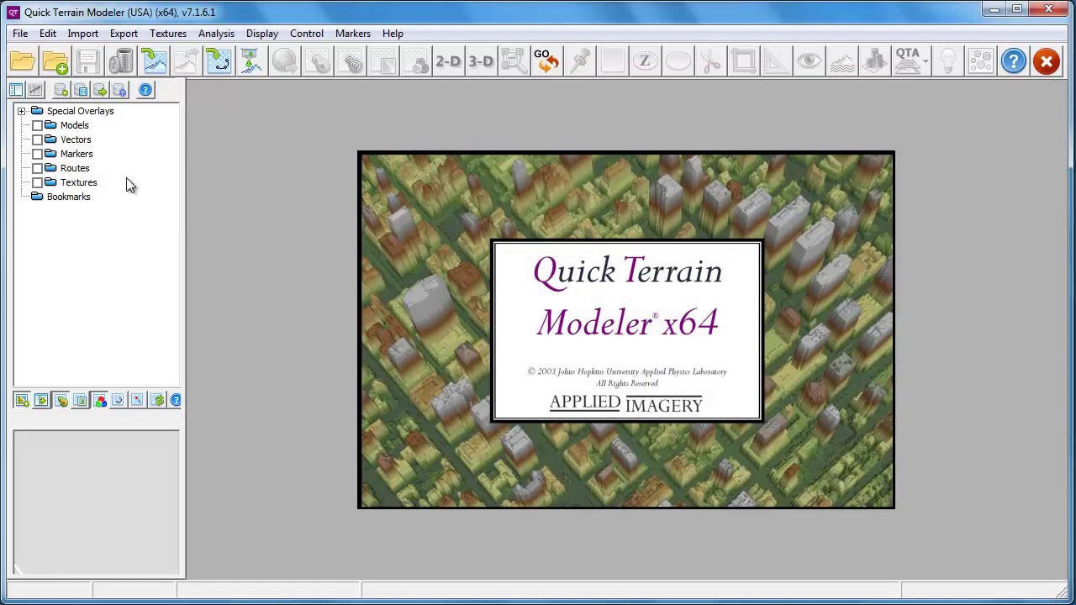
- Load the pointcloud_bc09 point cloud, then rotate and zoom toward the building area
{"action": "left_click", "coordinate": [22, 65]}
{"action": "left_click", "coordinate": [161, 153]}
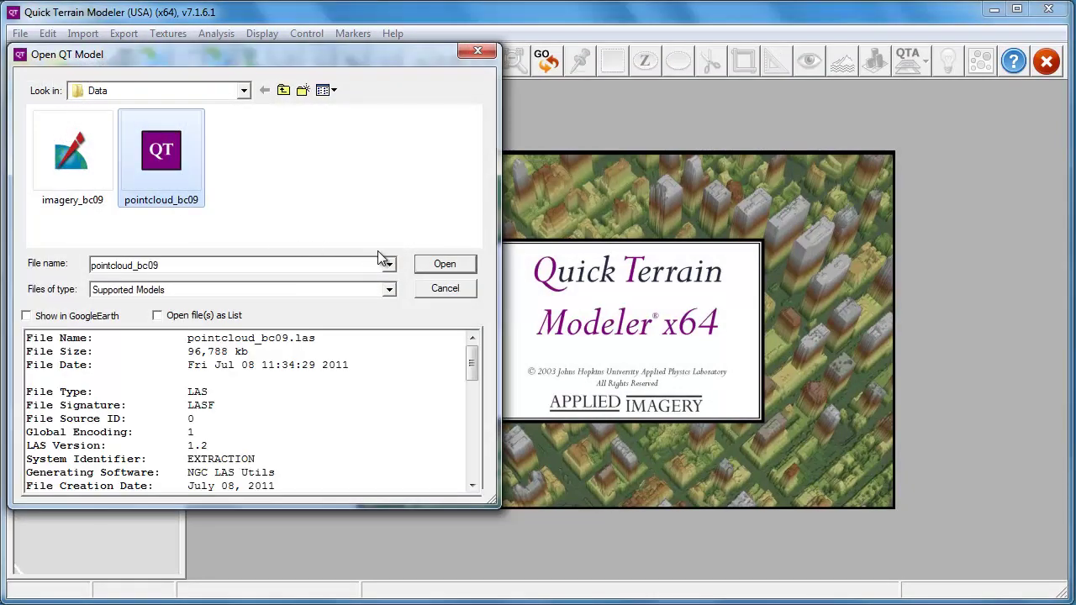
{"action": "left_click", "coordinate": [449, 264]}
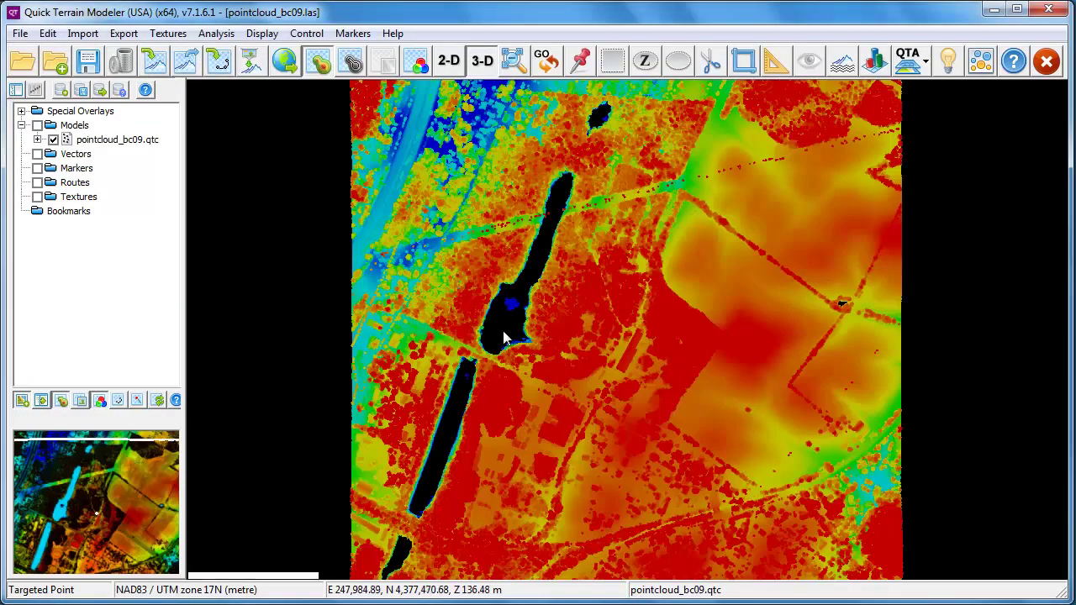
{"action": "left_click_drag", "start_coordinate": [502, 331], "coordinate": [575, 238]}
{"action": "scroll", "coordinate": [575, 413], "scroll_direction": "up", "scroll_amount": 10}
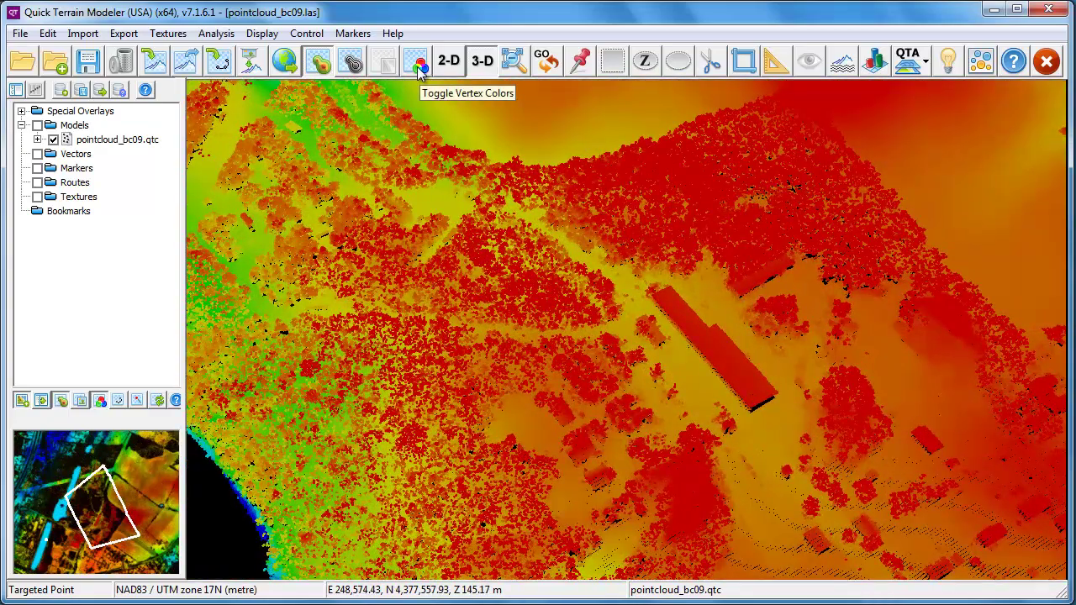
- Switch the cloud to RGB vertex colours and back to elevation colouring
{"action": "left_click", "coordinate": [419, 64]}
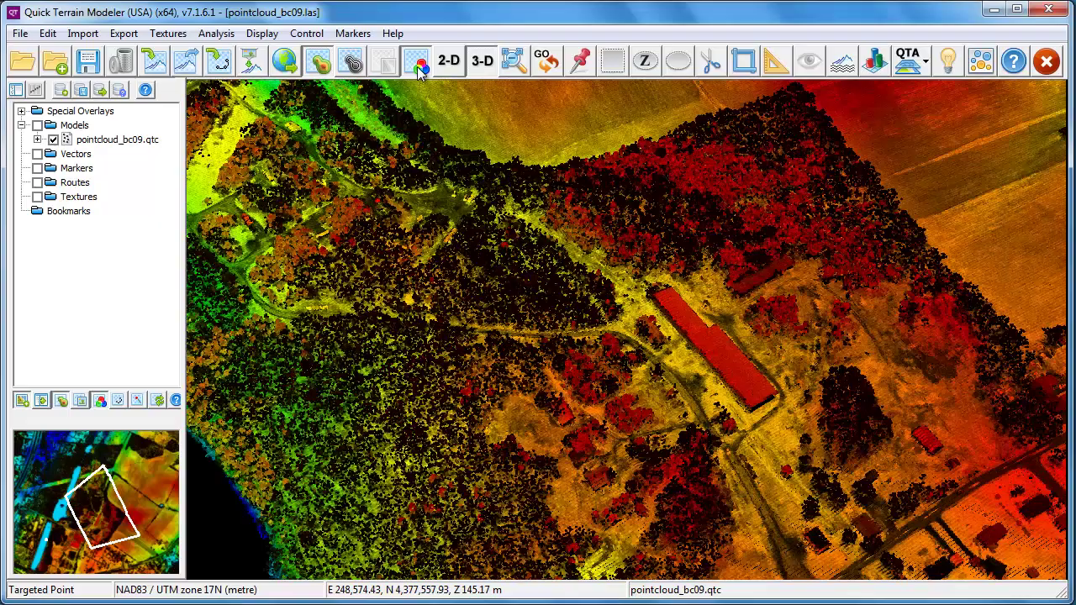
{"action": "left_click", "coordinate": [419, 64]}
{"action": "left_click_drag", "start_coordinate": [759, 322], "coordinate": [666, 326]}
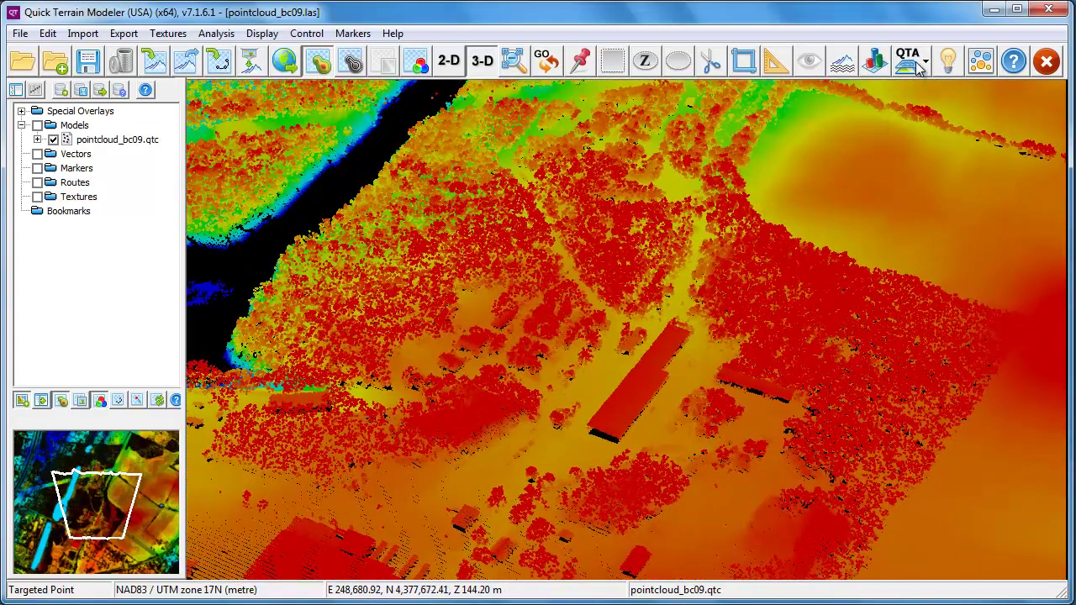
- Colour the point cloud by its classification and rotate to a new angle
{"action": "left_click", "coordinate": [923, 68]}
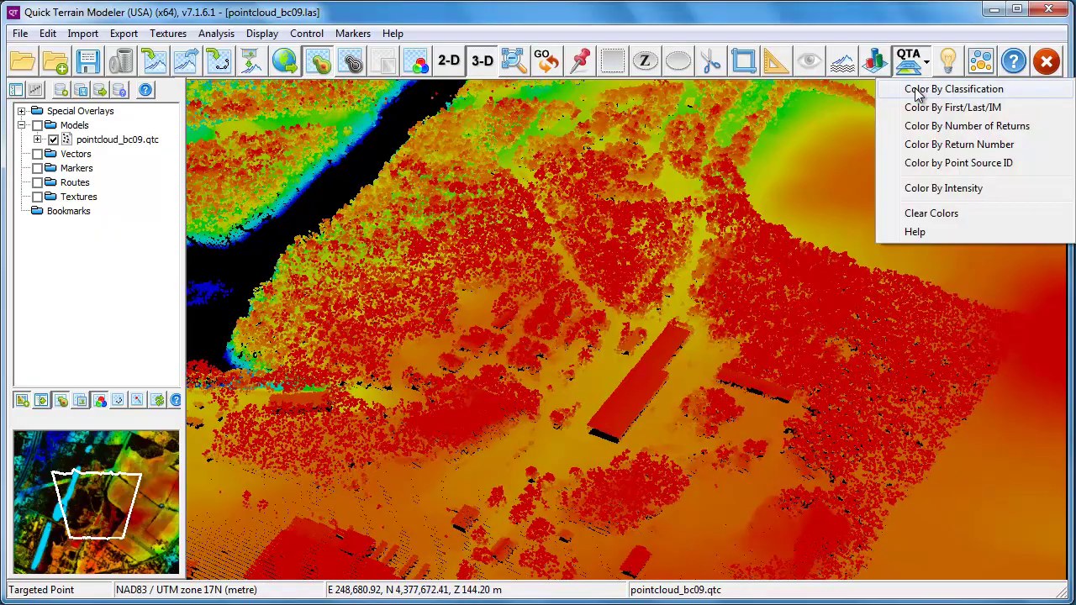
{"action": "left_click", "coordinate": [918, 90]}
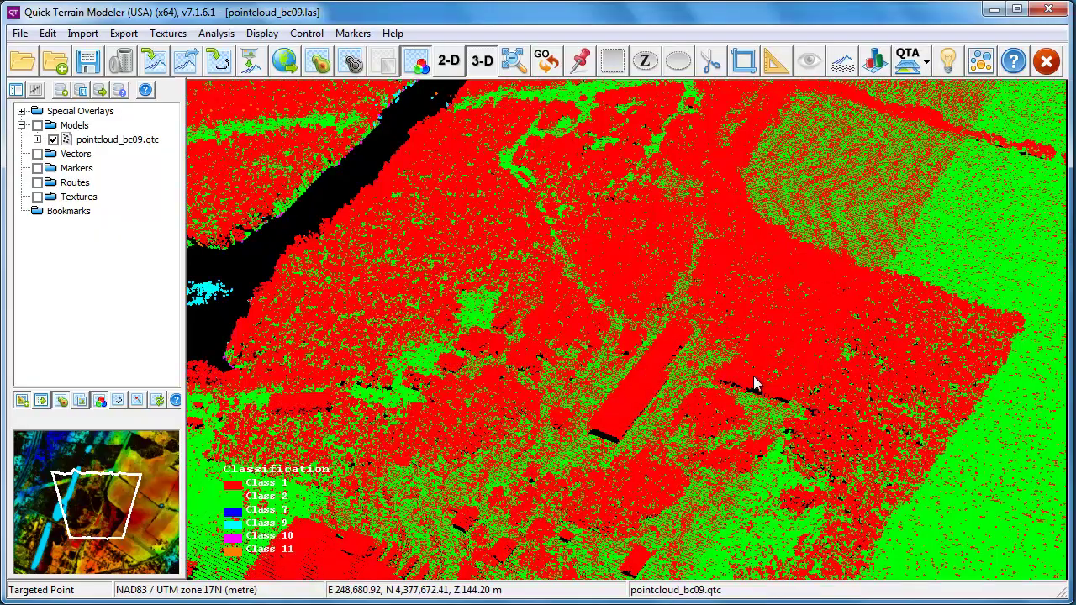
{"action": "left_click_drag", "start_coordinate": [692, 336], "coordinate": [870, 344]}
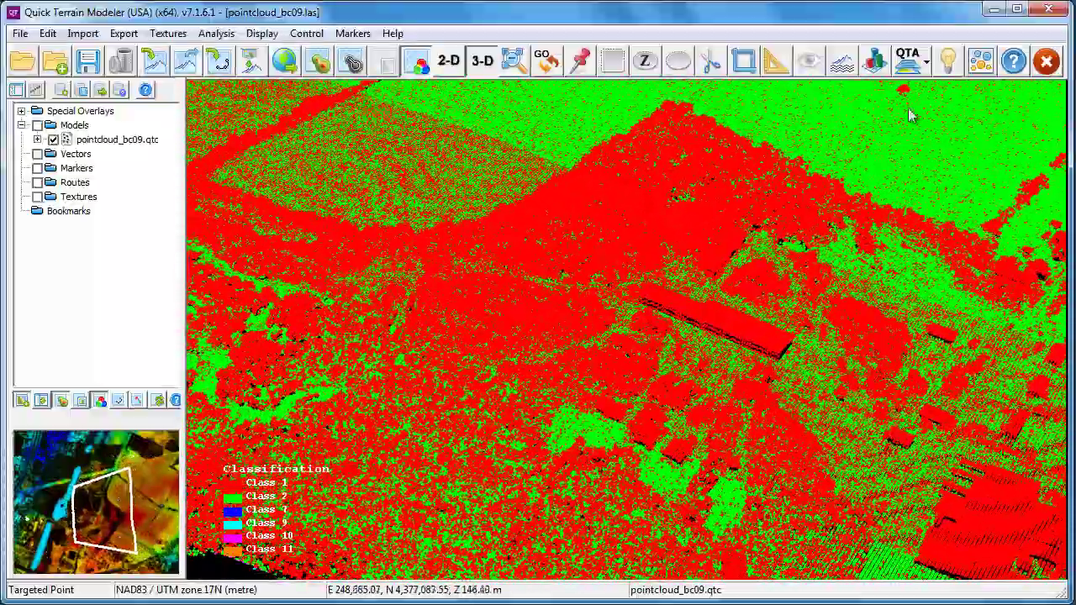
- Clear the classification colours and recolour the point cloud by height
{"action": "left_click", "coordinate": [911, 67]}
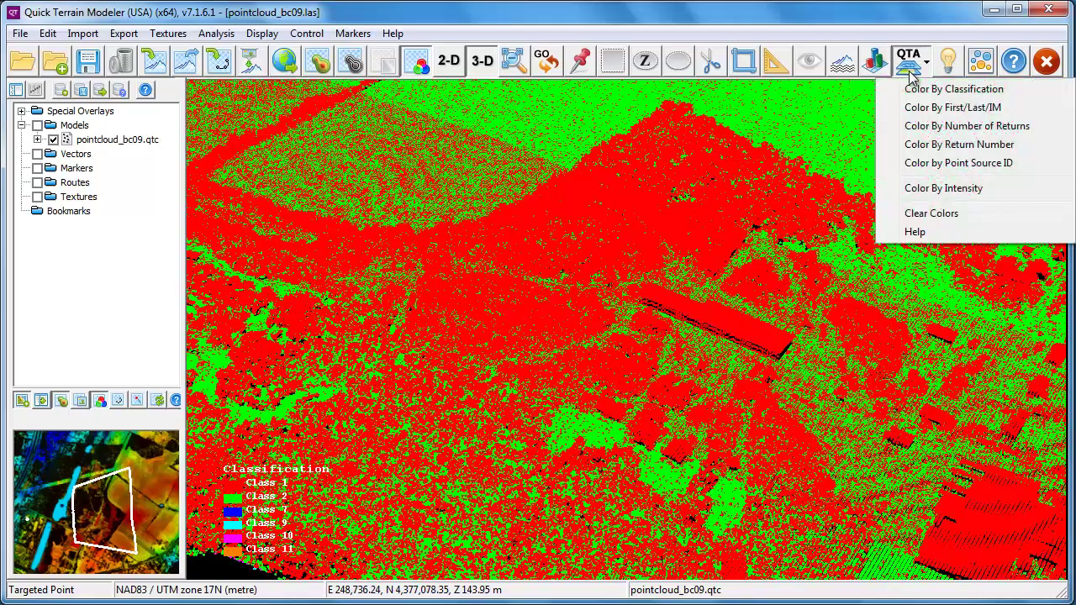
{"action": "left_click", "coordinate": [921, 212]}
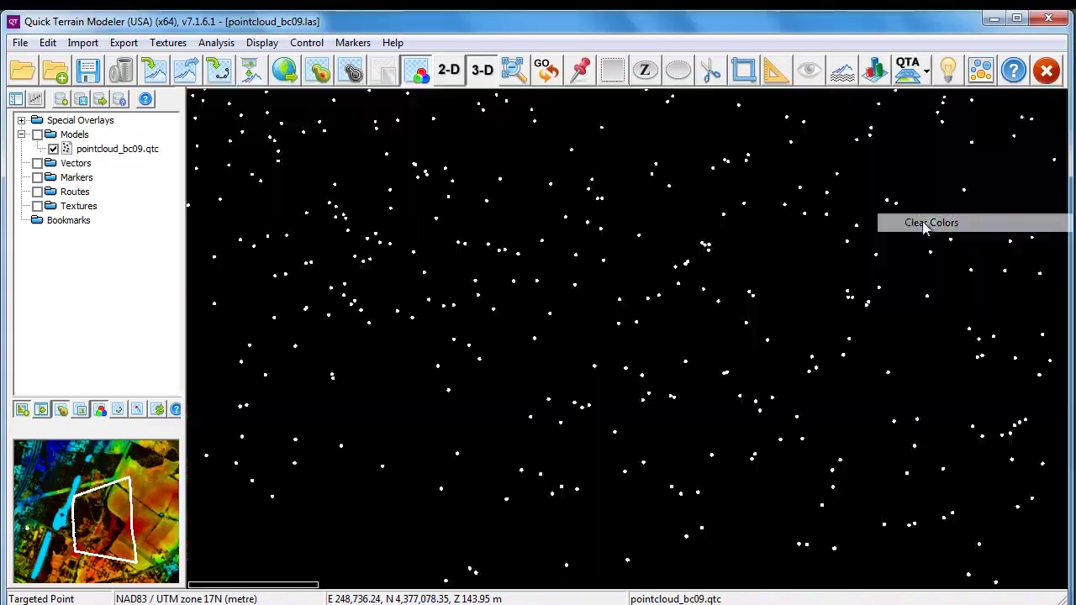
{"action": "left_click", "coordinate": [320, 74]}
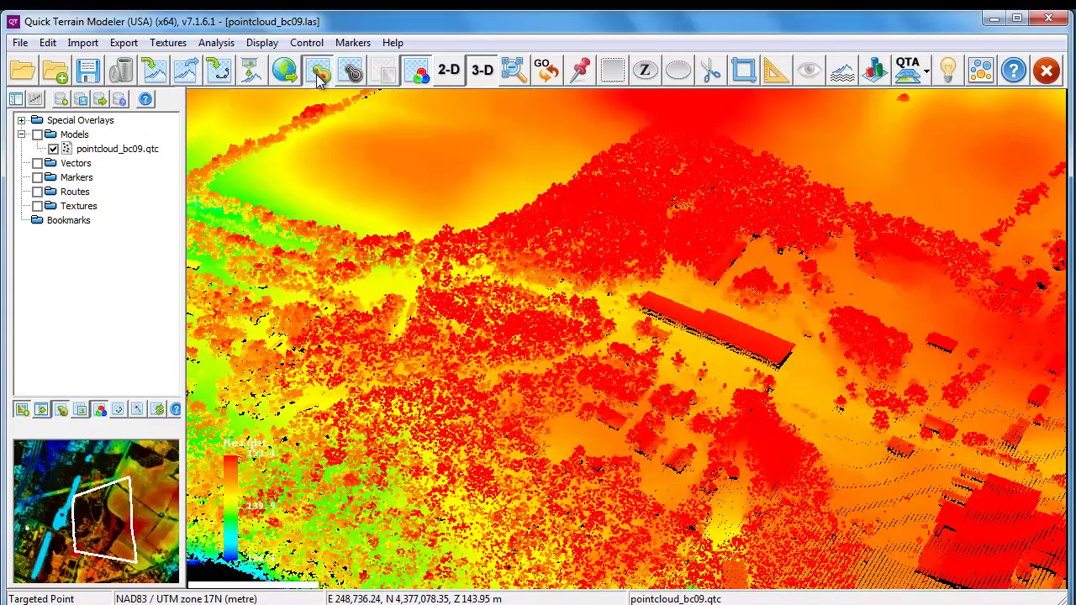
{"action": "double_click", "coordinate": [133, 153]}
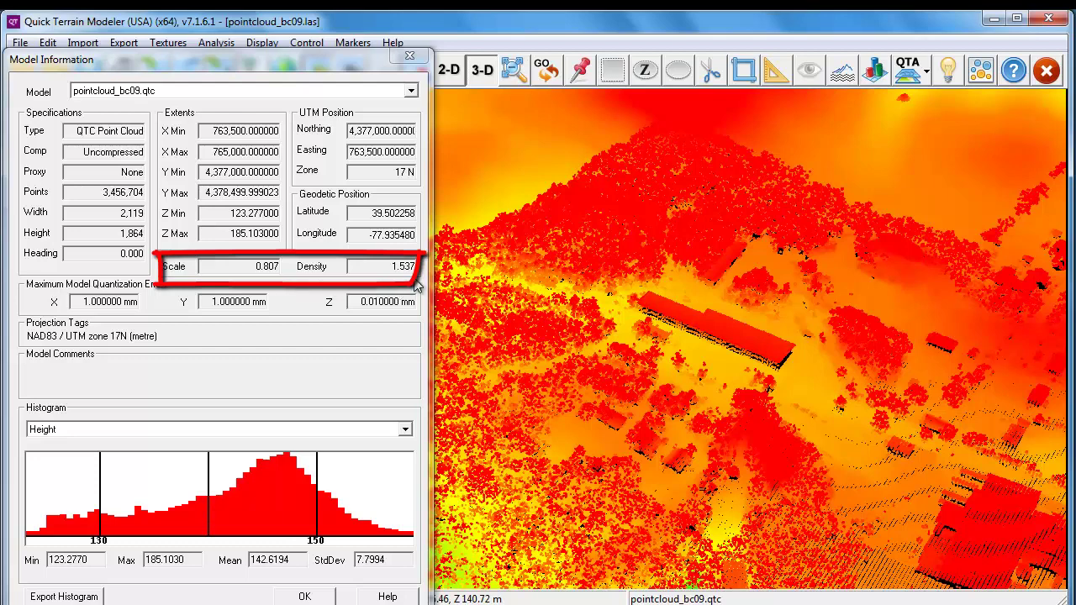
{"action": "left_click", "coordinate": [324, 595]}
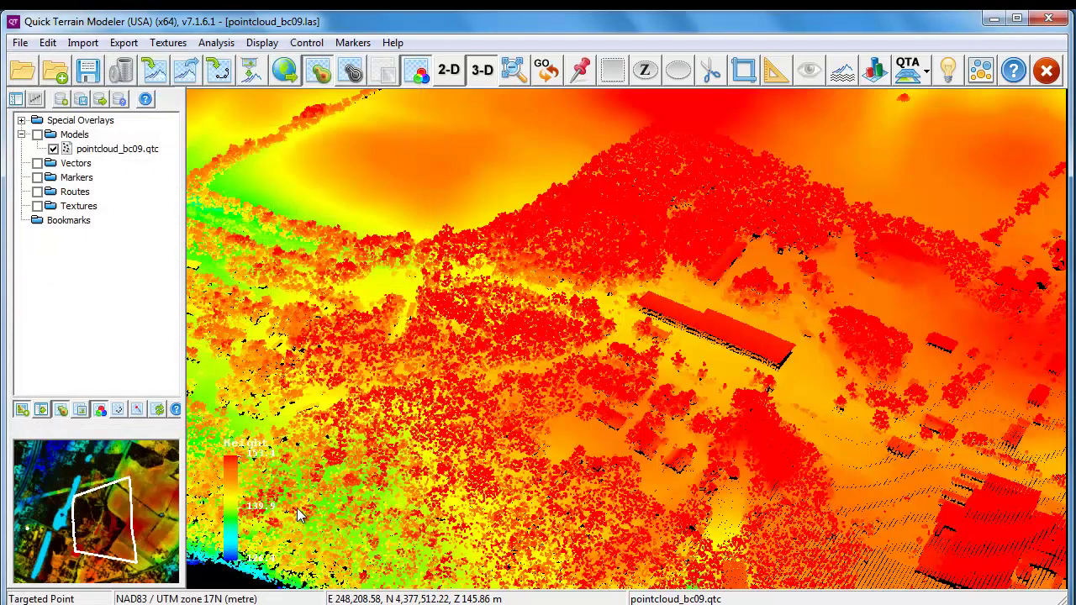
- Clear all layers and open pointcloud_bc09 for a QTT gridded-surface import
{"action": "left_click", "coordinate": [123, 72]}
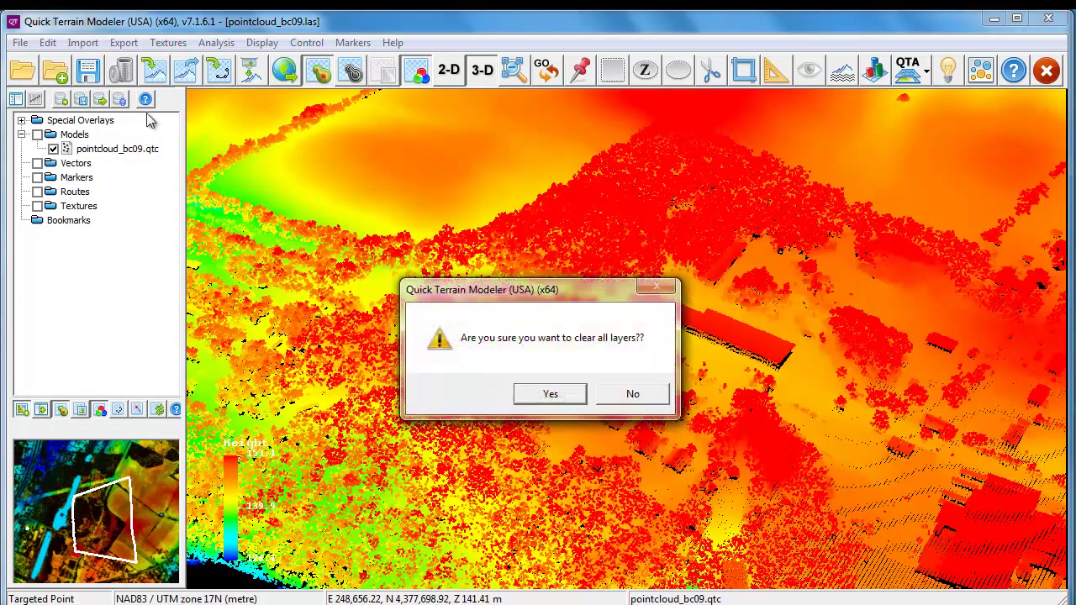
{"action": "left_click", "coordinate": [547, 394]}
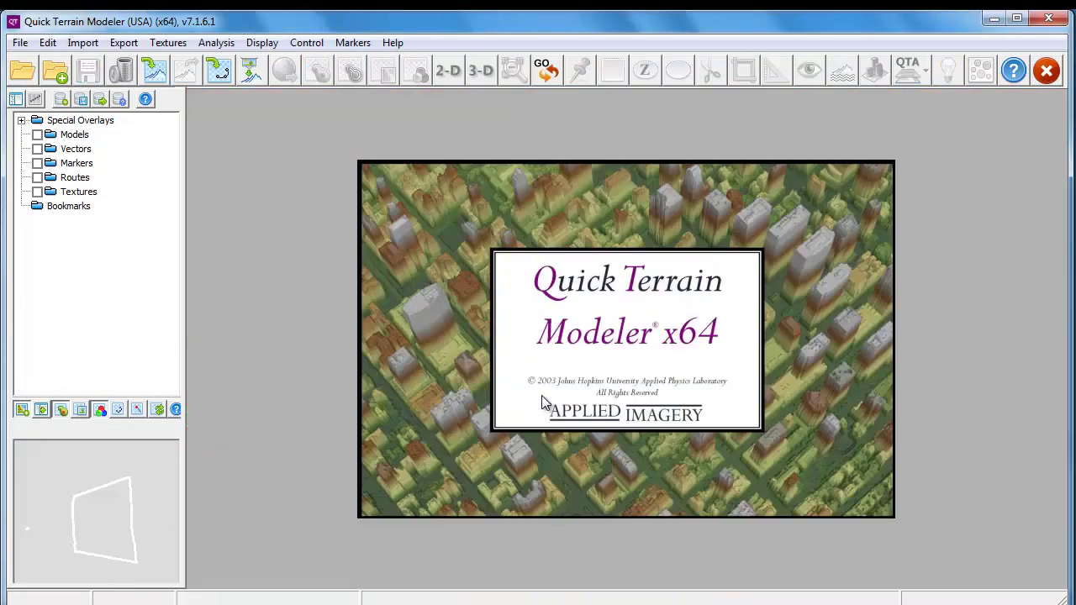
{"action": "left_click", "coordinate": [154, 75]}
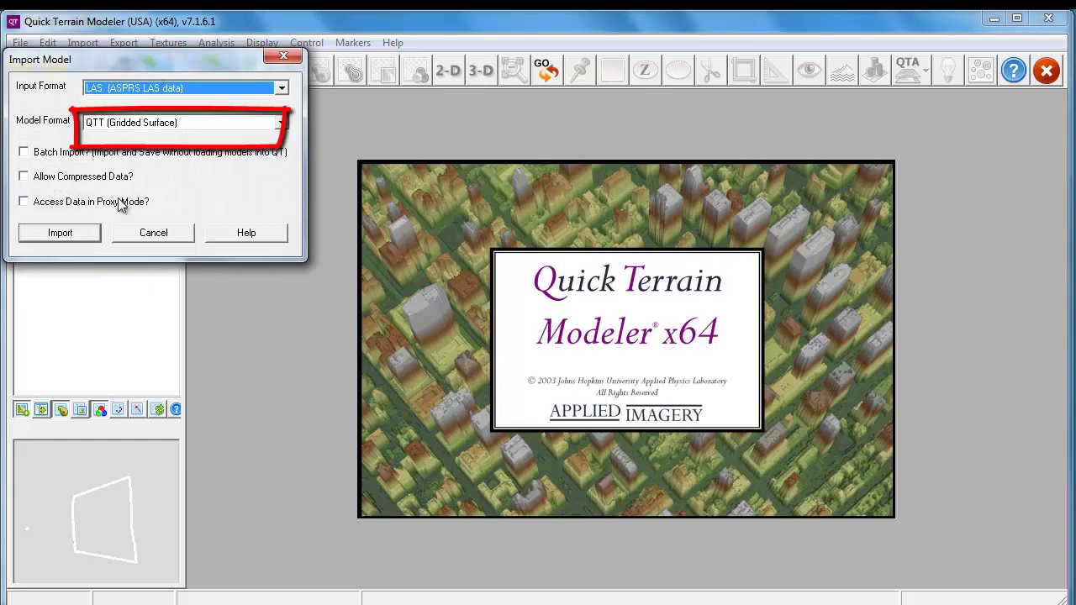
{"action": "left_click", "coordinate": [60, 233]}
{"action": "left_click", "coordinate": [73, 162]}
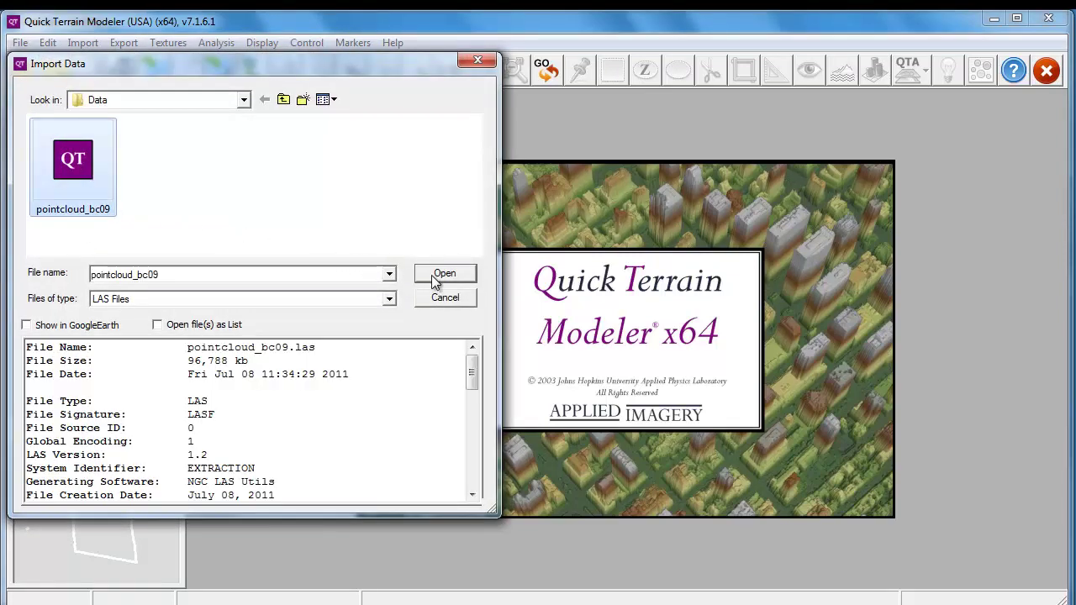
{"action": "left_click", "coordinate": [432, 274]}
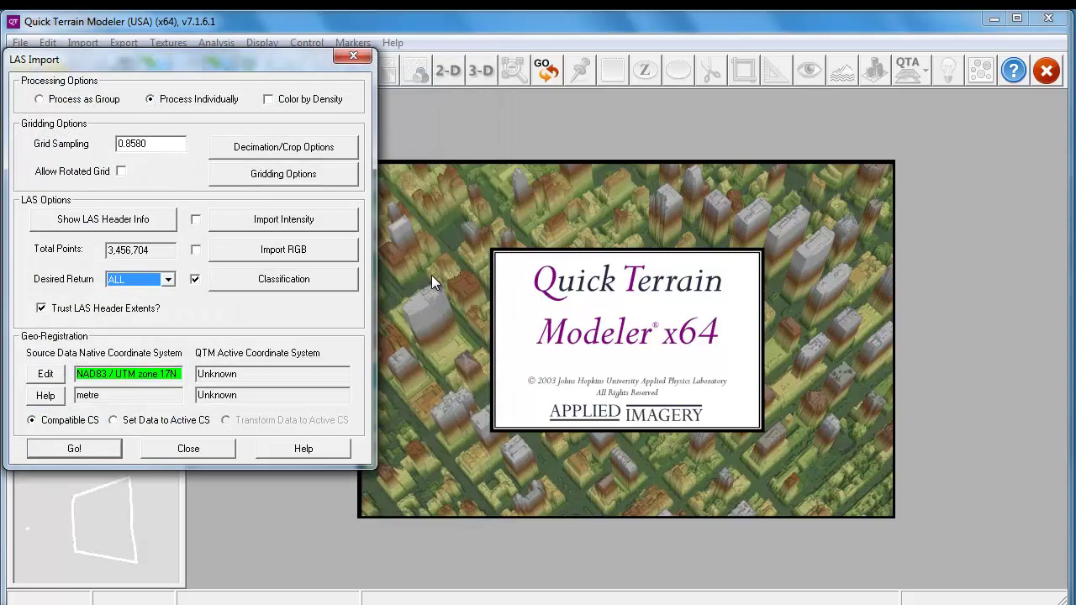
- Set grid sampling to 1 and bring up the gridding options
{"action": "left_click_drag", "start_coordinate": [159, 143], "coordinate": [109, 142]}
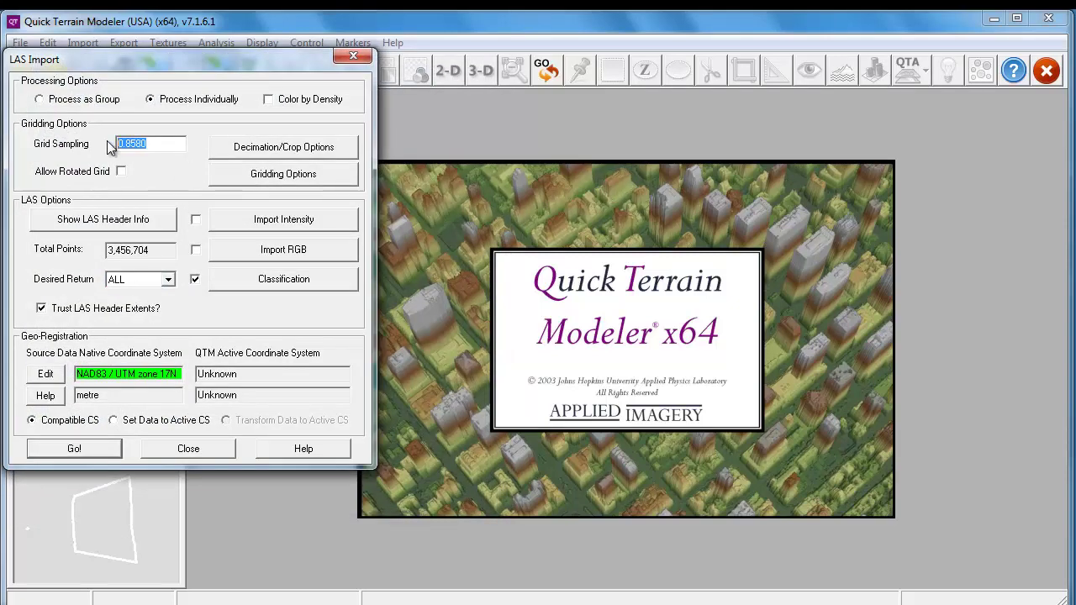
{"action": "type", "text": "1"}
{"action": "left_click", "coordinate": [264, 175]}
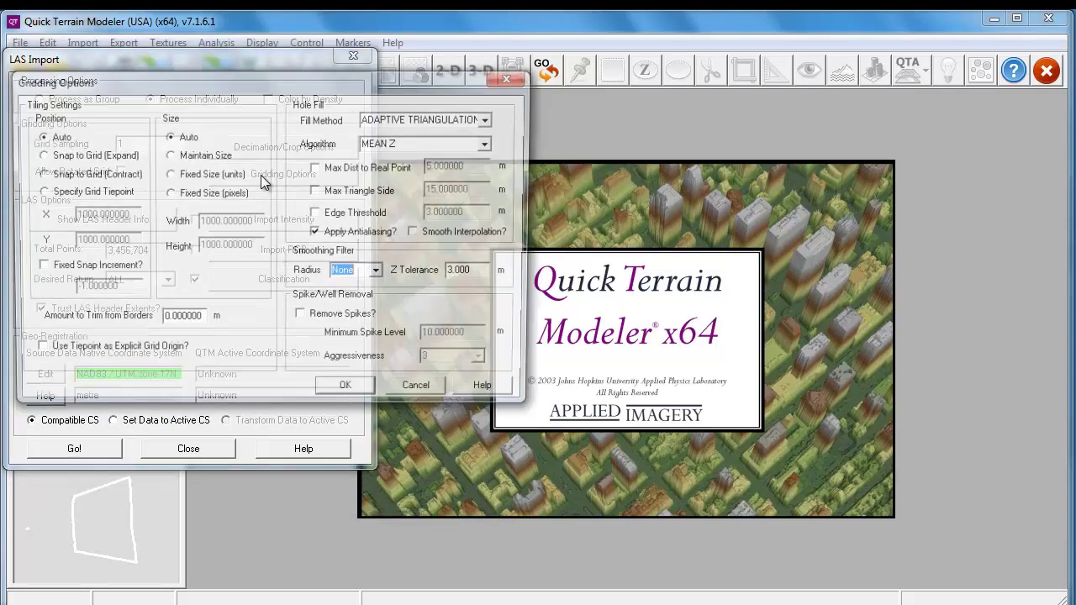
- Review the recommended DEM profile in Help and accept Adaptive Triangulation with Mean Z gridding
{"action": "left_click", "coordinate": [500, 395]}
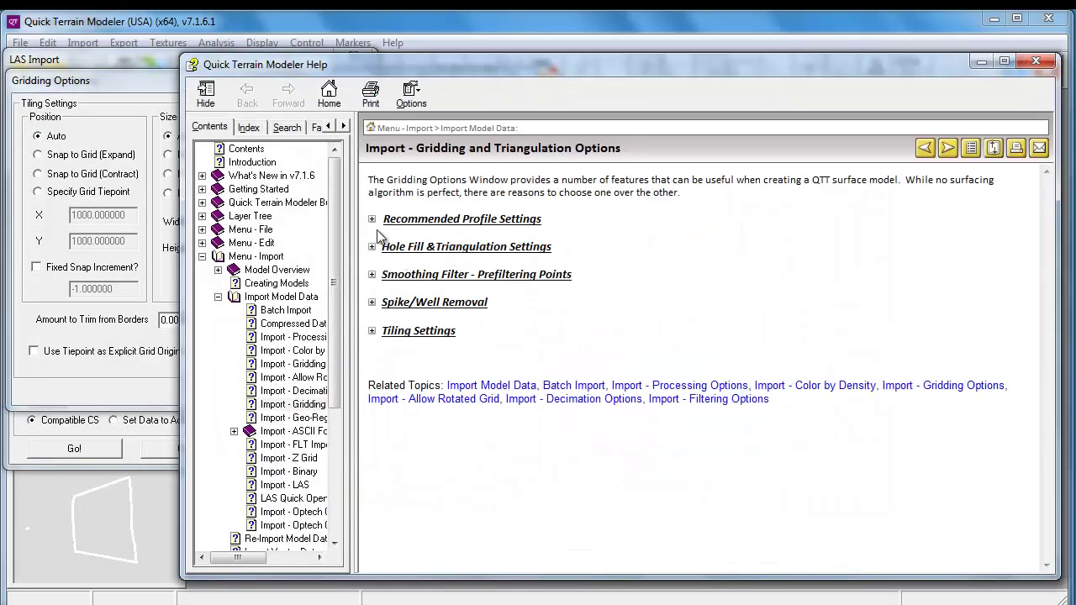
{"action": "left_click", "coordinate": [372, 220]}
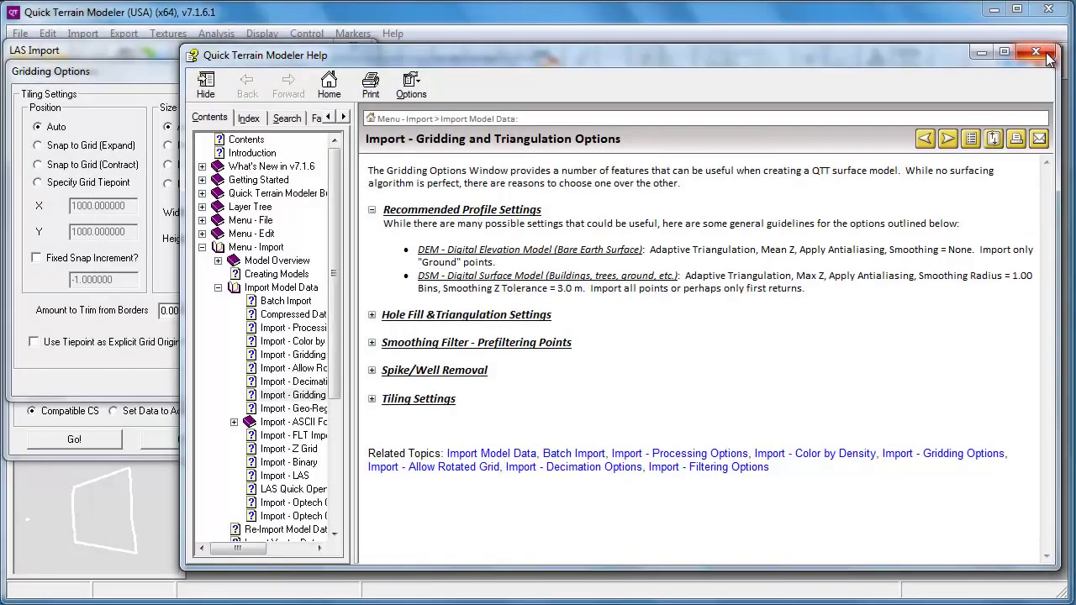
{"action": "left_click", "coordinate": [1040, 61]}
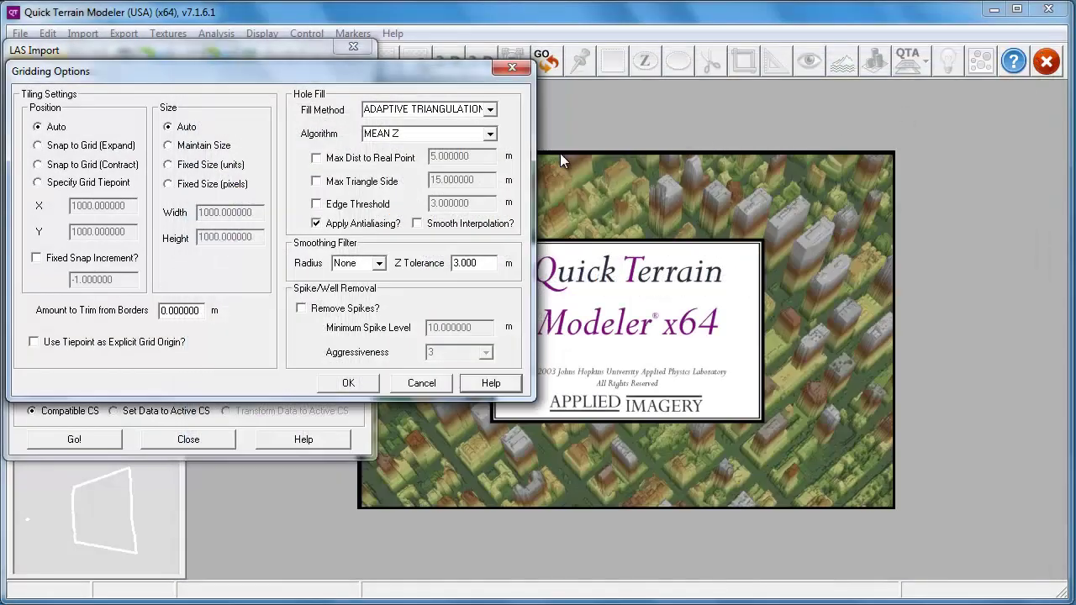
{"action": "left_click", "coordinate": [348, 384]}
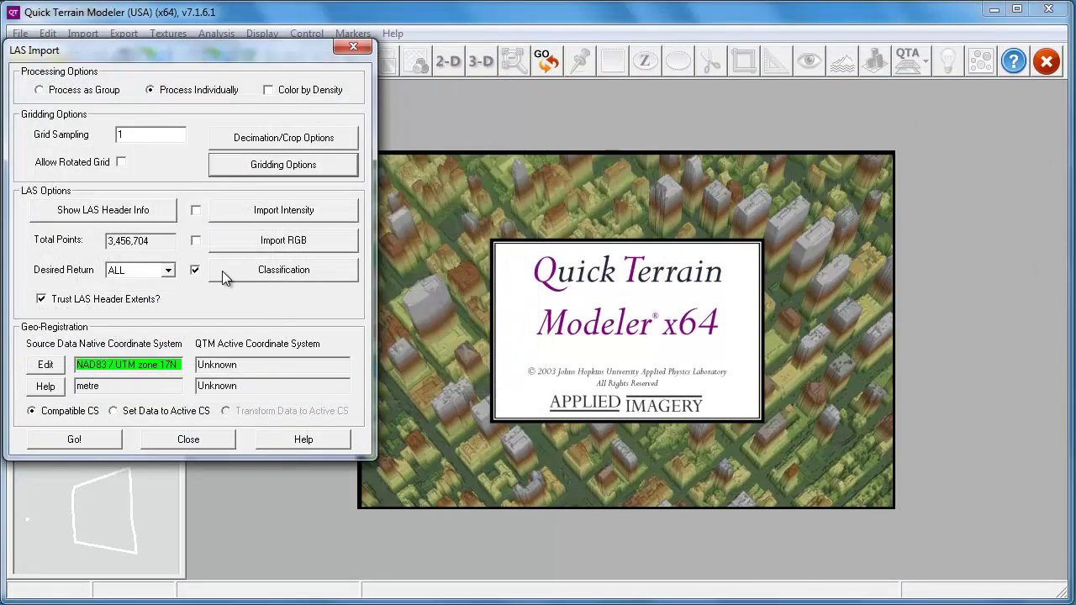
- Limit the import to class 2 (ASPRS Ground) points, keeping Desired Return at ALL
{"action": "left_click", "coordinate": [222, 271]}
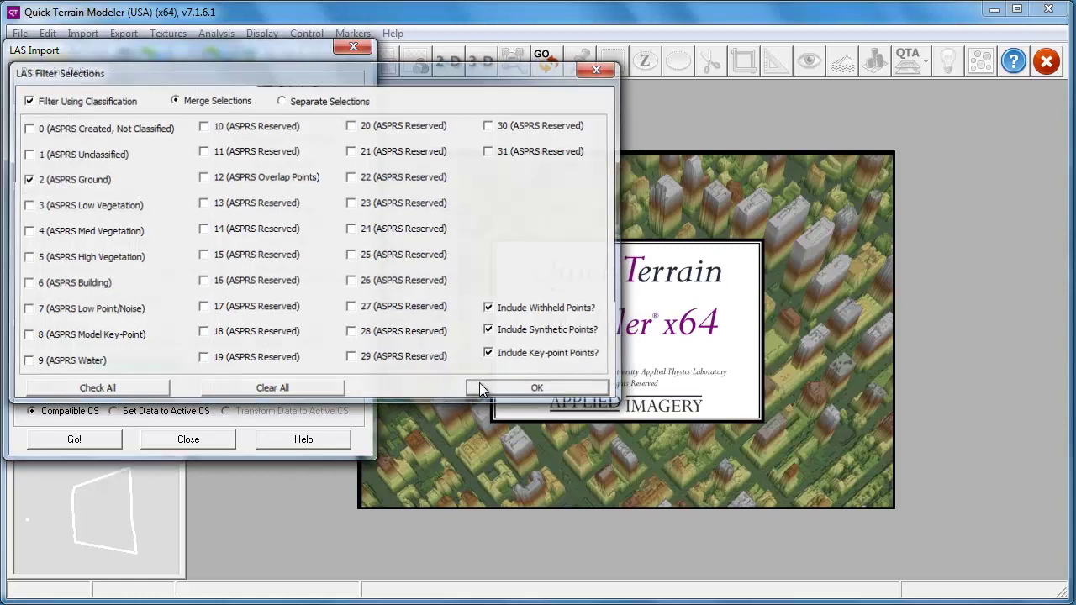
{"action": "left_click", "coordinate": [482, 390]}
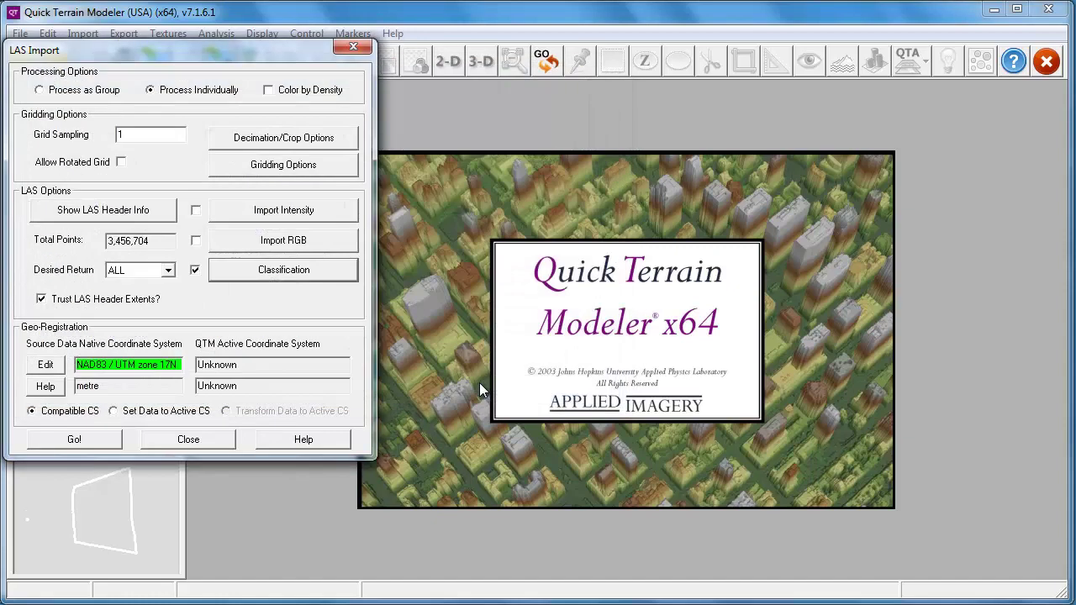
{"action": "left_click", "coordinate": [169, 272]}
{"action": "left_click", "coordinate": [169, 272]}
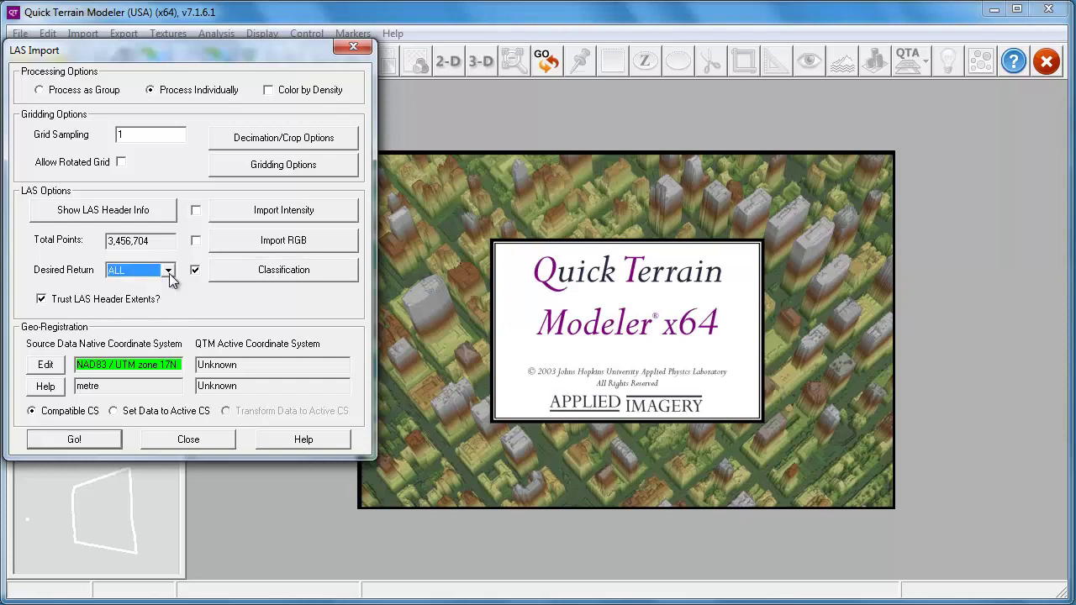
- Generate the ground surface, export it as GeoTIFF DEM dem_bc09, and start Clear All
{"action": "left_click", "coordinate": [75, 440]}
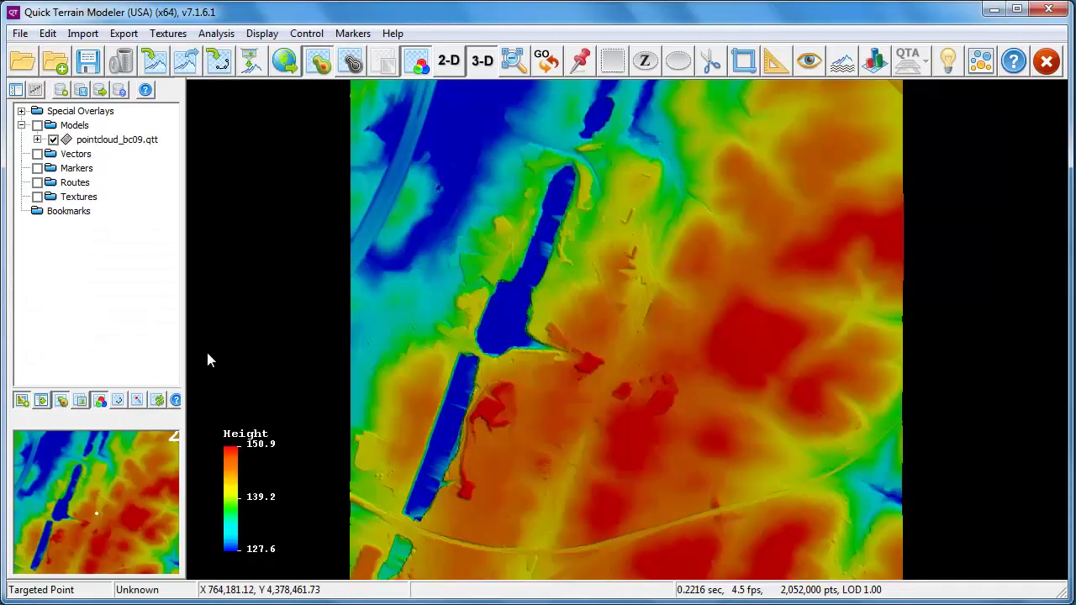
{"action": "left_click_drag", "start_coordinate": [583, 354], "coordinate": [640, 261]}
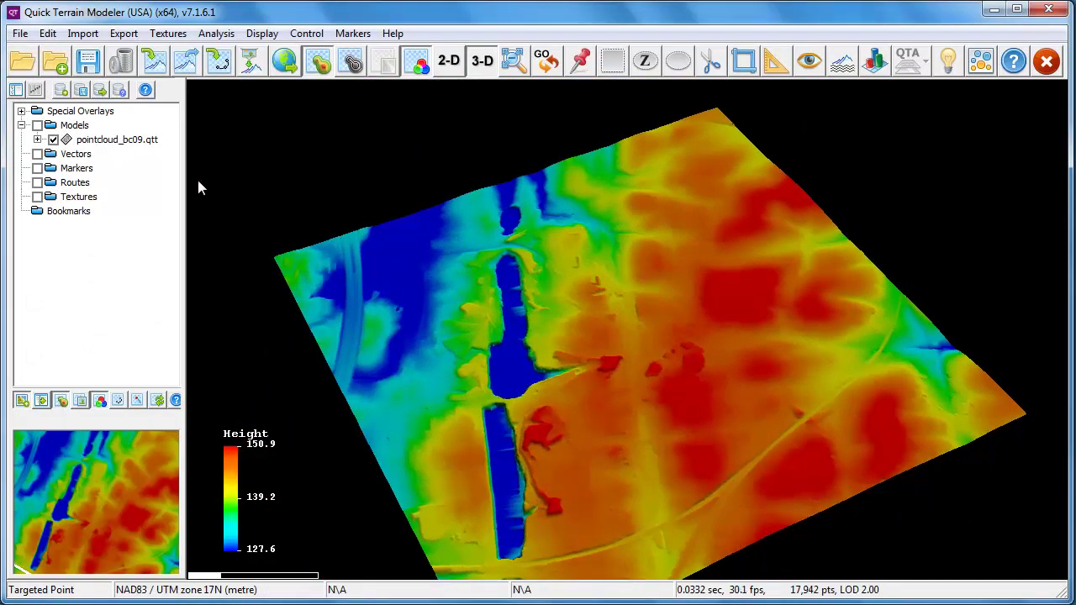
{"action": "right_click", "coordinate": [141, 147]}
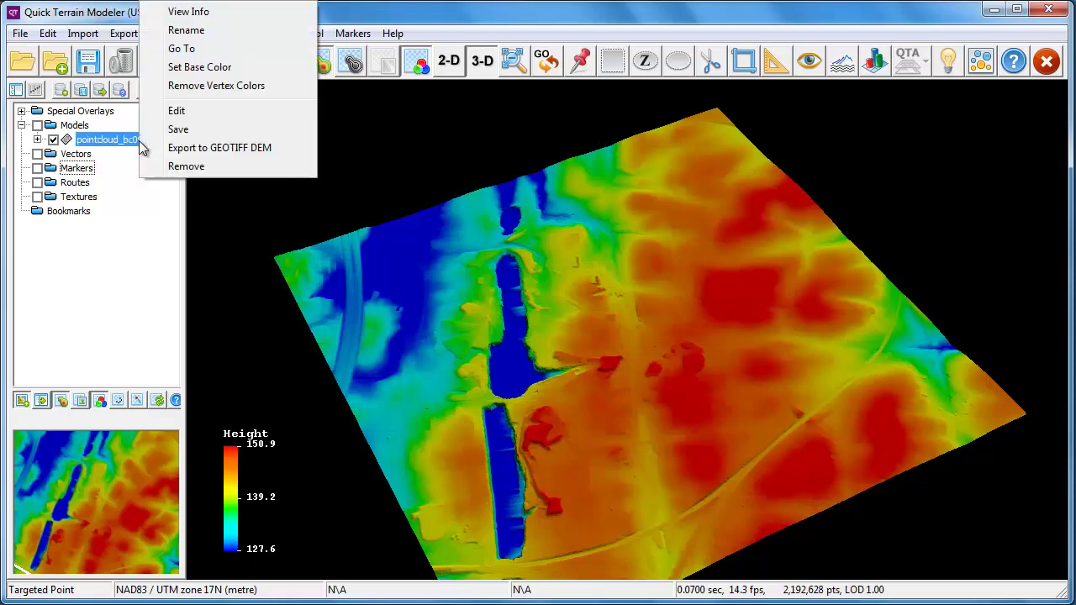
{"action": "left_click", "coordinate": [187, 149]}
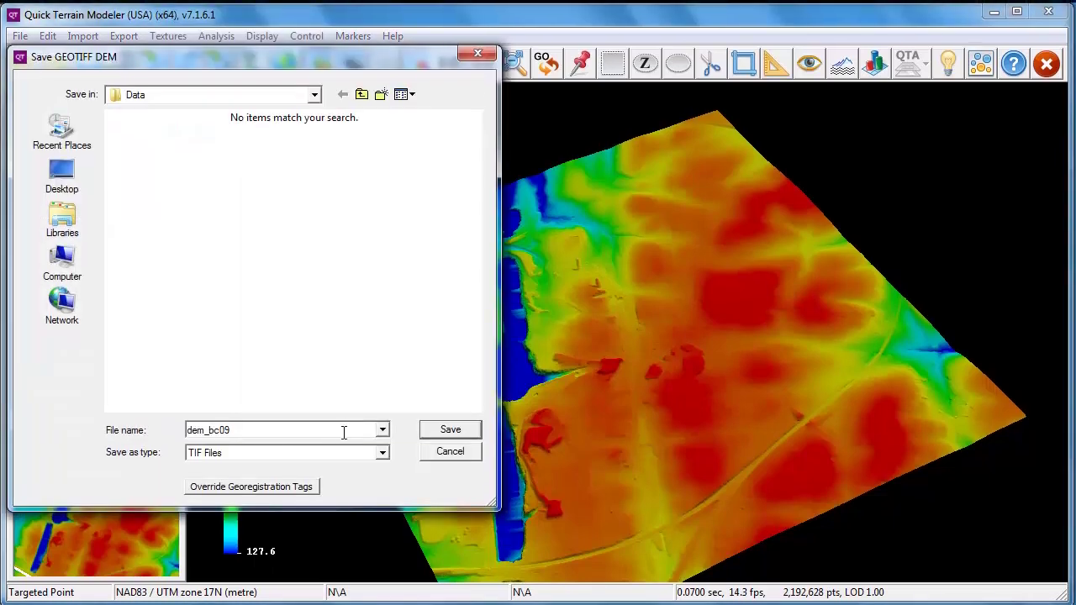
{"action": "left_click", "coordinate": [450, 437]}
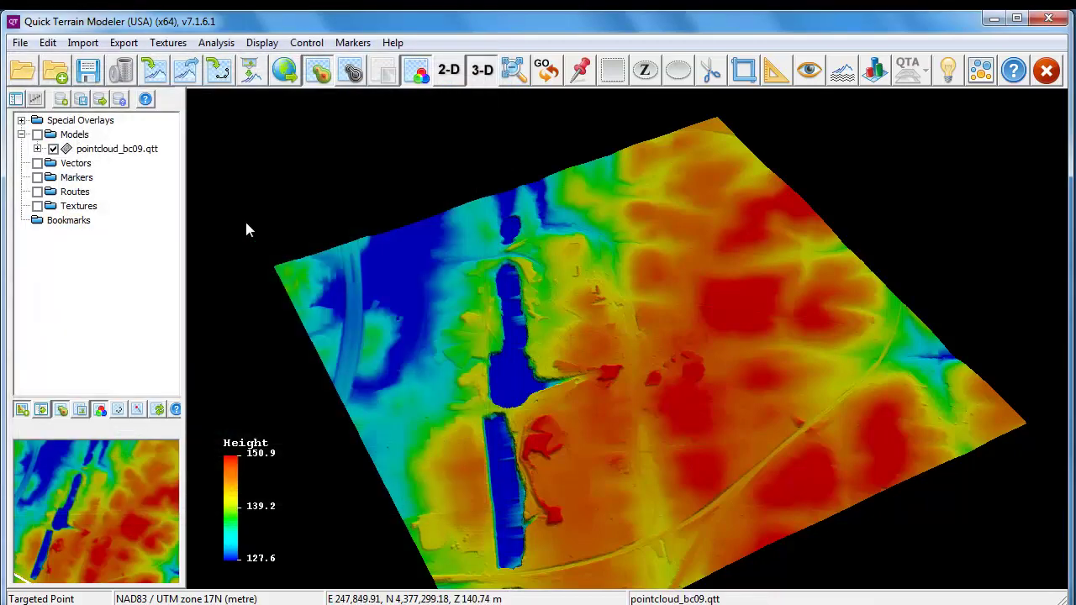
{"action": "left_click", "coordinate": [121, 70]}
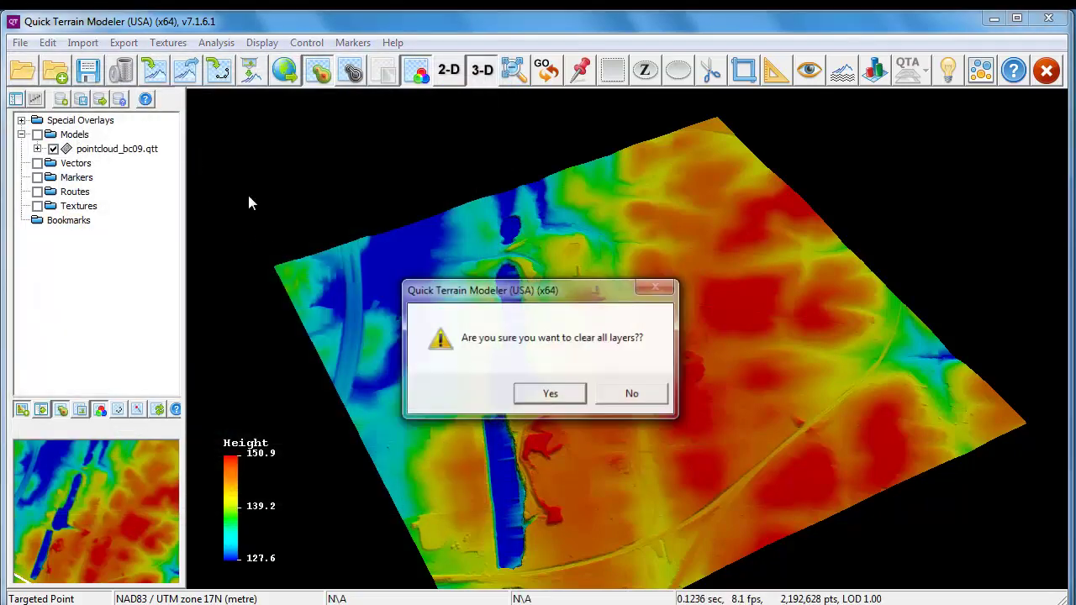
- Clear all layers and reimport pointcloud_bc09 with grid sampling 1
{"action": "left_click", "coordinate": [531, 397]}
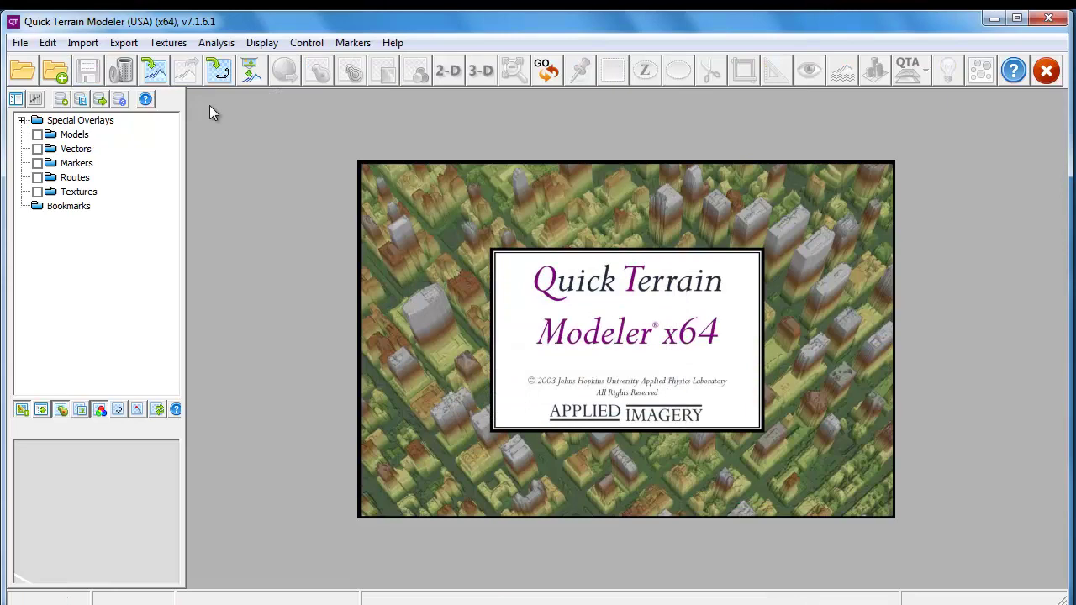
{"action": "left_click", "coordinate": [156, 74]}
{"action": "left_click", "coordinate": [61, 234]}
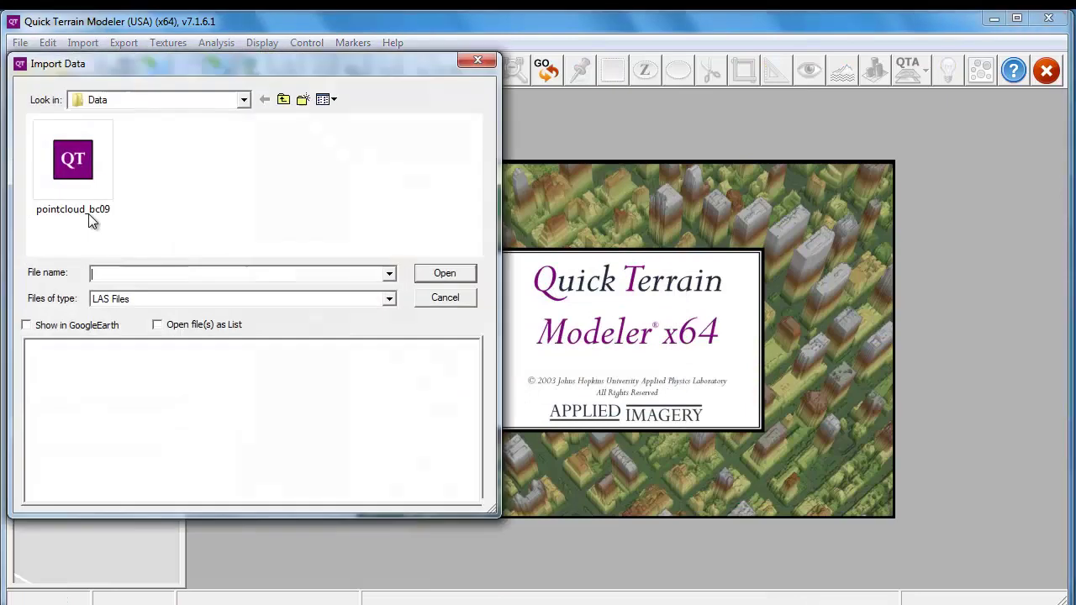
{"action": "left_click", "coordinate": [80, 164]}
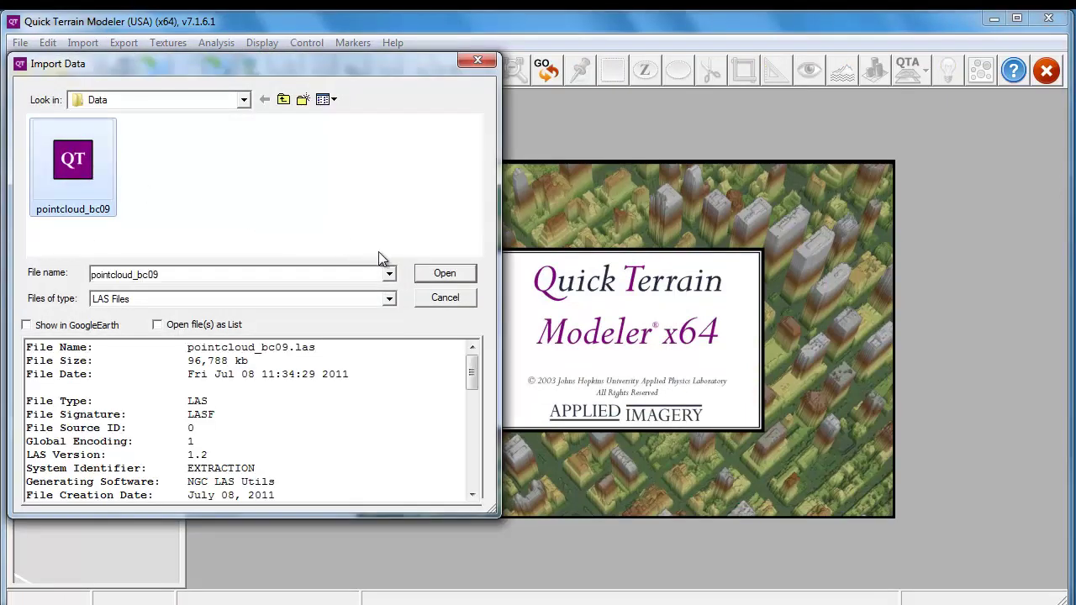
{"action": "left_click", "coordinate": [432, 273]}
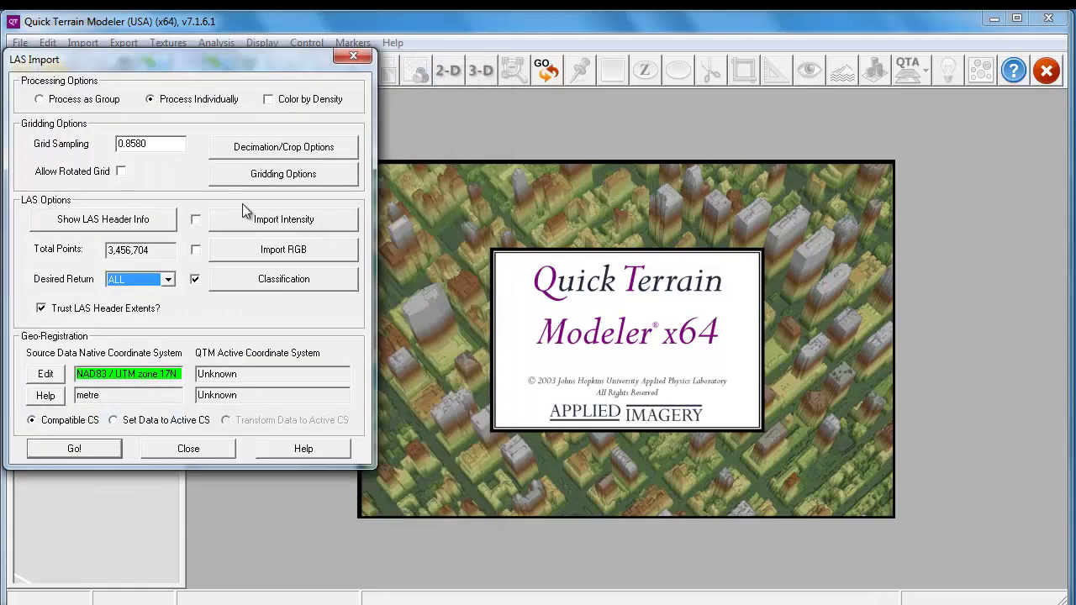
{"action": "left_click_drag", "start_coordinate": [160, 144], "coordinate": [117, 144]}
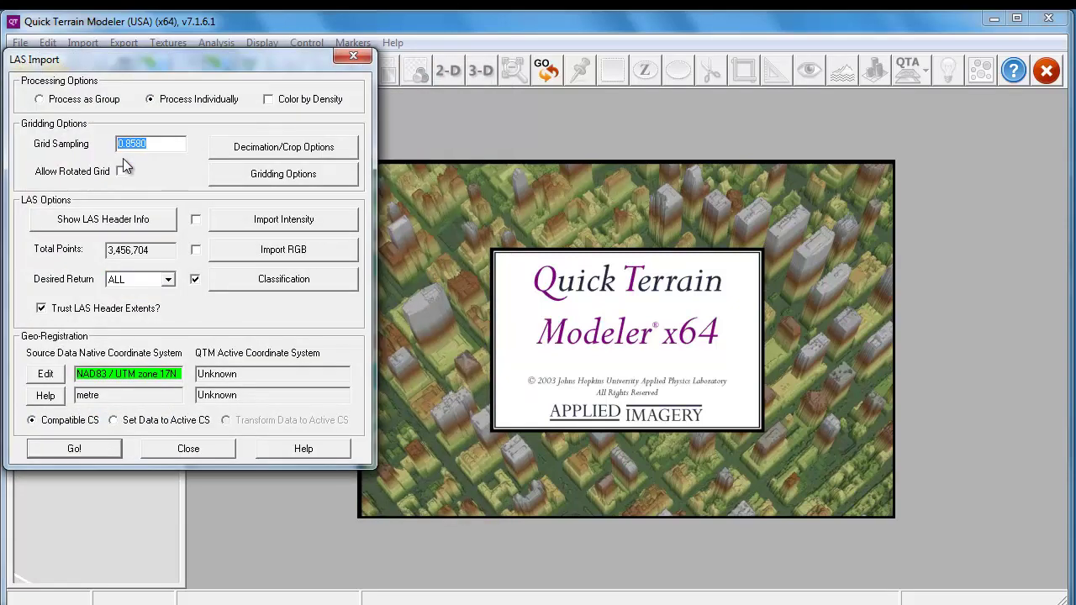
{"action": "type", "text": "1"}
- Set gridding to MAX Z with a 1.00 Bins smoothing radius, after checking Help's DSM guidance
{"action": "left_click", "coordinate": [239, 175]}
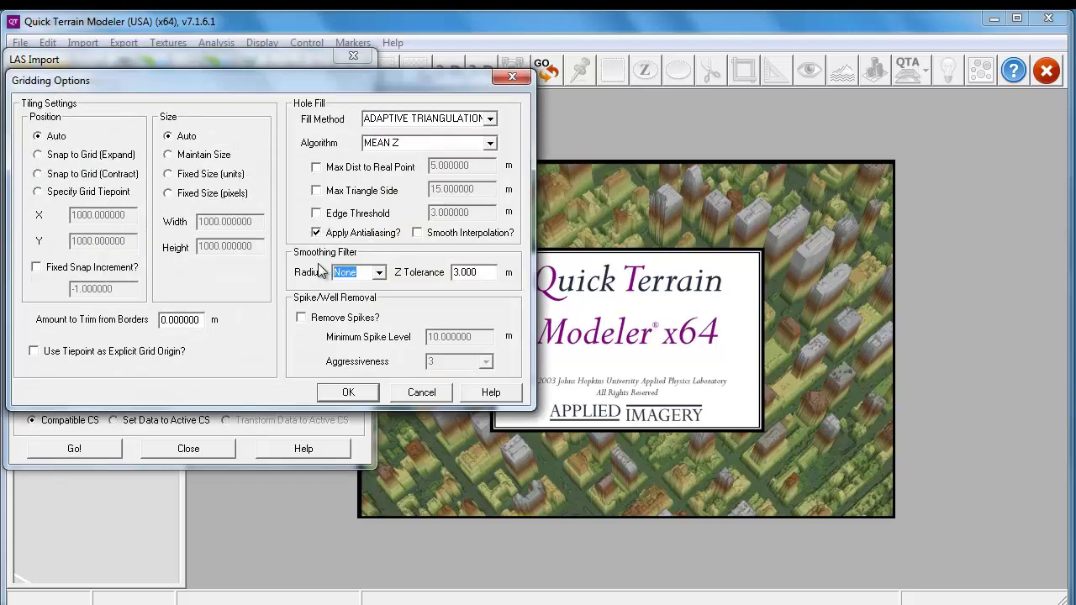
{"action": "left_click", "coordinate": [488, 392]}
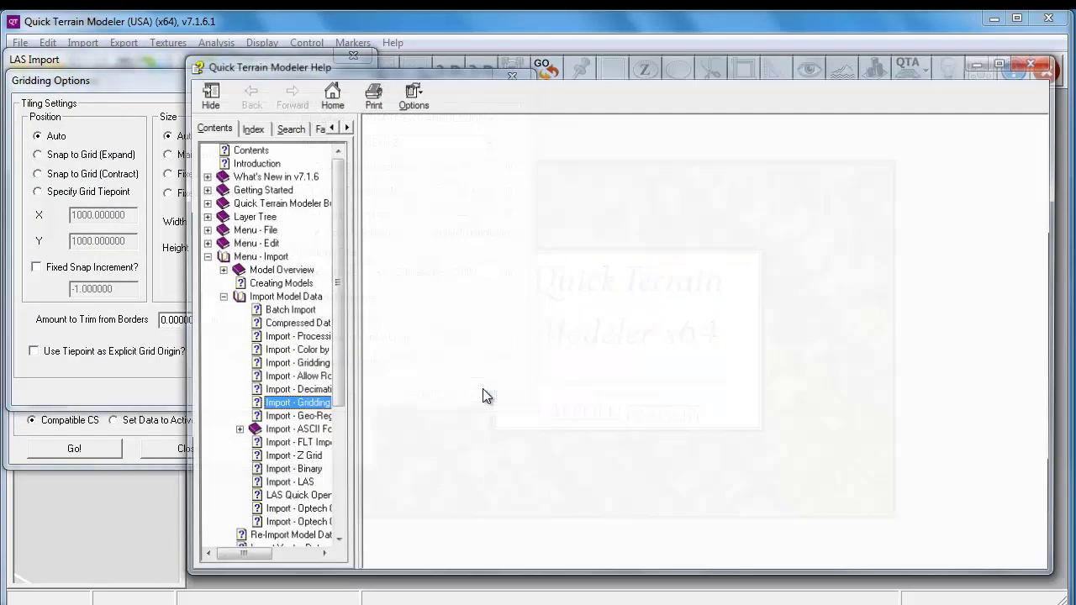
{"action": "left_click", "coordinate": [371, 221]}
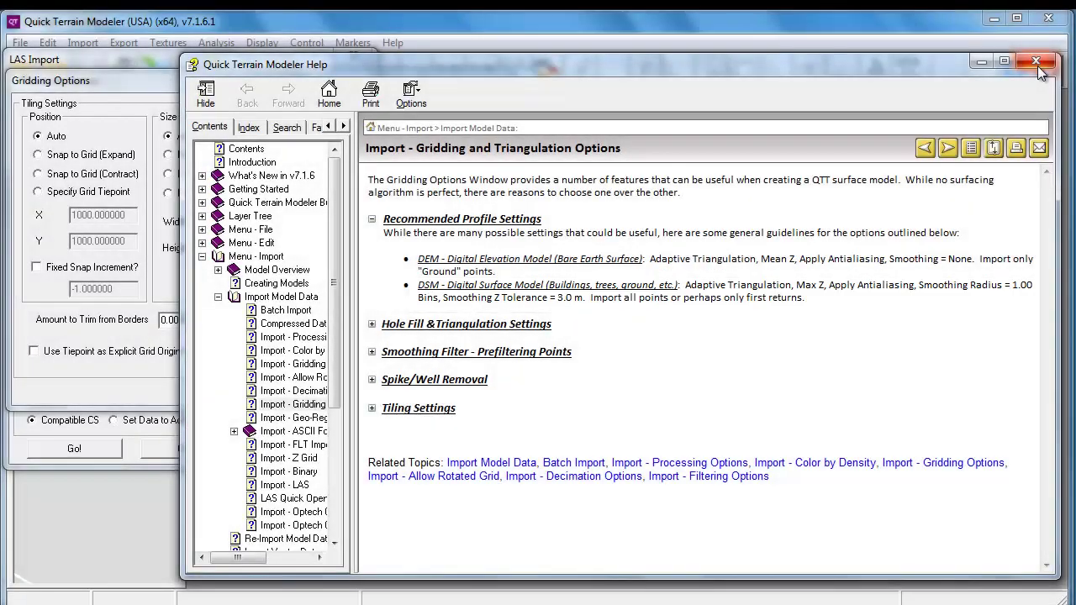
{"action": "left_click", "coordinate": [1036, 62]}
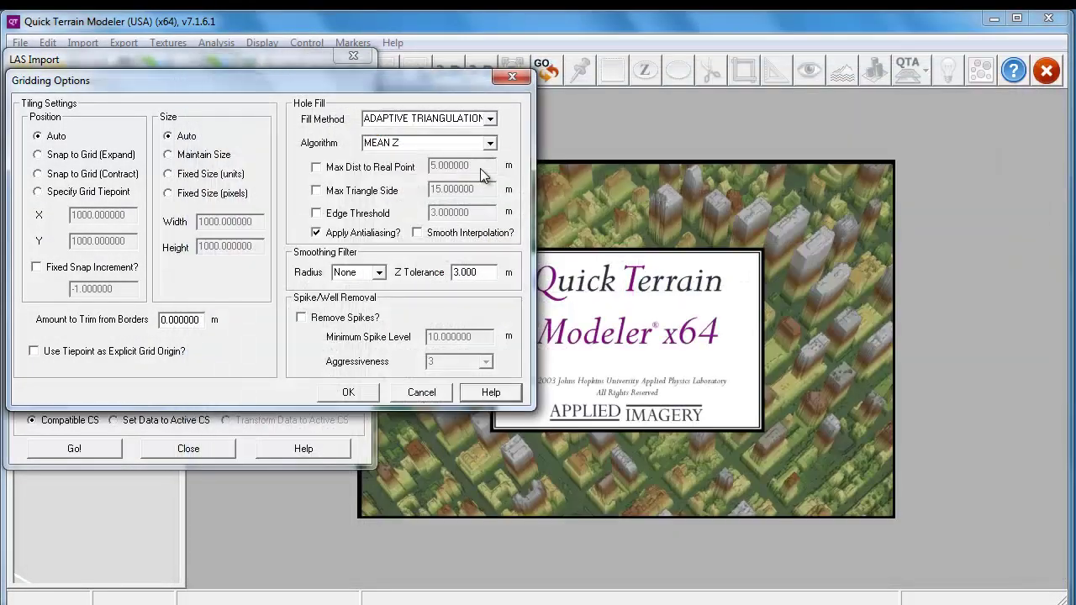
{"action": "left_click", "coordinate": [489, 143]}
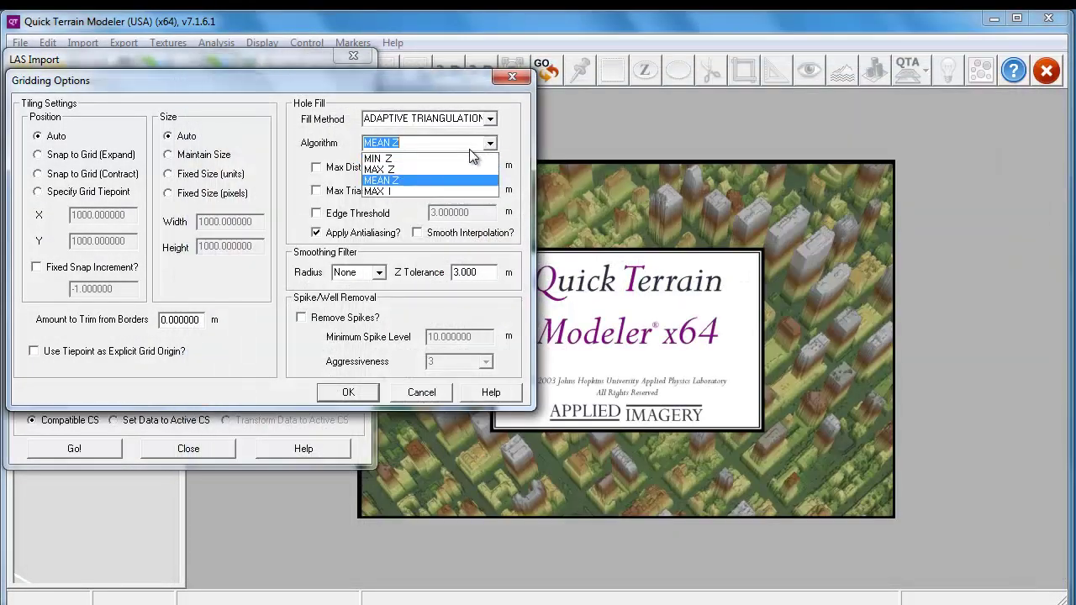
{"action": "left_click", "coordinate": [431, 171]}
{"action": "left_click", "coordinate": [378, 274]}
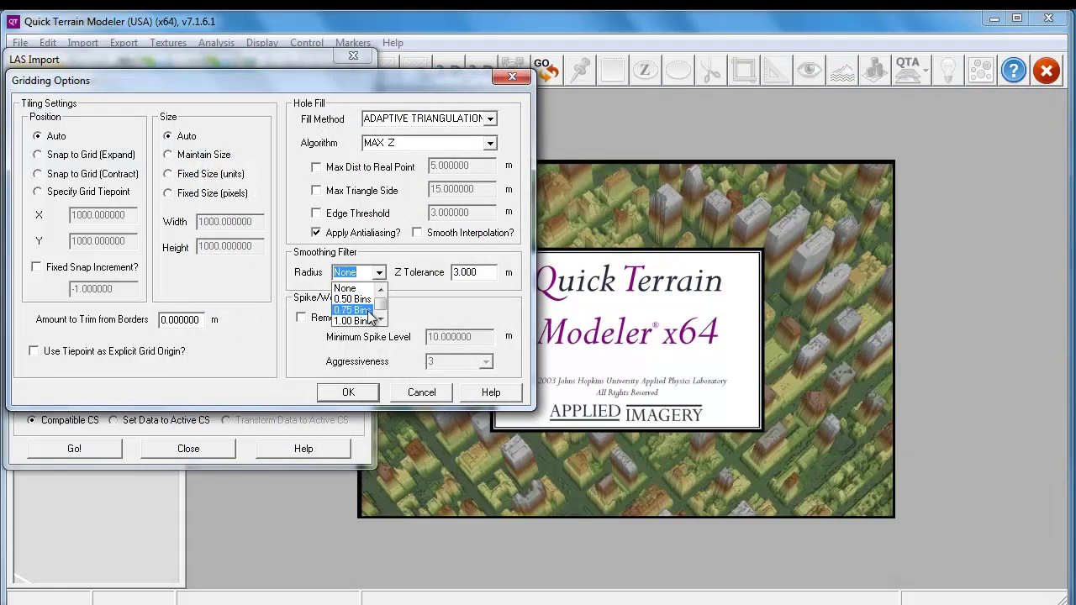
{"action": "left_click", "coordinate": [364, 320]}
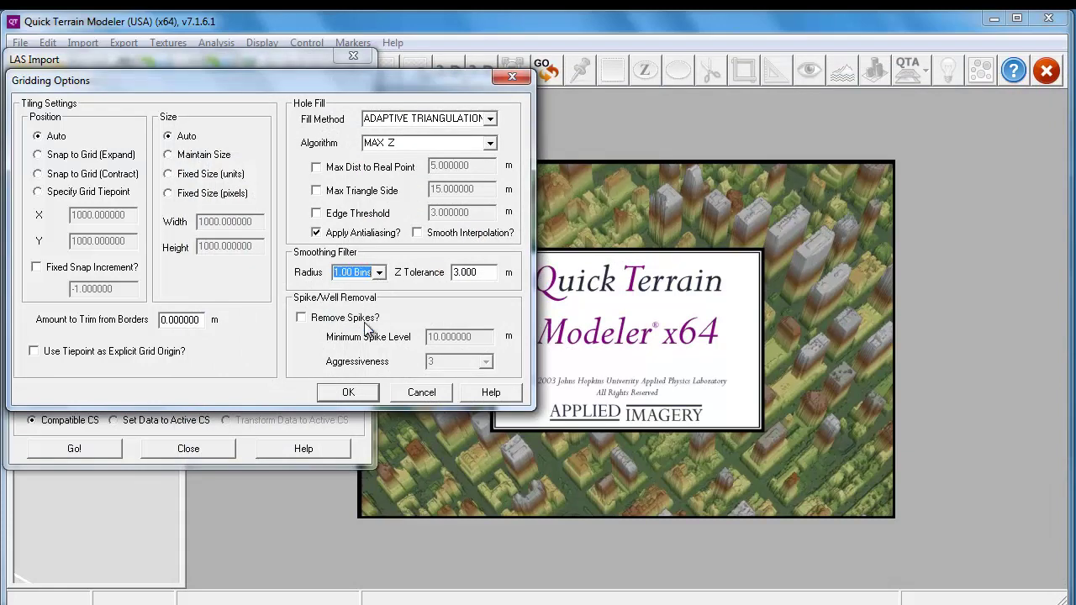
{"action": "left_click", "coordinate": [350, 392]}
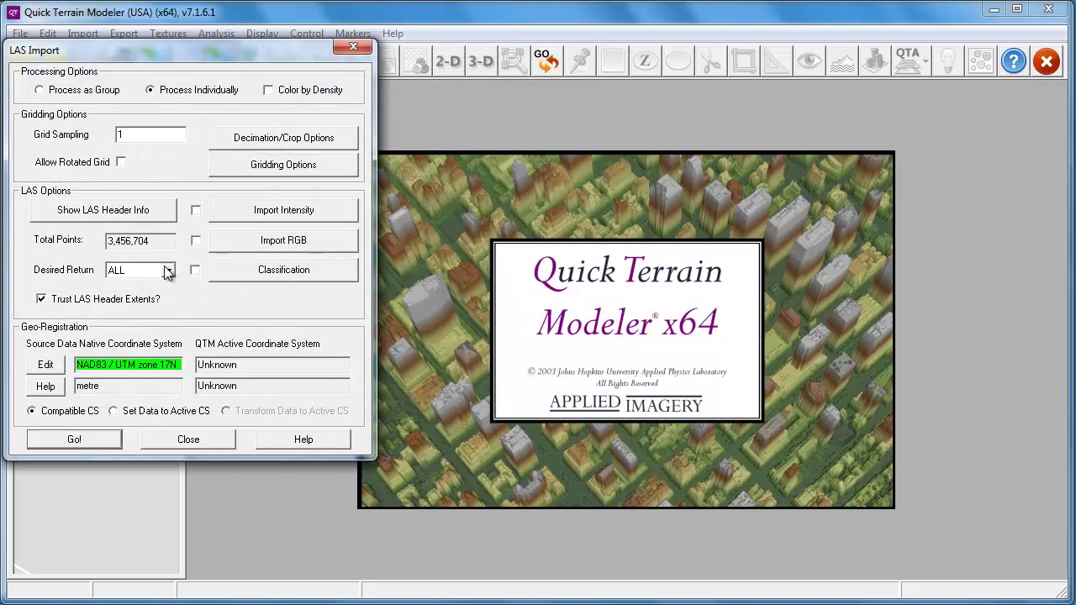
- Import only first returns and build the surface model
{"action": "left_click", "coordinate": [168, 271]}
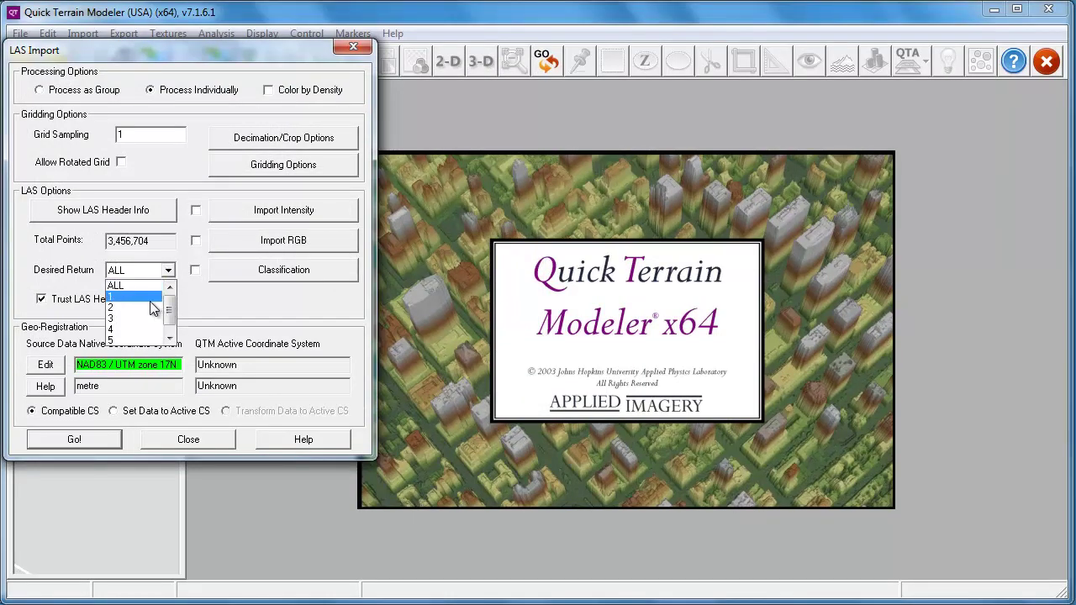
{"action": "left_click", "coordinate": [150, 299]}
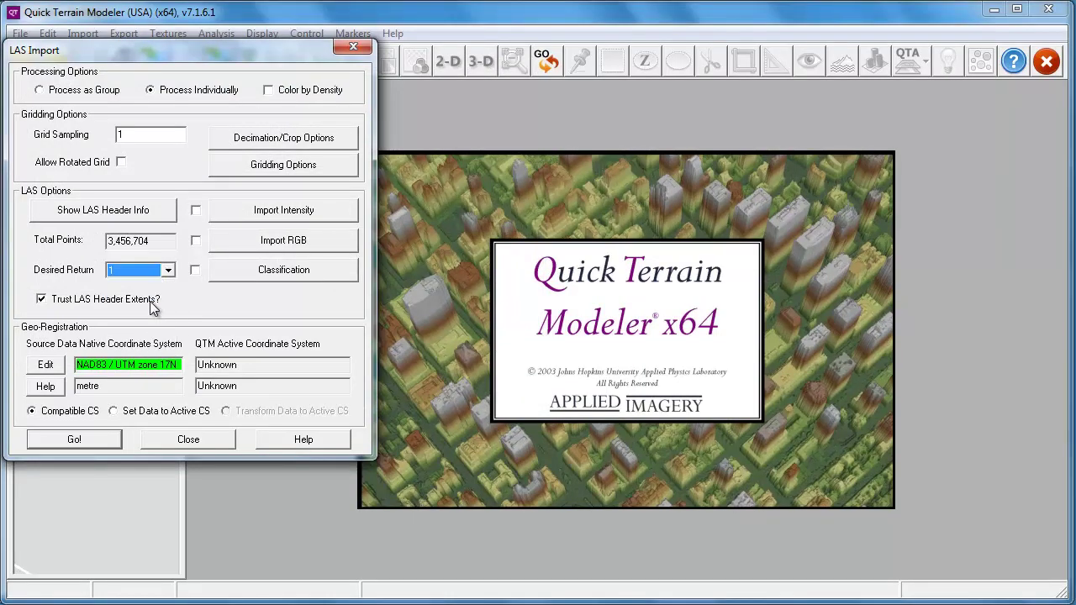
{"action": "left_click", "coordinate": [73, 443]}
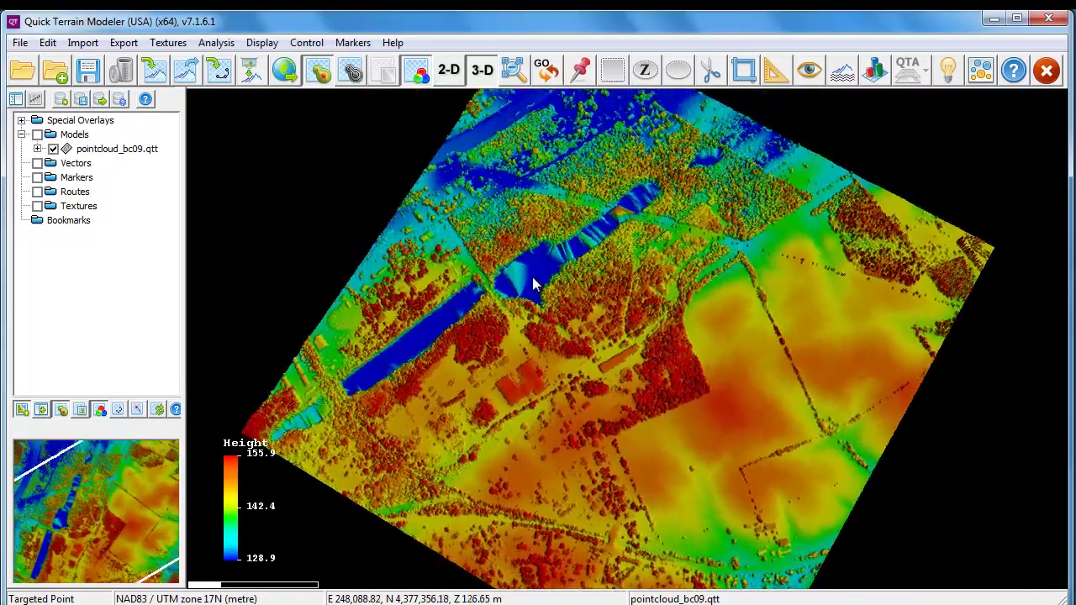
- Inspect the surface in 3-D, then export it as GeoTIFF dsm_bc09
{"action": "left_click_drag", "start_coordinate": [534, 284], "coordinate": [540, 324]}
{"action": "scroll", "coordinate": [569, 379], "scroll_direction": "up", "scroll_amount": 5}
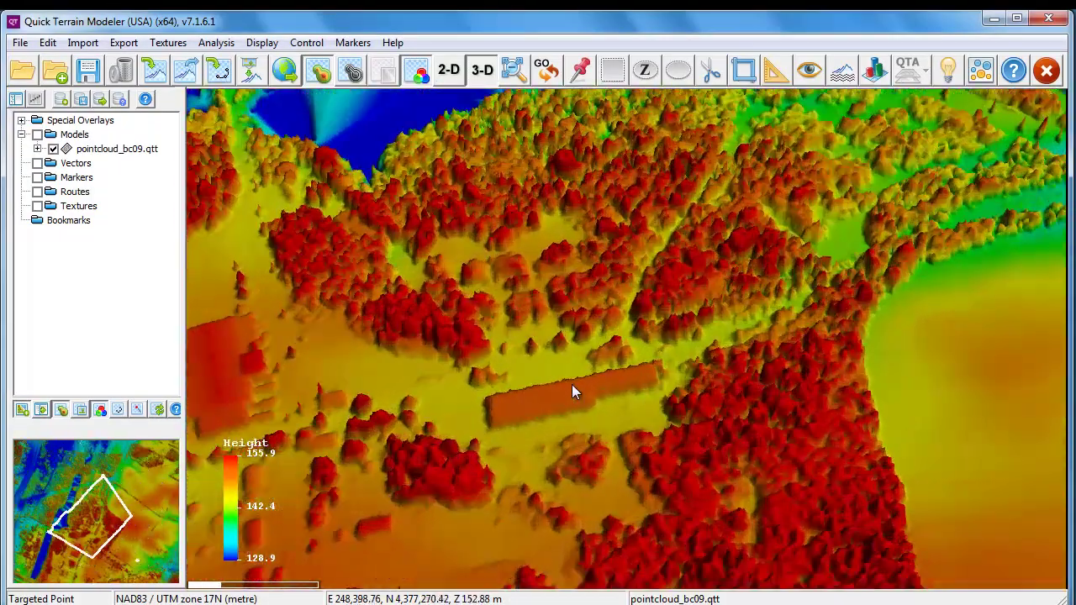
{"action": "left_click_drag", "start_coordinate": [572, 384], "coordinate": [409, 372]}
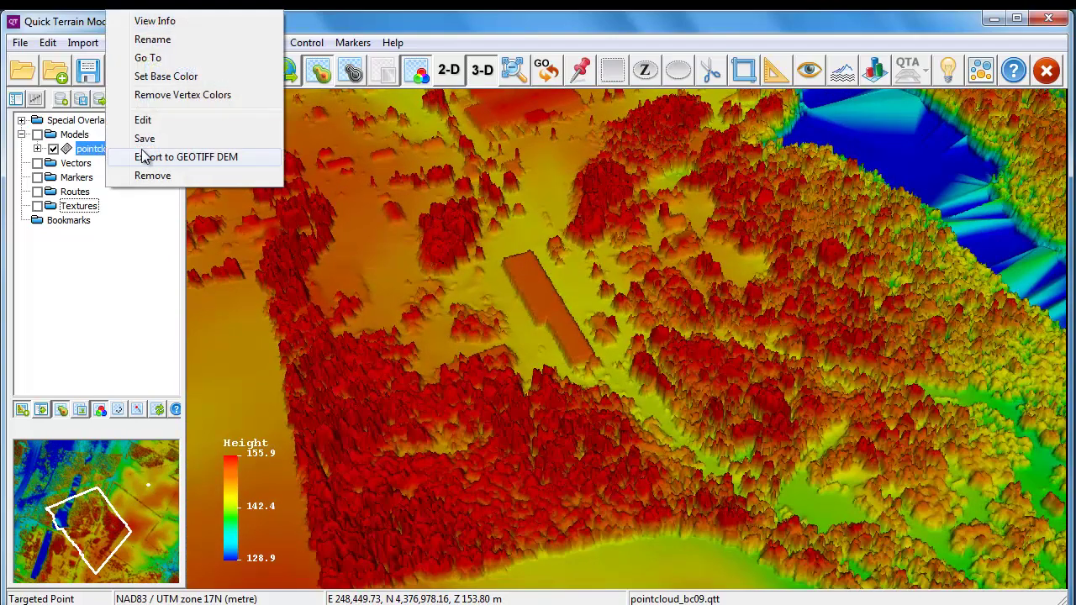
{"action": "left_click", "coordinate": [148, 157]}
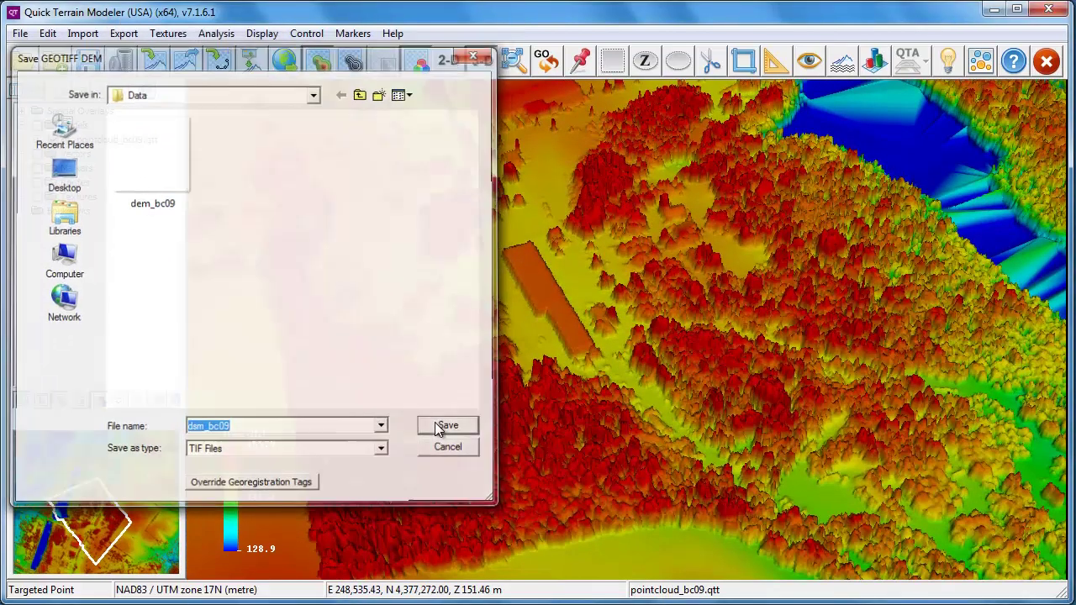
{"action": "left_click", "coordinate": [437, 429]}
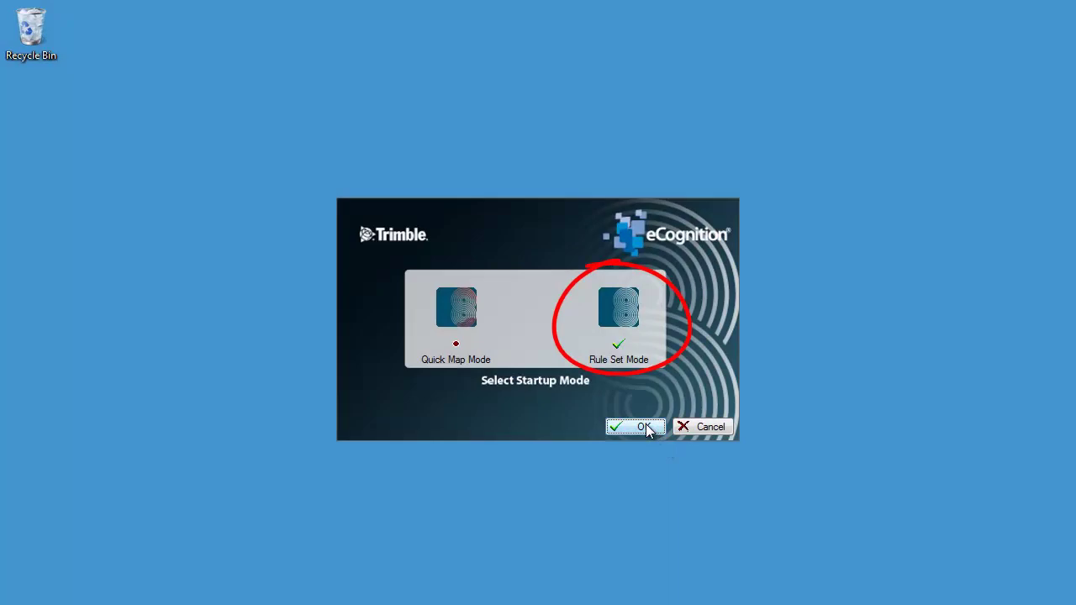
- Start in Rule Set Mode, import imagery_bc09.img from the Data folder, and name the project Basics
{"action": "left_click", "coordinate": [644, 426]}
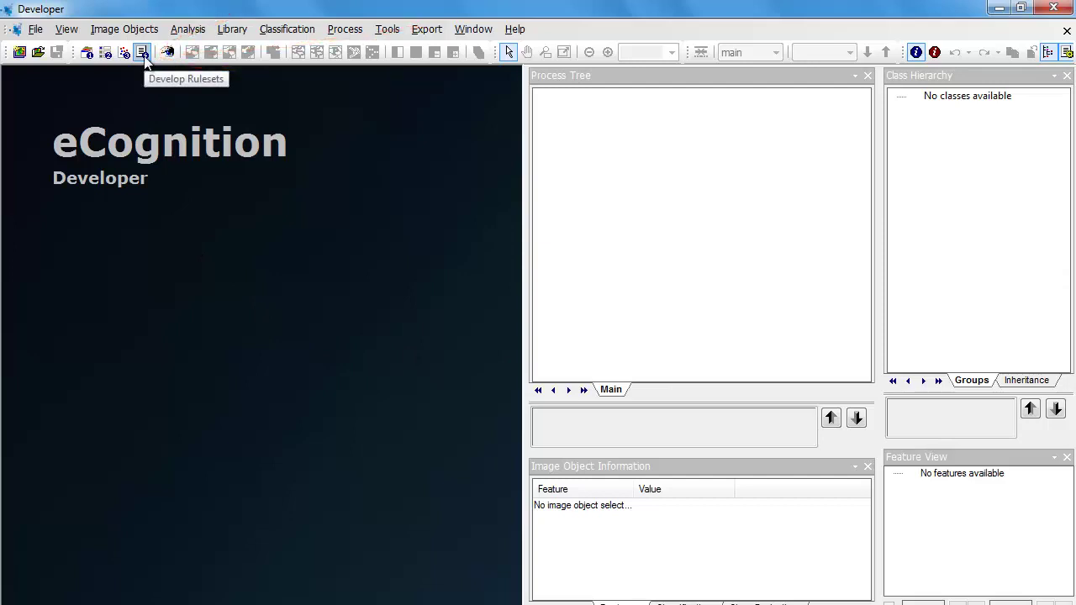
{"action": "left_click", "coordinate": [17, 52]}
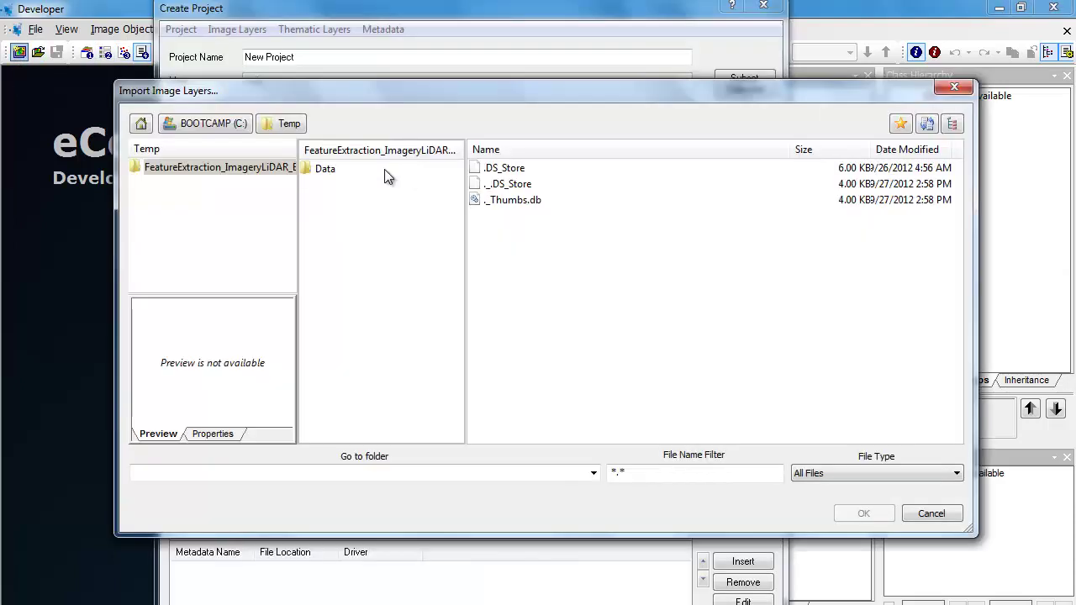
{"action": "left_click", "coordinate": [328, 170]}
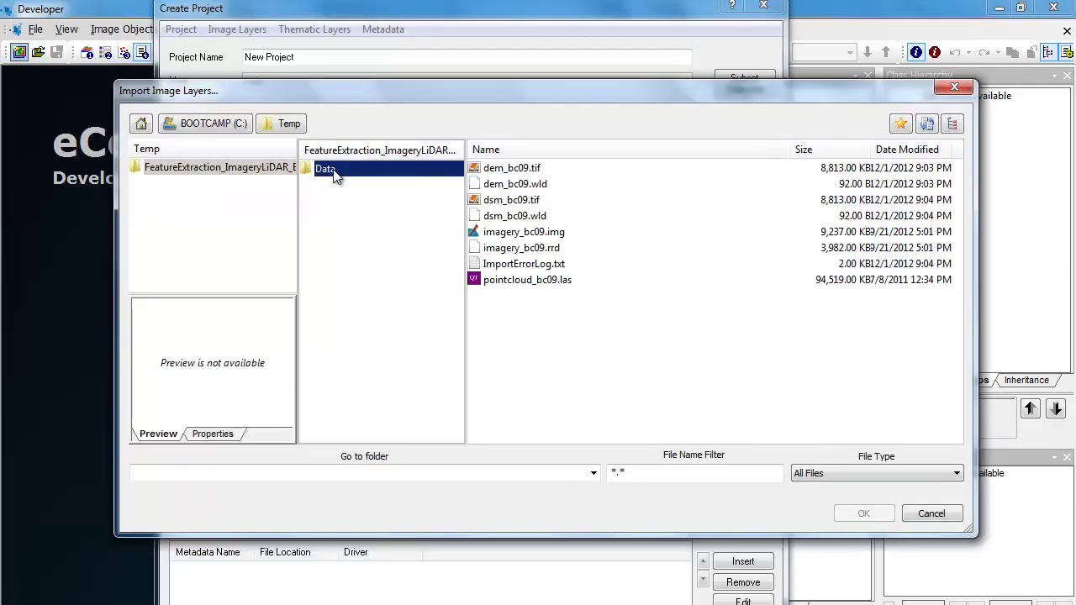
{"action": "left_click", "coordinate": [523, 234]}
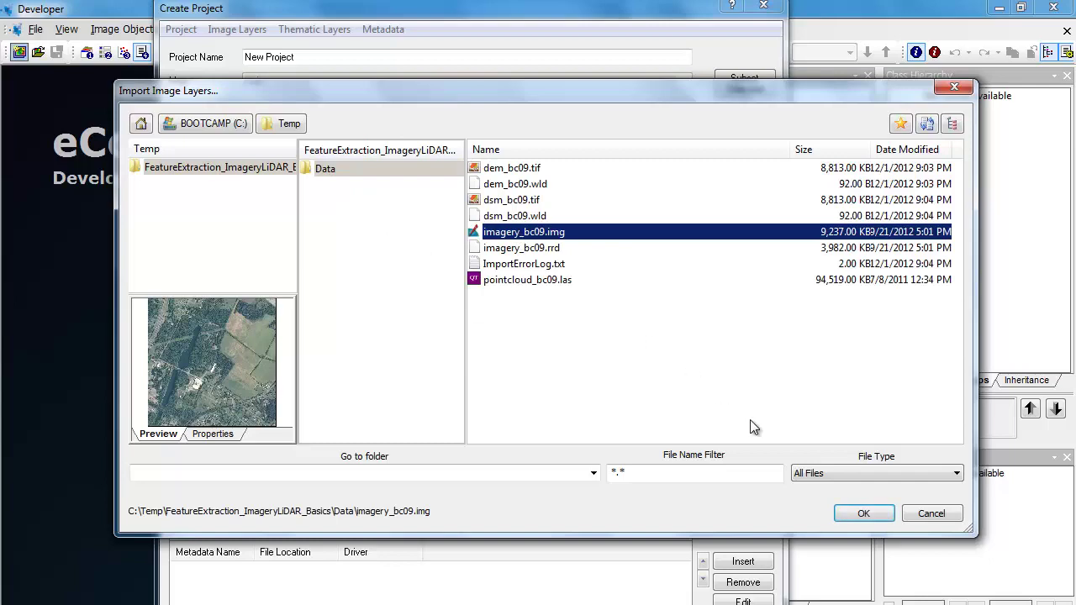
{"action": "left_click", "coordinate": [862, 515]}
{"action": "type", "text": "Basics"}
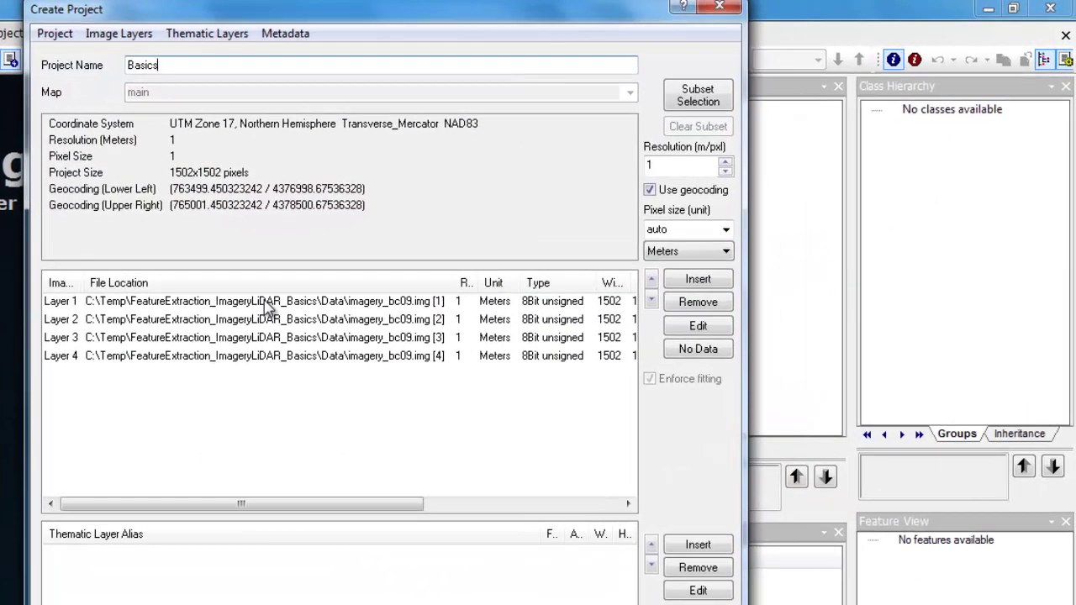
- Give layers 1 and 2 the aliases Red and Green
{"action": "double_click", "coordinate": [267, 307]}
{"action": "type", "text": "Red"}
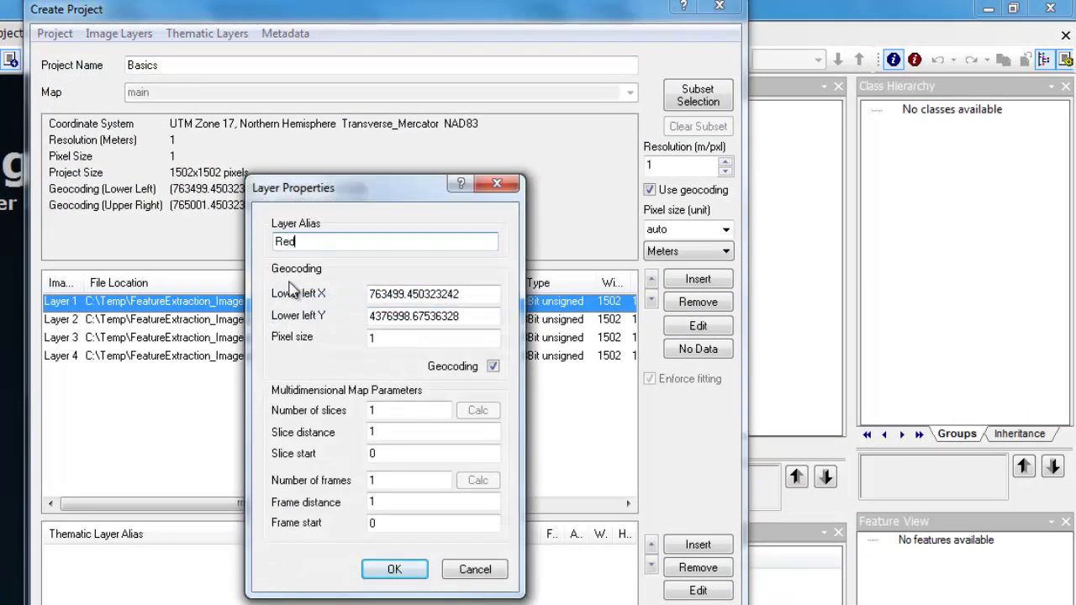
{"action": "left_click", "coordinate": [393, 571]}
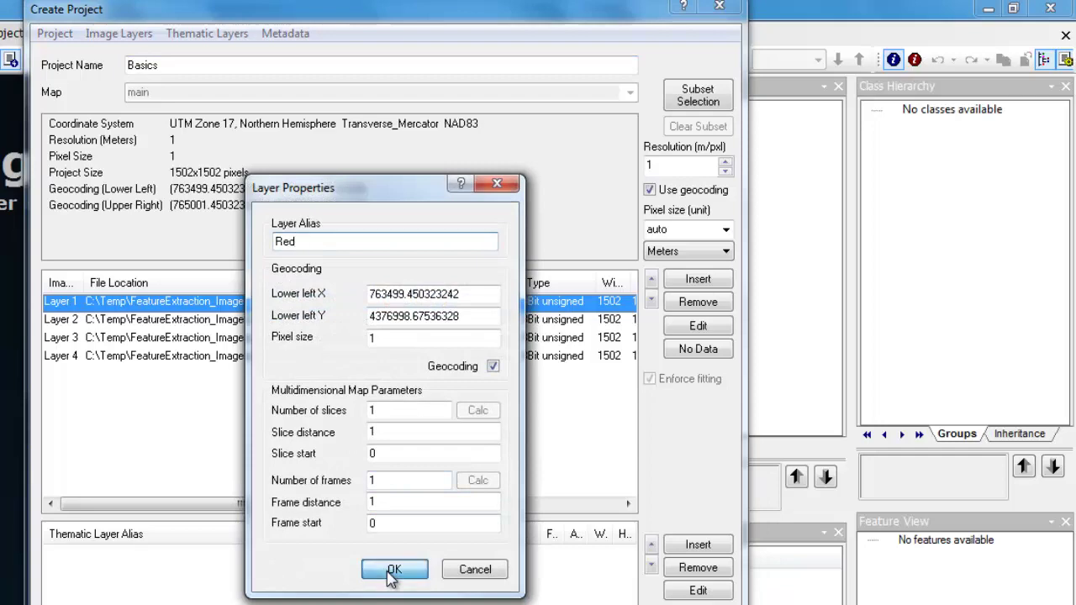
{"action": "double_click", "coordinate": [179, 325]}
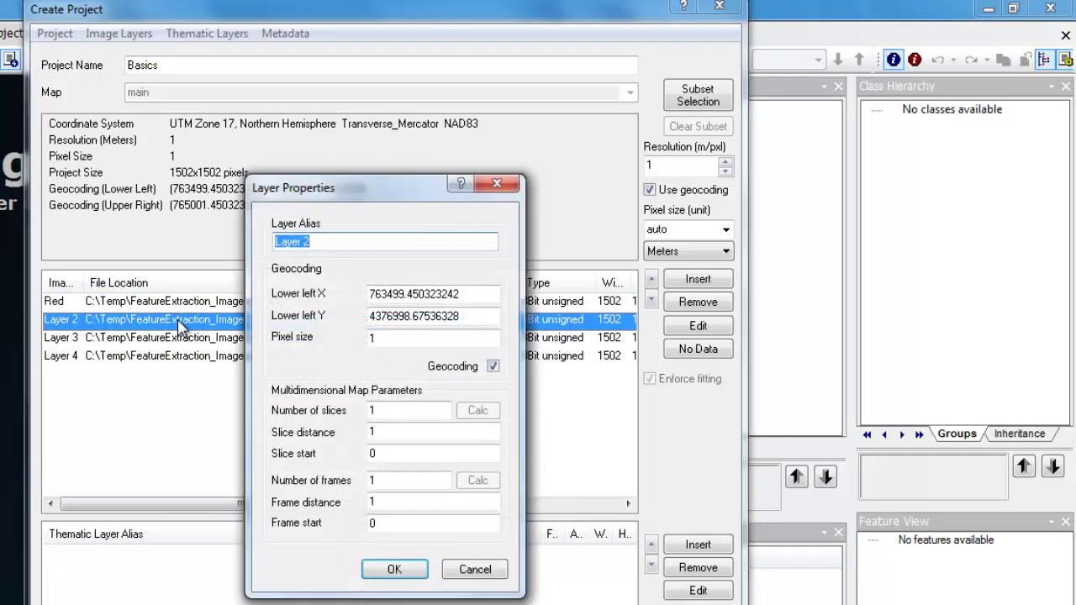
{"action": "type", "text": "Green"}
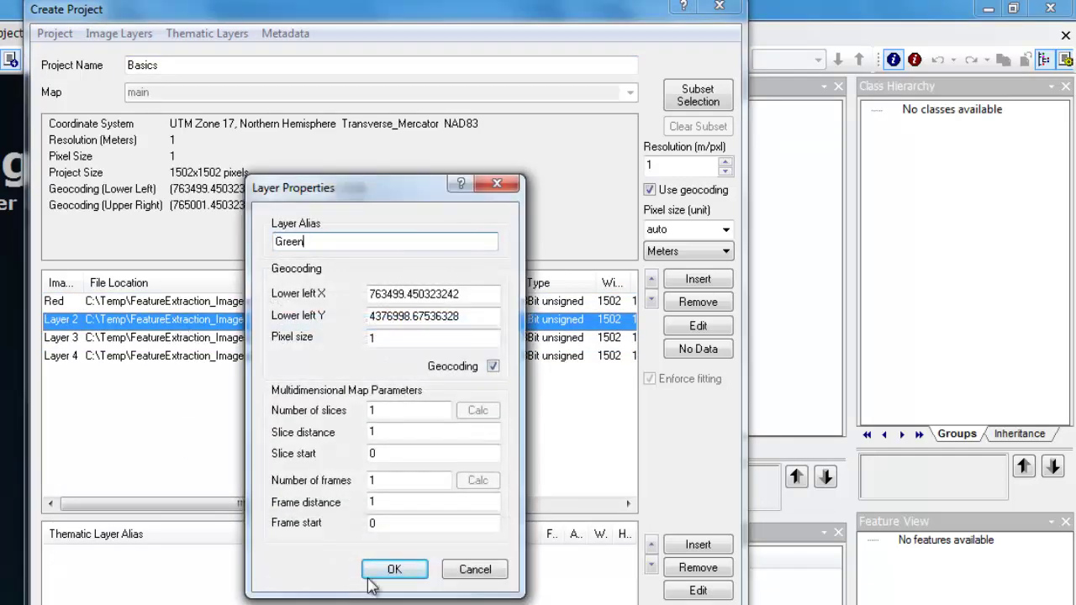
{"action": "left_click", "coordinate": [394, 569]}
- Alias layers 3 and 4 as Blue and NIR, then open Import Image Layers again
{"action": "double_click", "coordinate": [122, 341]}
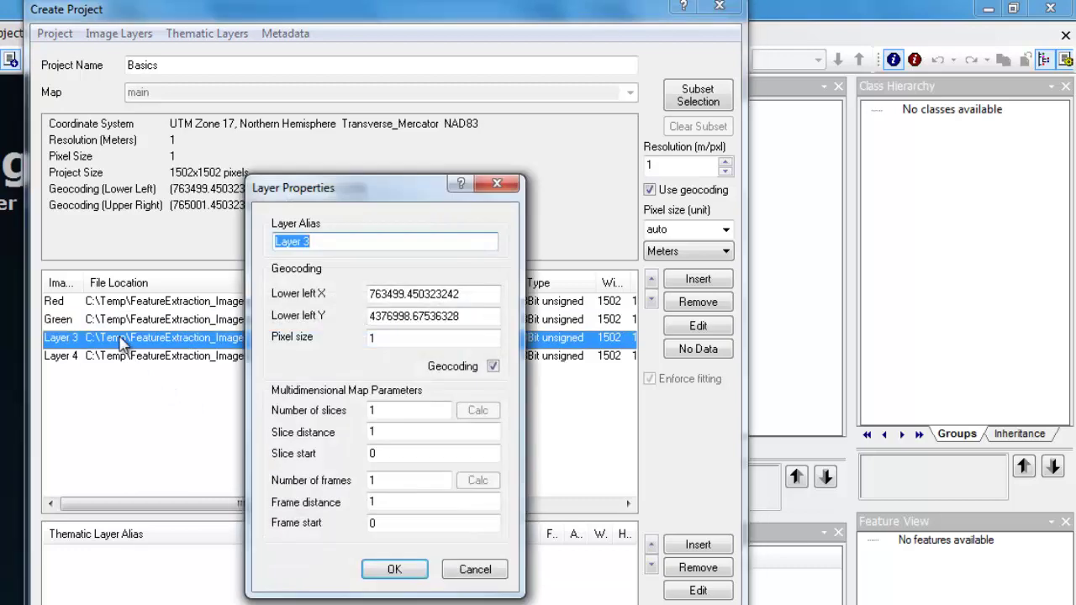
{"action": "type", "text": "Blue"}
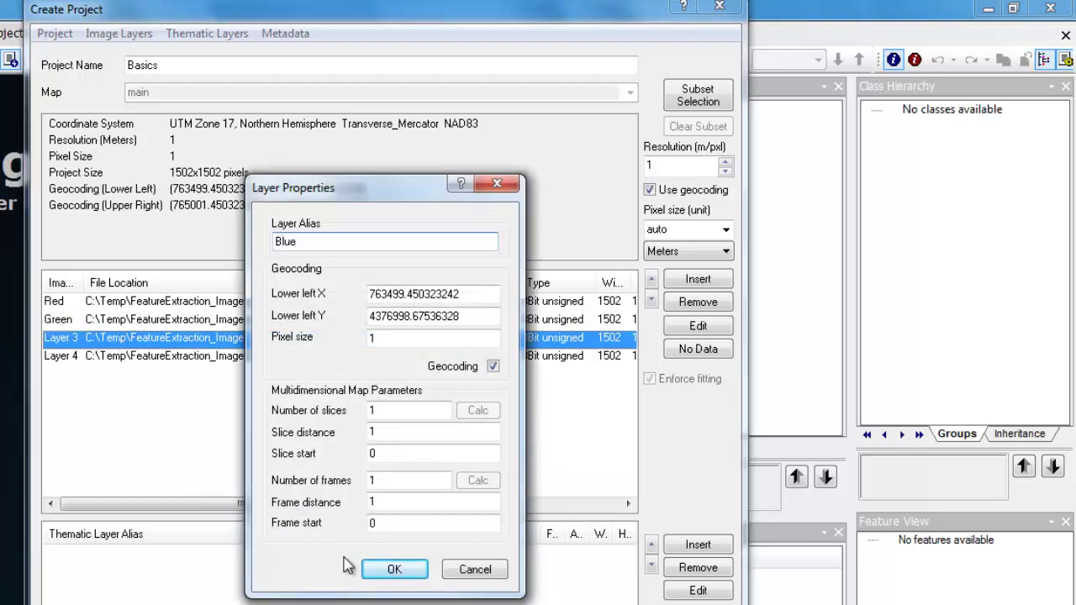
{"action": "left_click", "coordinate": [393, 569]}
{"action": "left_click", "coordinate": [96, 363]}
{"action": "double_click", "coordinate": [97, 363]}
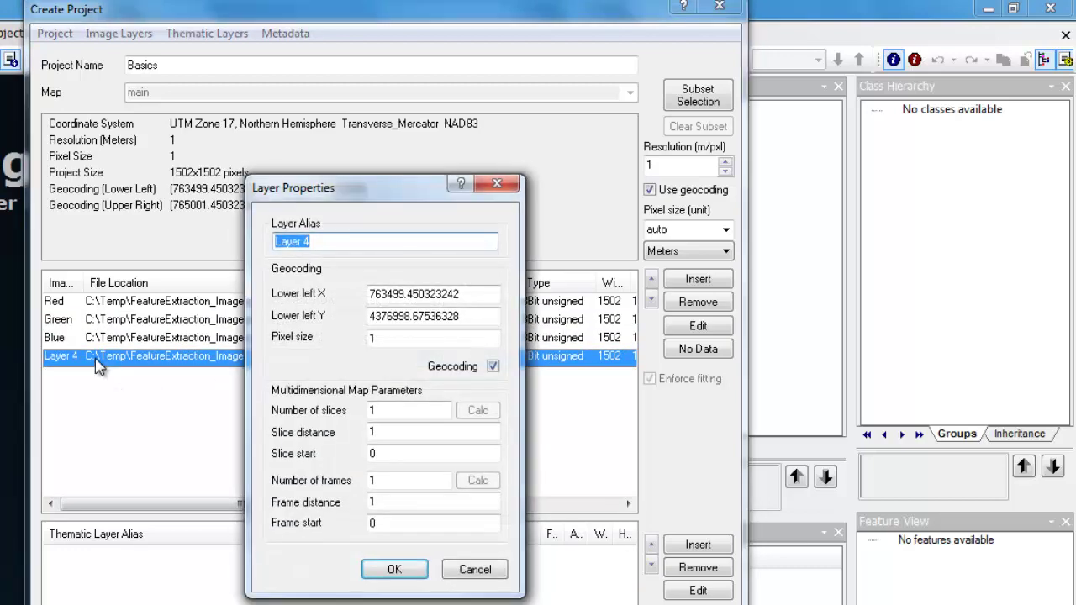
{"action": "type", "text": "NIR"}
{"action": "left_click", "coordinate": [383, 575]}
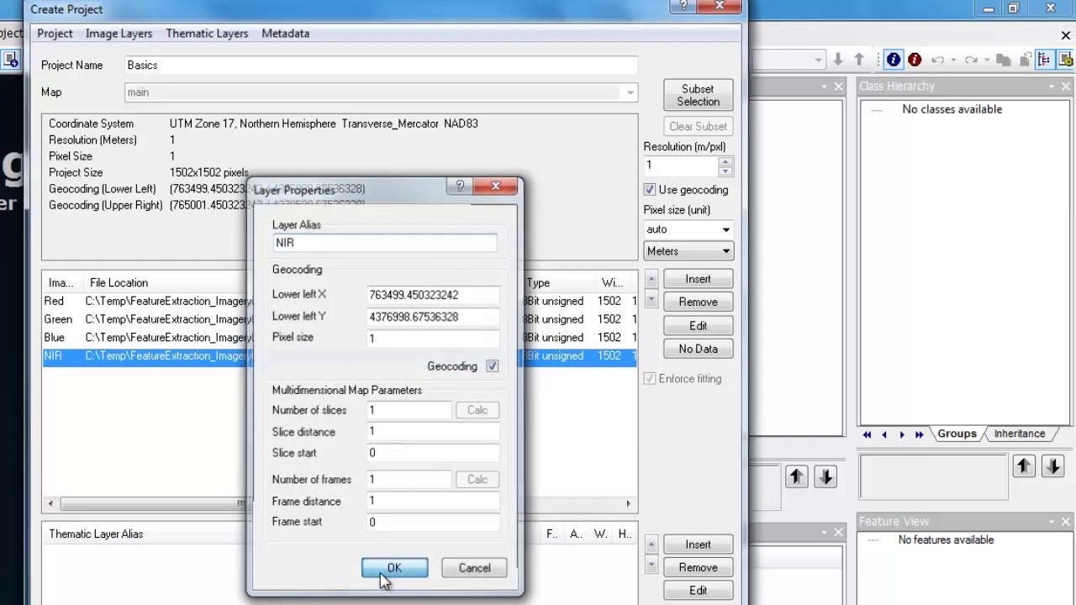
{"action": "left_click", "coordinate": [697, 278]}
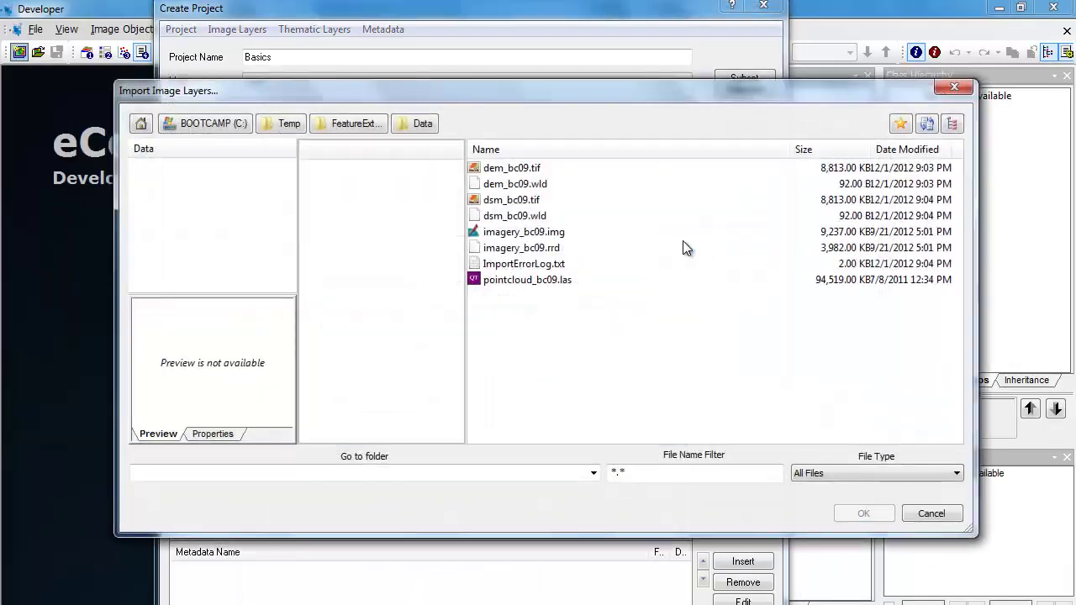
- Add dem_bc09.tif as a new image layer and give it the alias DEM
{"action": "left_click", "coordinate": [515, 168]}
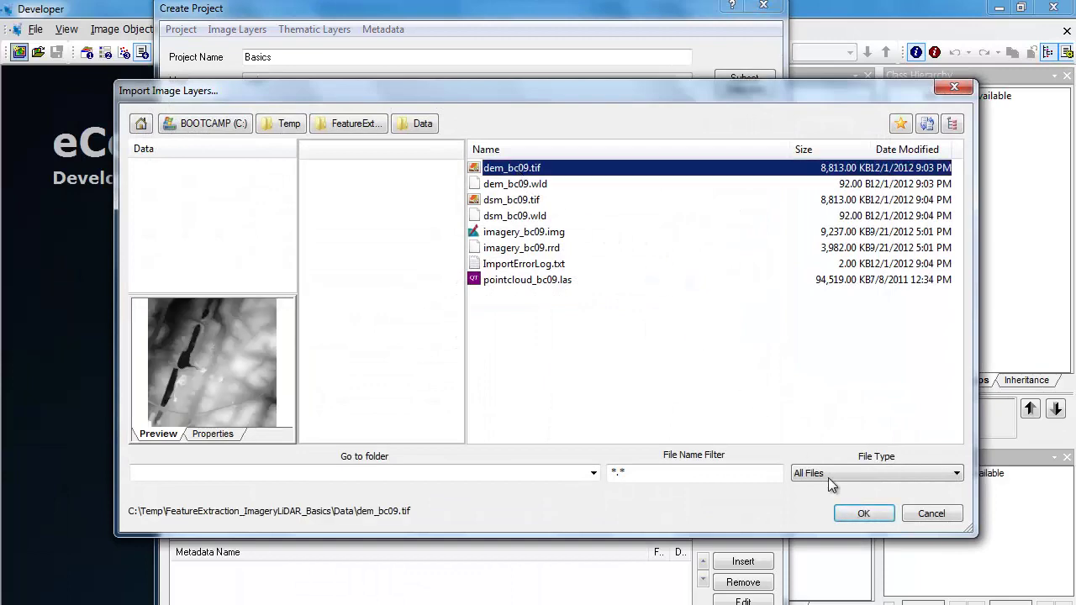
{"action": "left_click", "coordinate": [866, 512]}
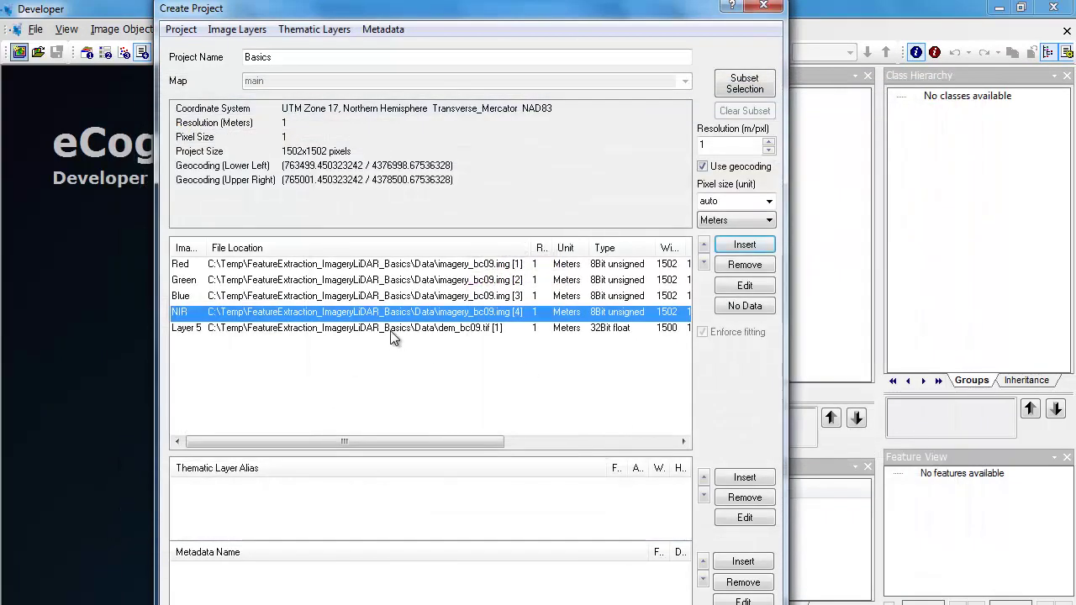
{"action": "double_click", "coordinate": [387, 327]}
{"action": "type", "text": "DEM"}
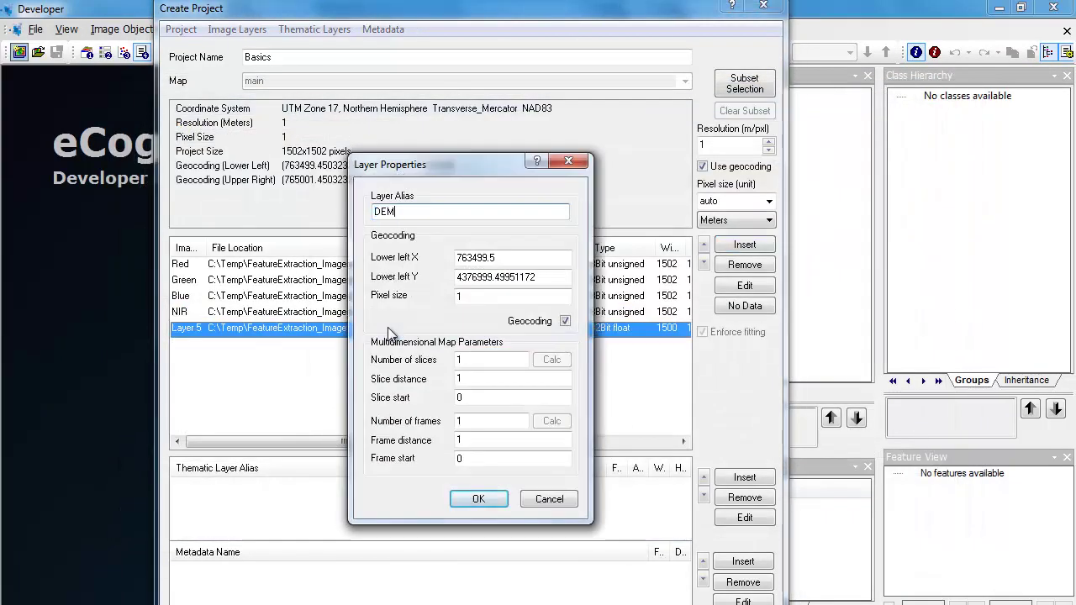
{"action": "left_click", "coordinate": [478, 498]}
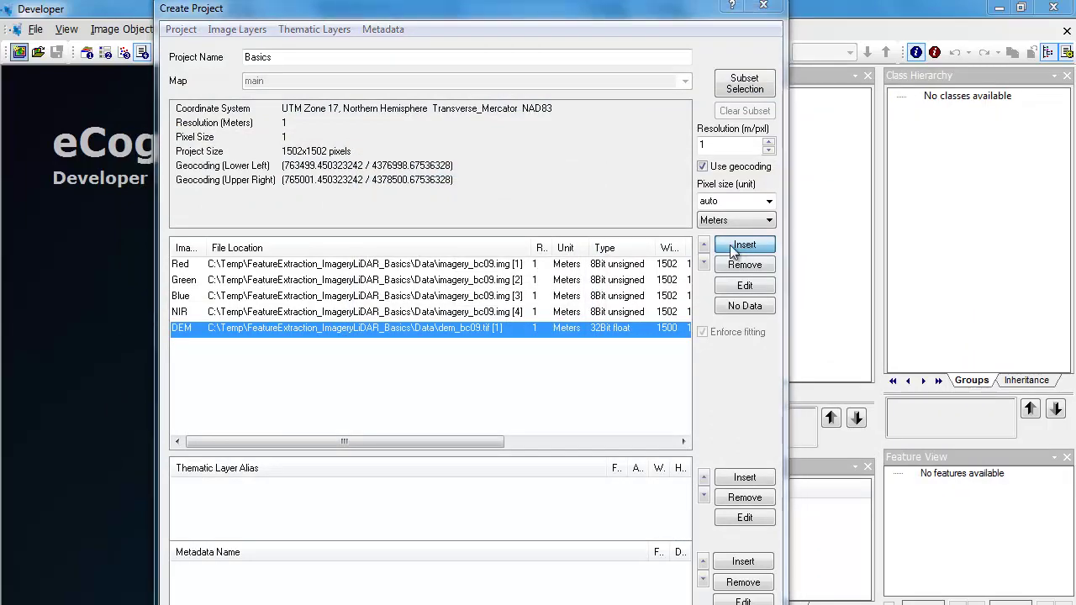
- Add dsm_bc09.tif as another image layer and give it the alias DSM
{"action": "left_click", "coordinate": [732, 249]}
{"action": "left_click", "coordinate": [510, 201]}
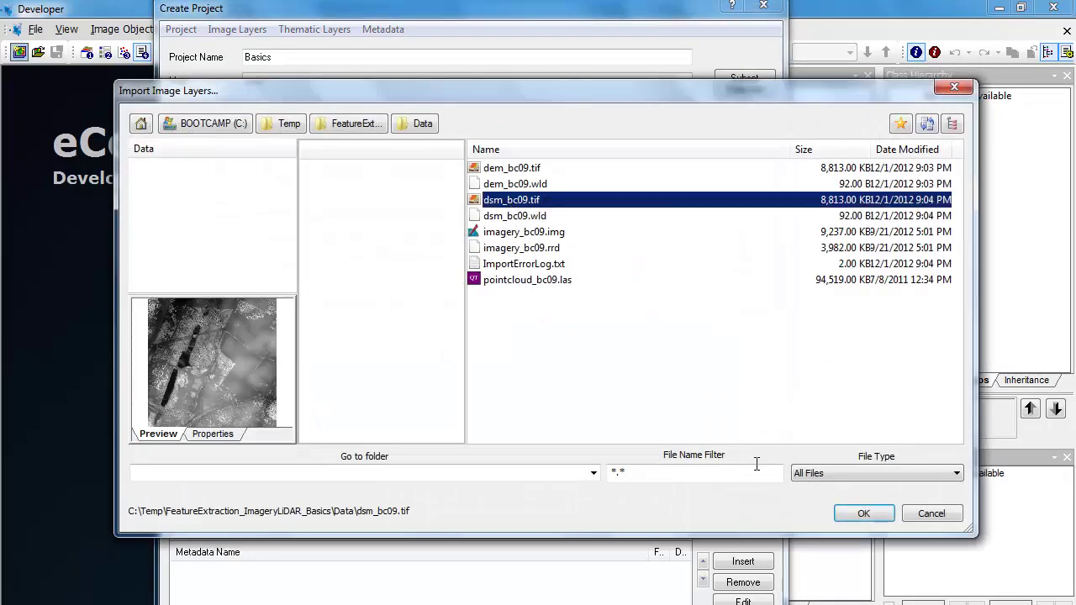
{"action": "left_click", "coordinate": [863, 513]}
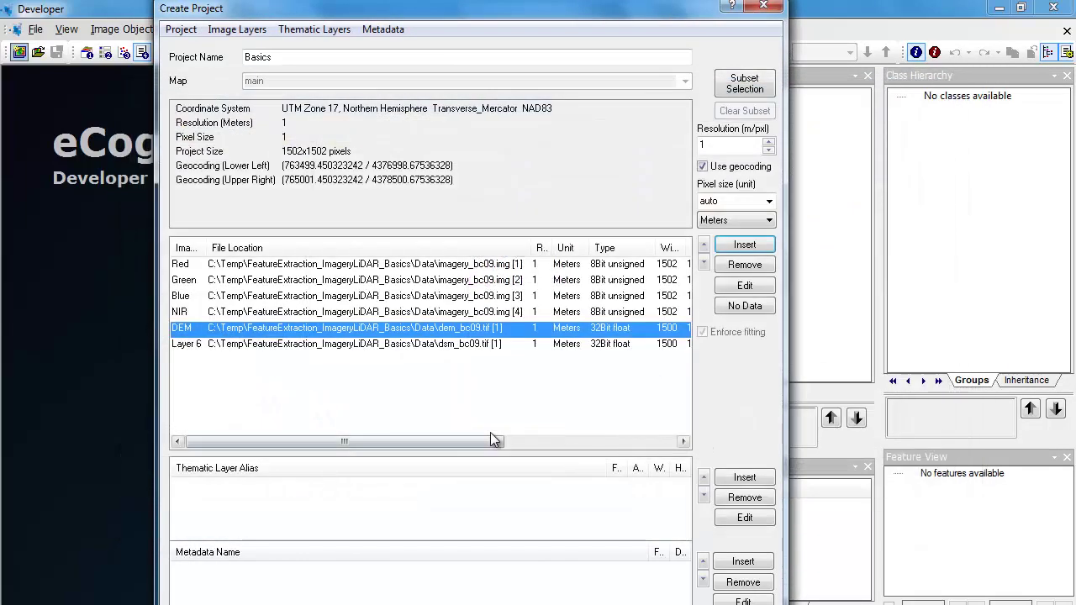
{"action": "double_click", "coordinate": [333, 347]}
{"action": "type", "text": "DS"}
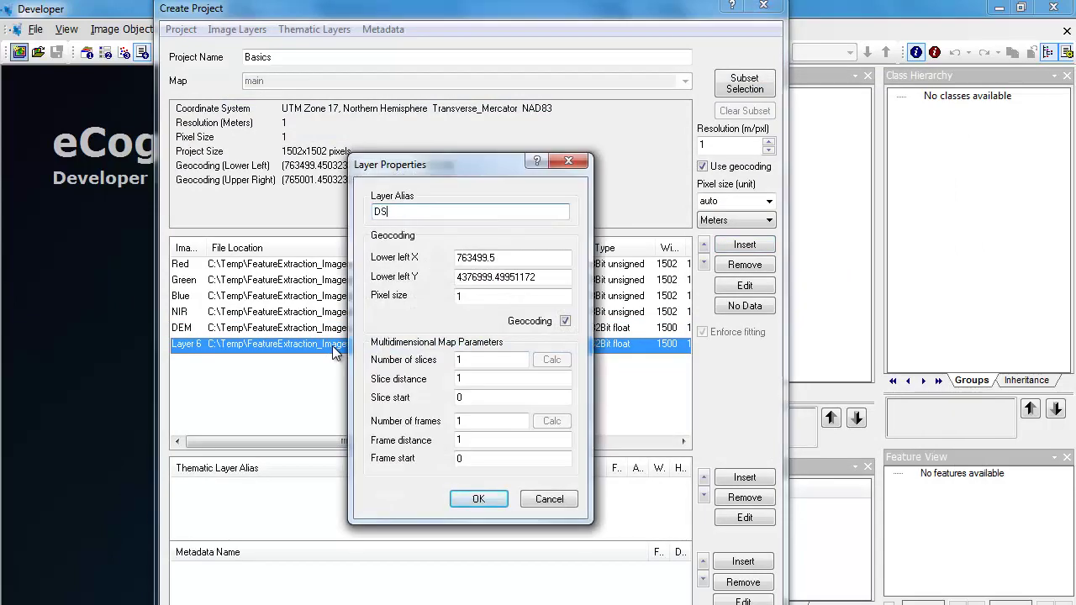
{"action": "type", "text": "M"}
{"action": "left_click", "coordinate": [478, 503]}
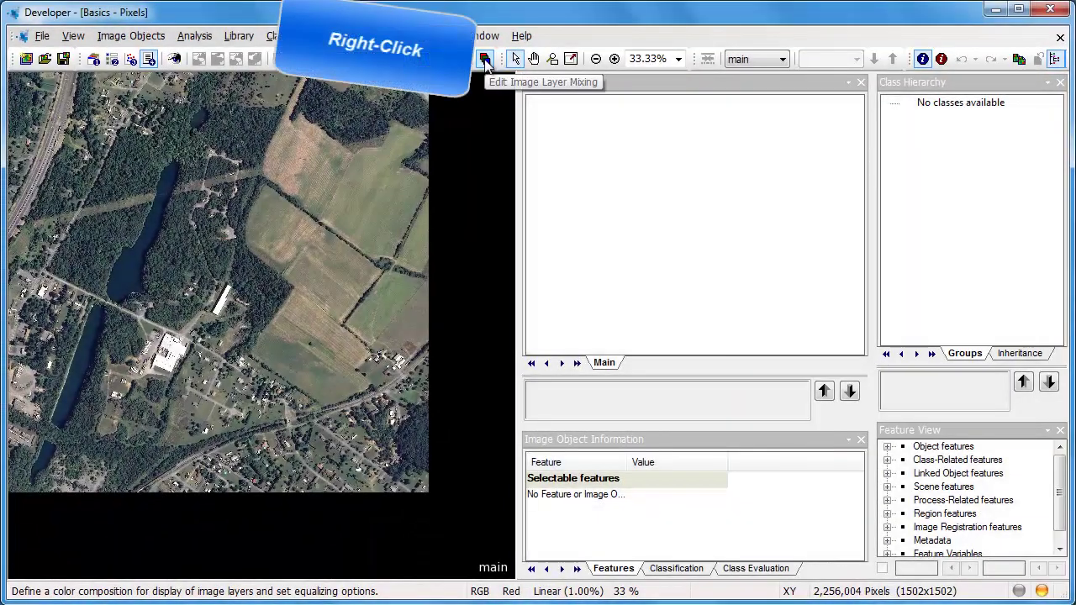
- Set image layer mixing to R = NIR, G = Red, B = Green for a false-colour view
{"action": "left_click", "coordinate": [485, 59]}
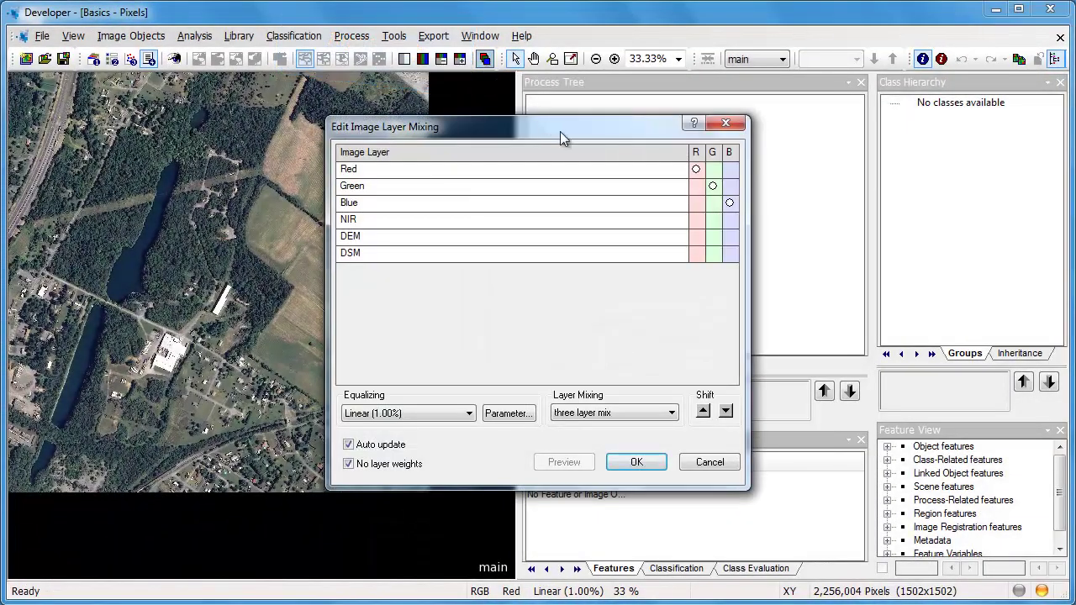
{"action": "left_click", "coordinate": [730, 203]}
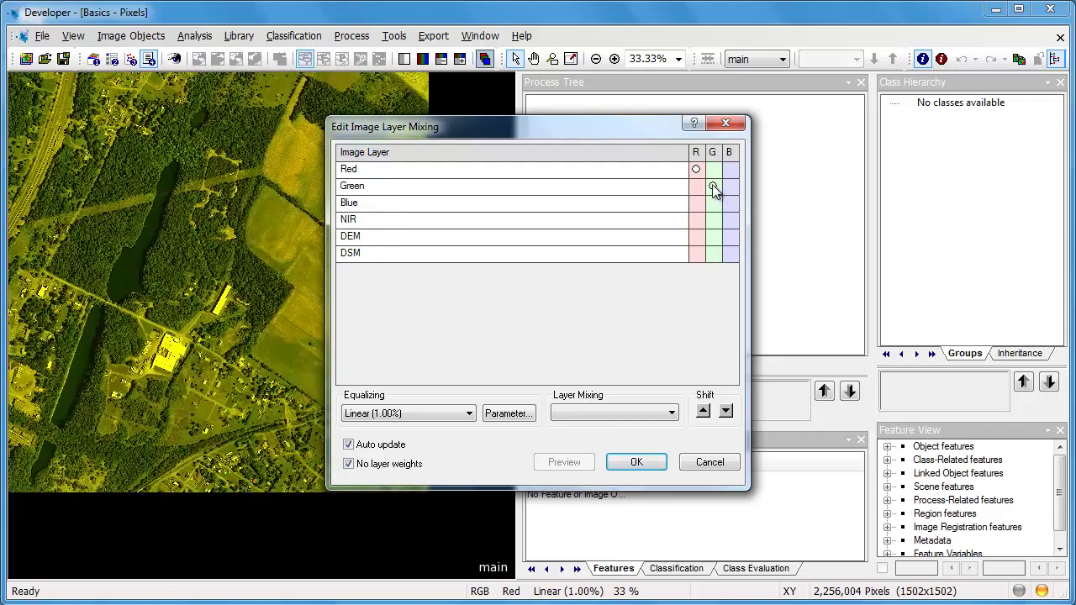
{"action": "left_click", "coordinate": [713, 187]}
{"action": "left_click", "coordinate": [696, 236]}
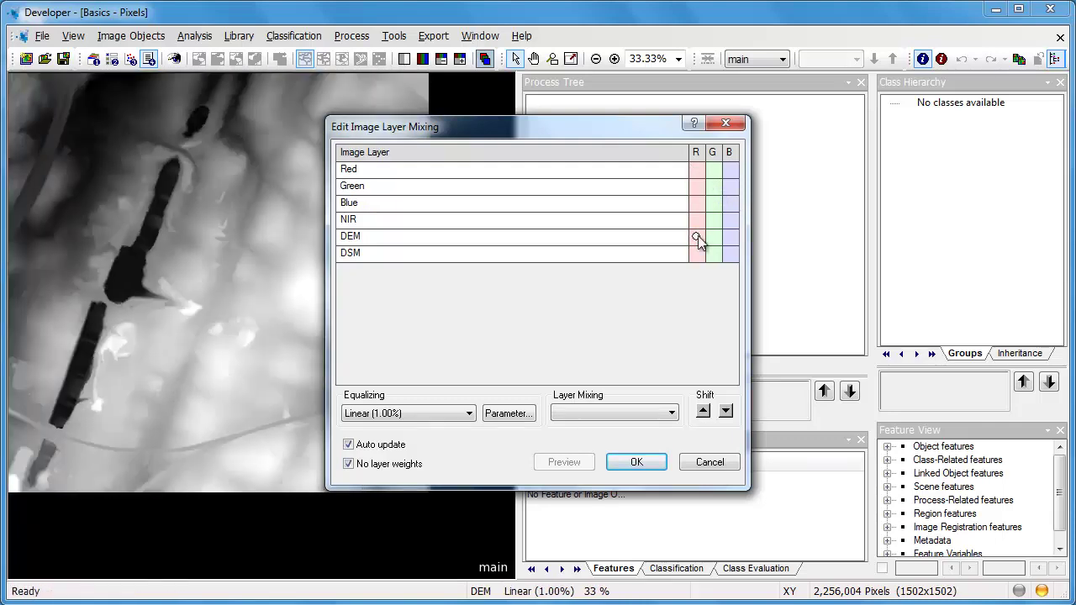
{"action": "left_click", "coordinate": [696, 236]}
{"action": "left_click", "coordinate": [696, 254]}
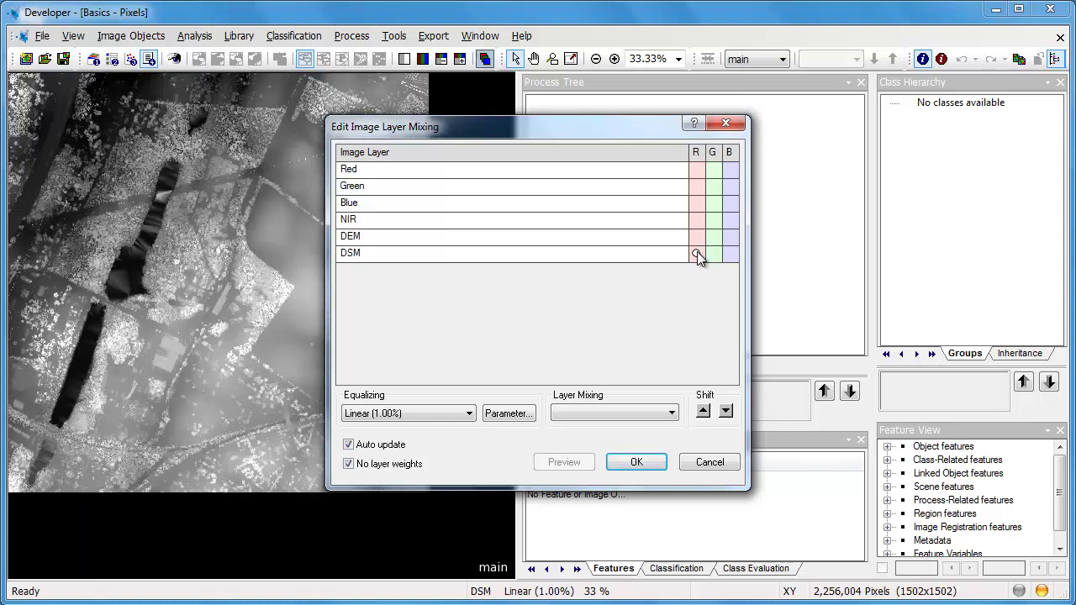
{"action": "left_click", "coordinate": [696, 253]}
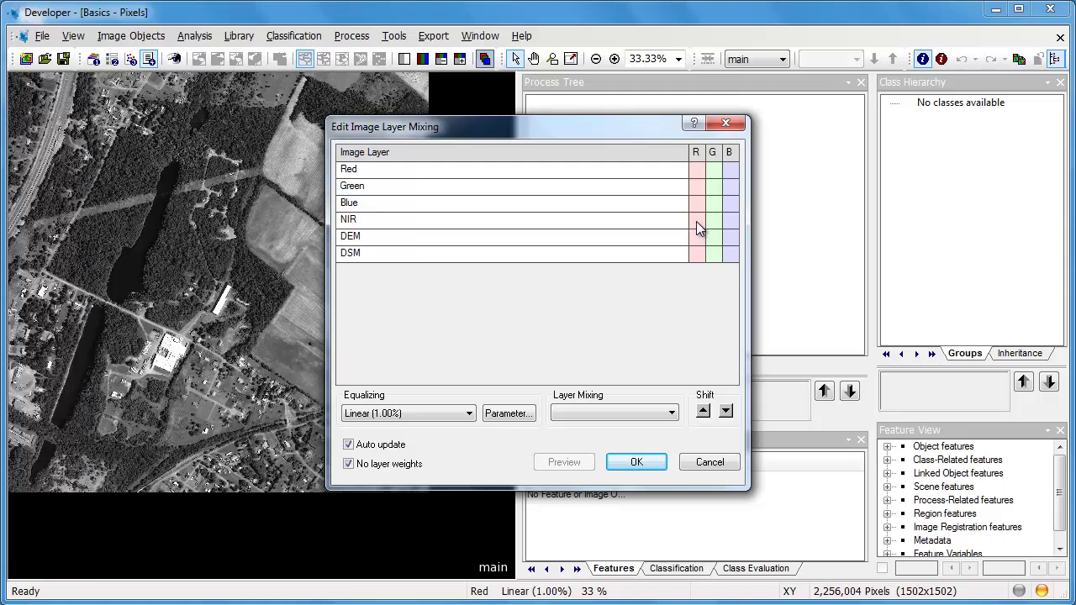
{"action": "left_click", "coordinate": [696, 220]}
{"action": "left_click", "coordinate": [713, 169]}
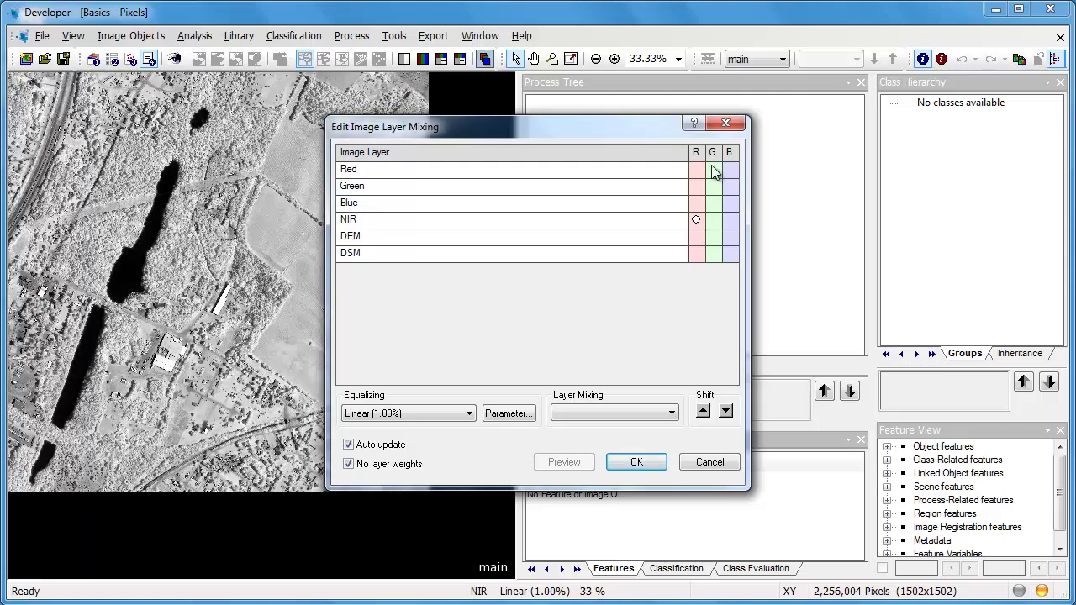
{"action": "left_click", "coordinate": [730, 185]}
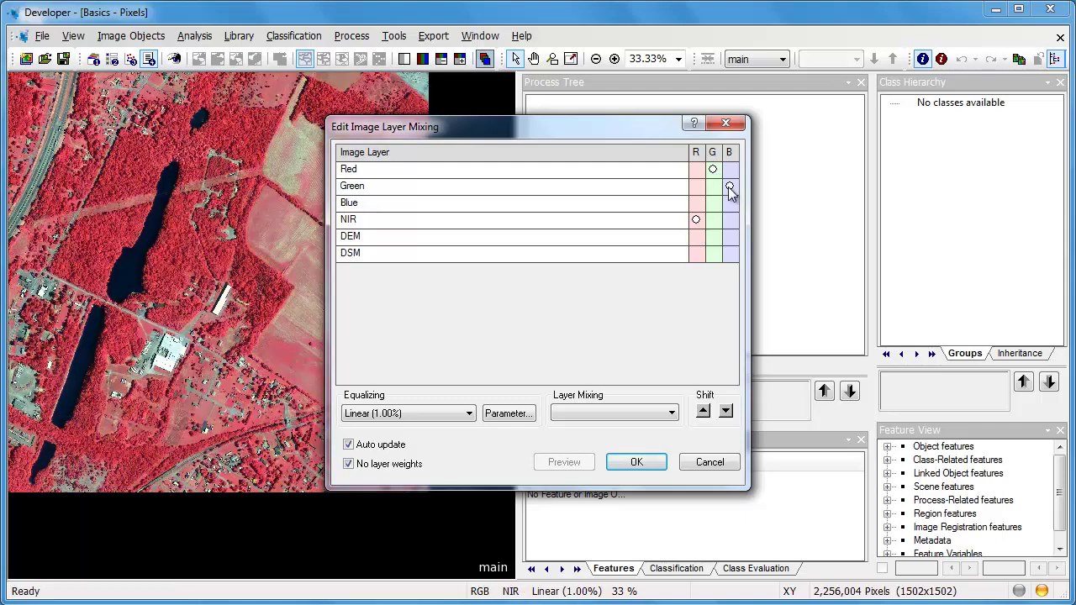
{"action": "left_click", "coordinate": [637, 464]}
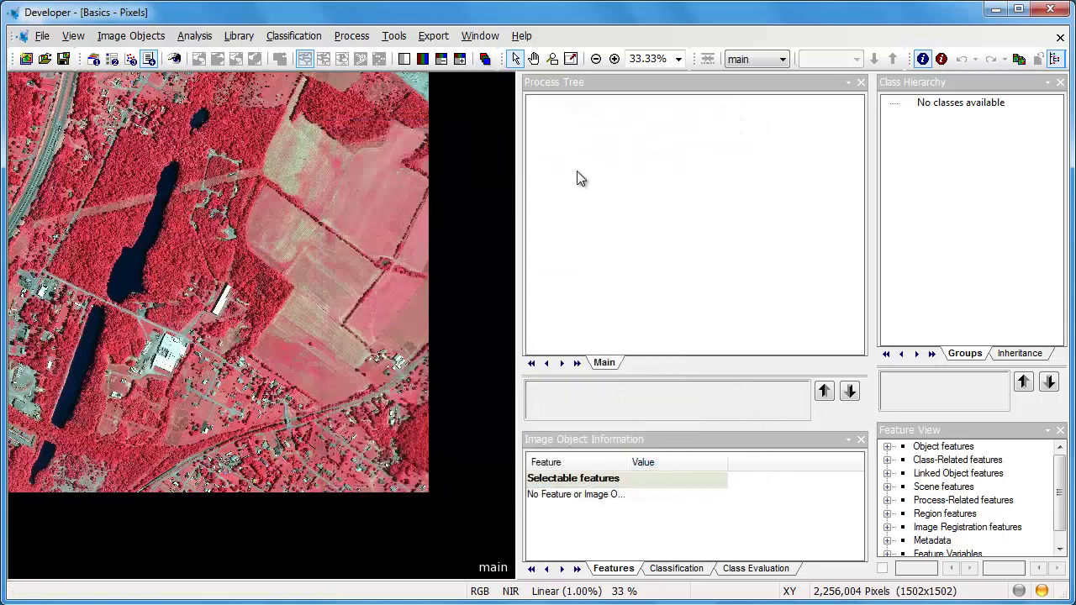
- Append a new process to the Process Tree and name it 'Rule Set'
{"action": "right_click", "coordinate": [557, 128]}
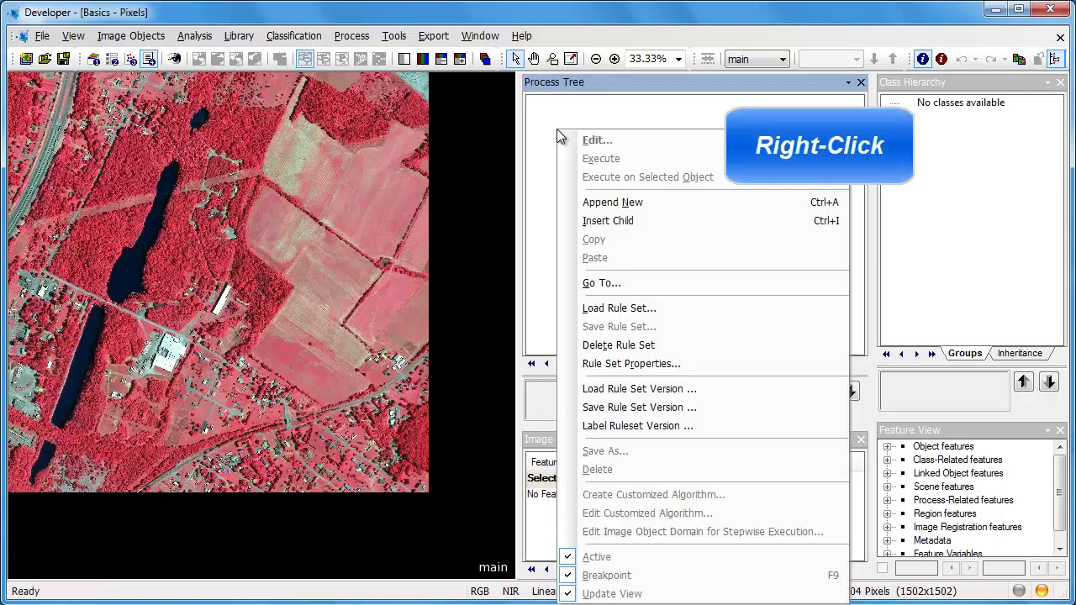
{"action": "left_click", "coordinate": [603, 203]}
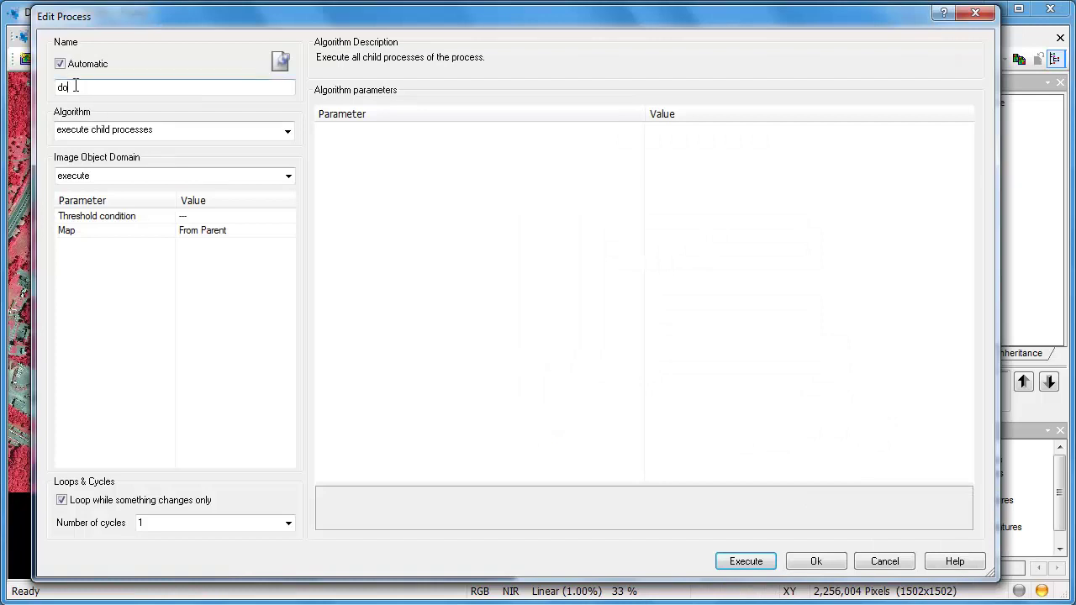
{"action": "left_click_drag", "start_coordinate": [75, 86], "coordinate": [36, 84]}
{"action": "type", "text": "Rule Set"}
{"action": "left_click", "coordinate": [816, 561]}
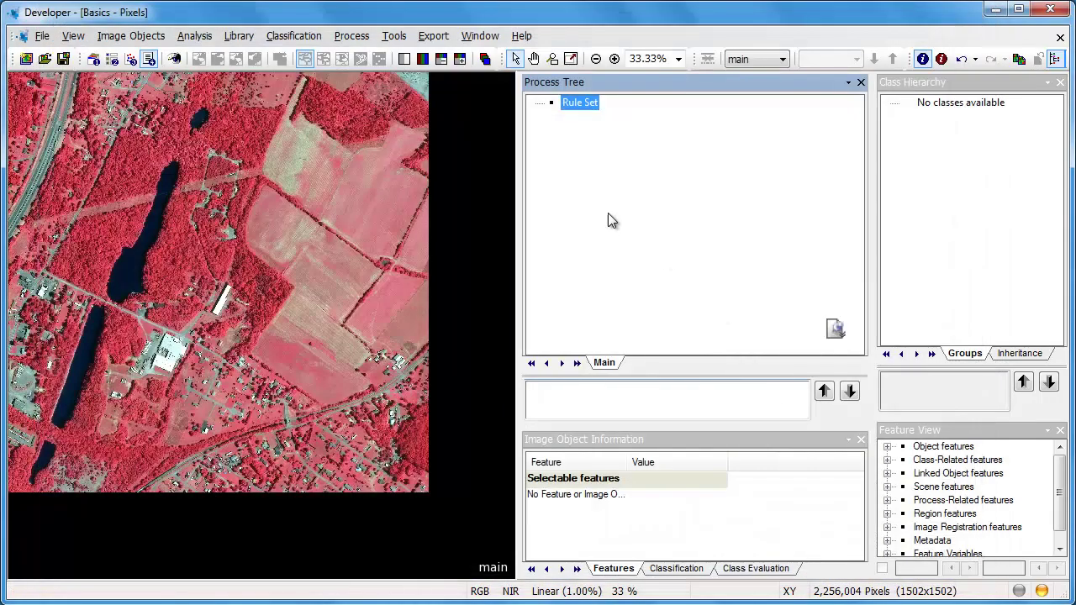
- Append a multiresolution segmentation process under Rule Set creating level 'Level 1'
{"action": "right_click", "coordinate": [580, 107]}
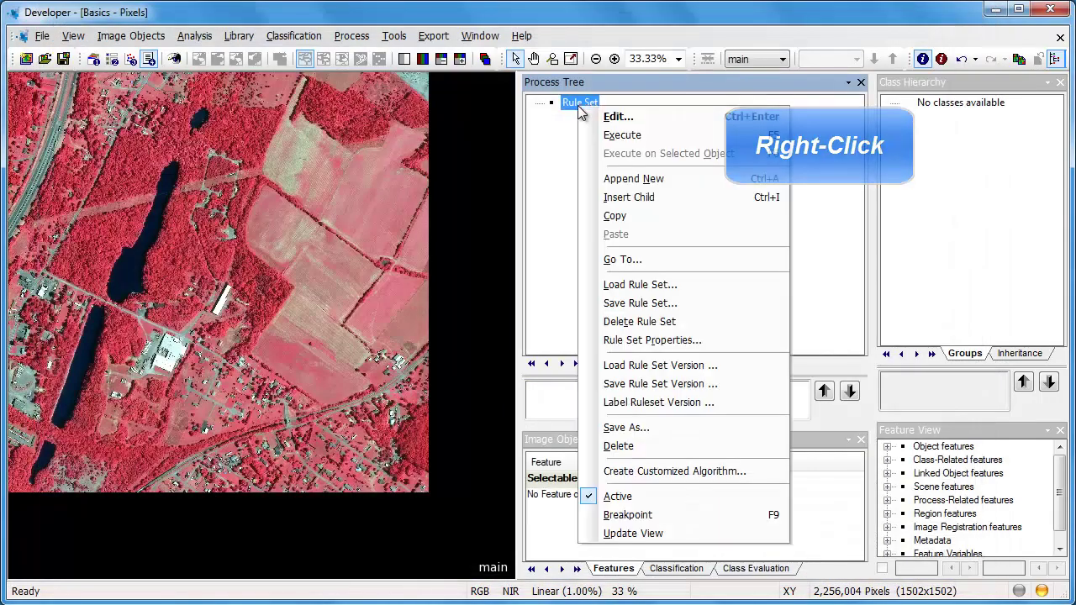
{"action": "left_click", "coordinate": [618, 179]}
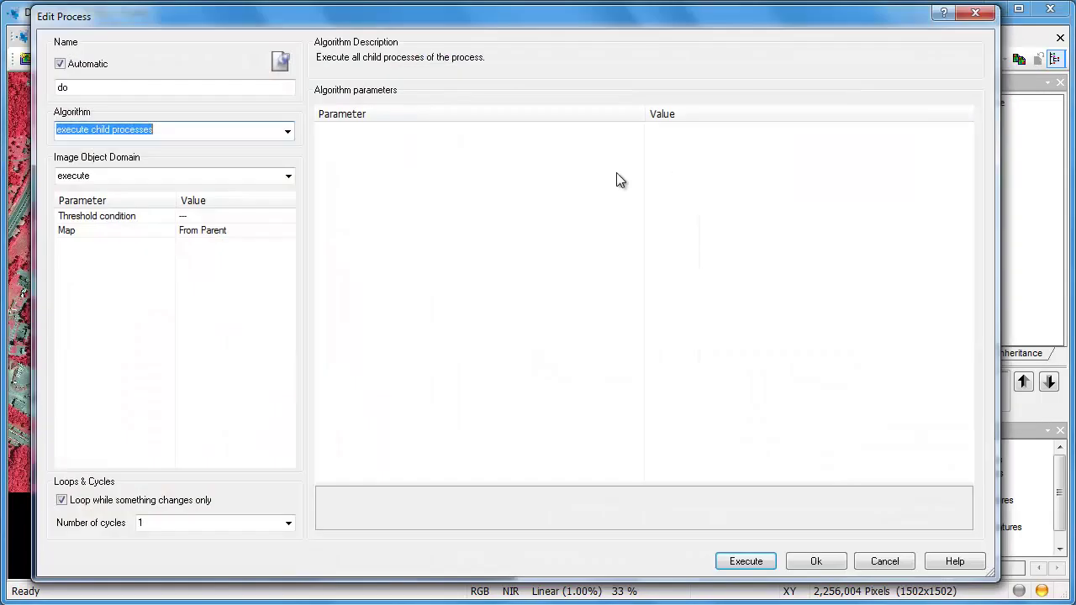
{"action": "left_click", "coordinate": [288, 131]}
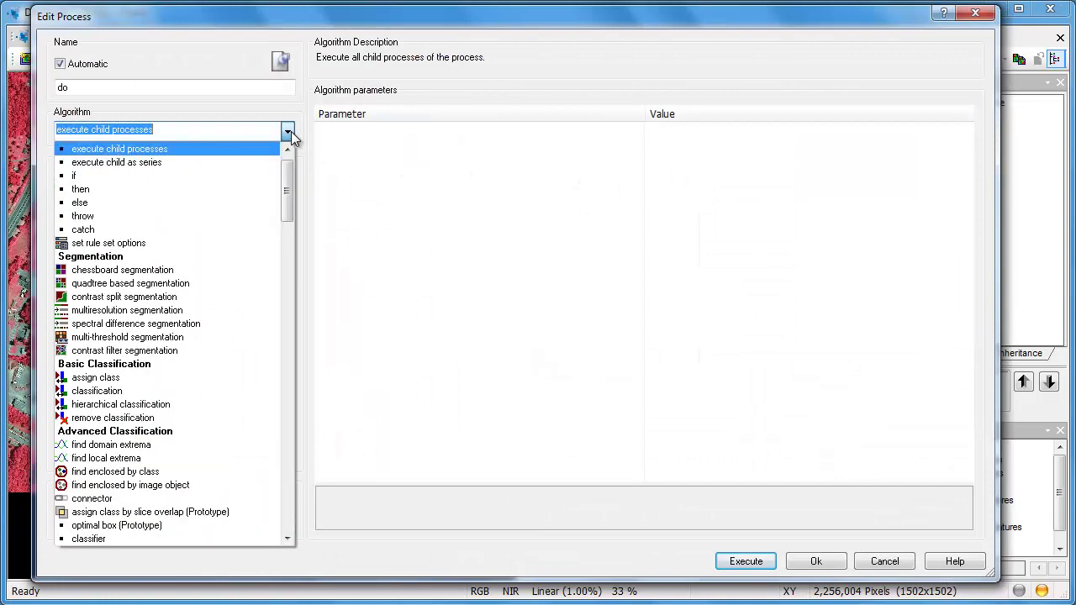
{"action": "left_click", "coordinate": [188, 311]}
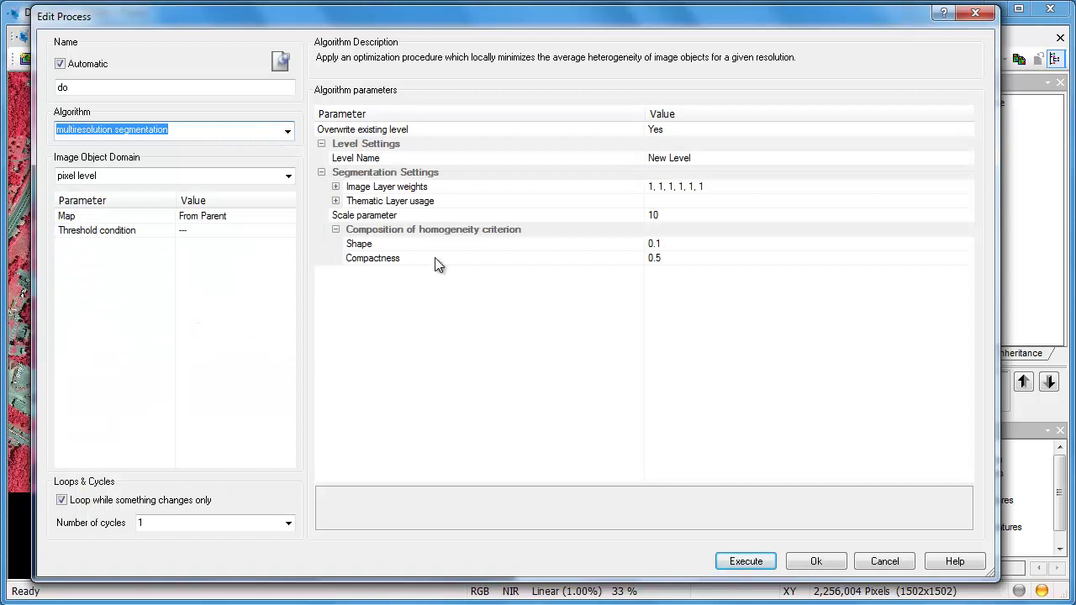
{"action": "left_click", "coordinate": [705, 160]}
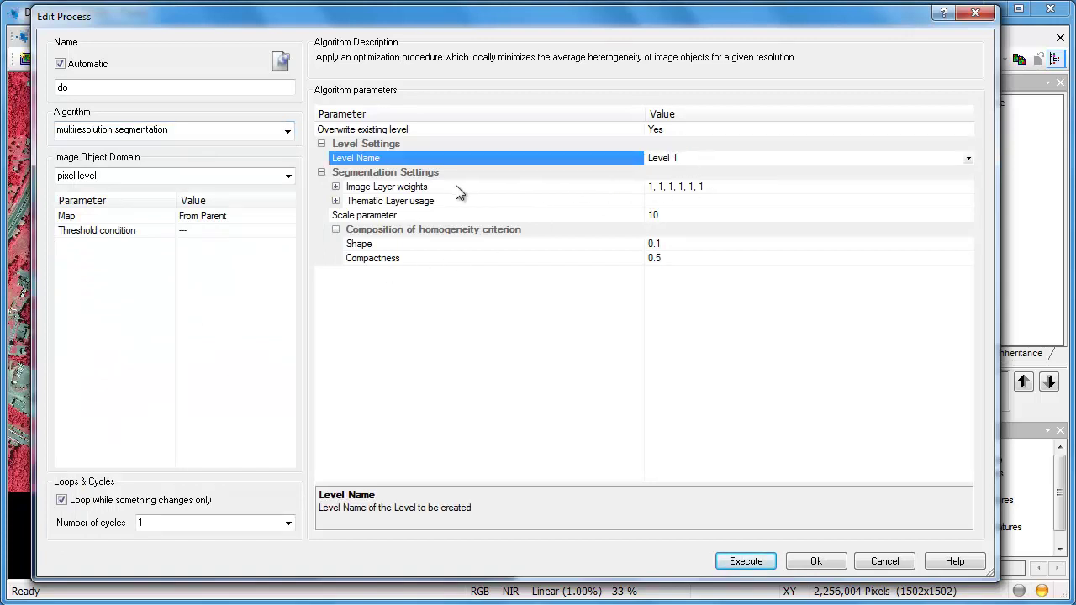
- Set layer weights DEM 0, DSM 0, NIR 2, scale 30 and shape 0.3
{"action": "left_click", "coordinate": [336, 187]}
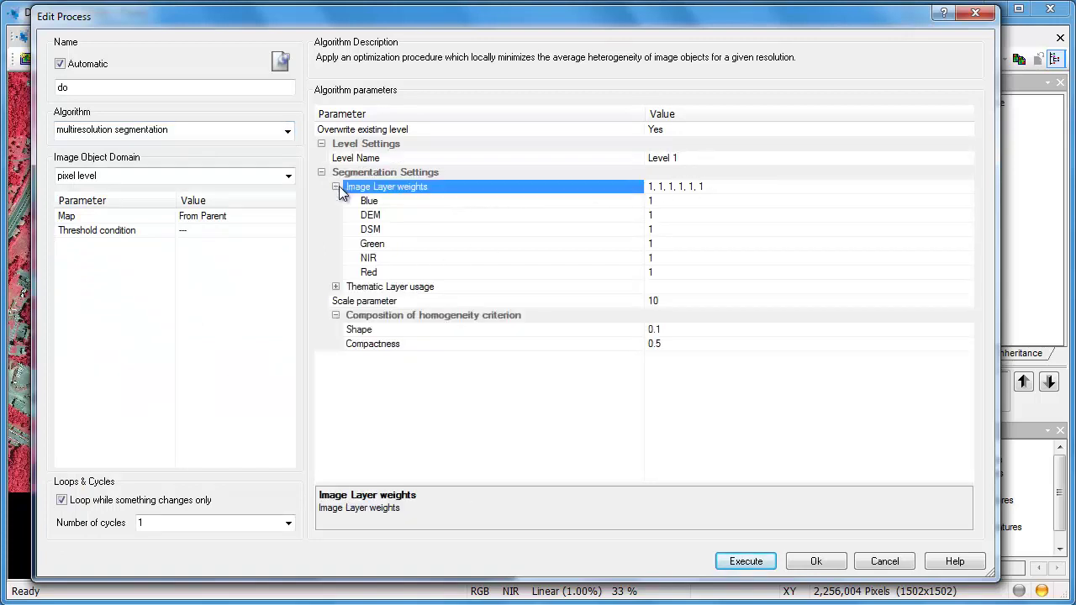
{"action": "left_click", "coordinate": [662, 216]}
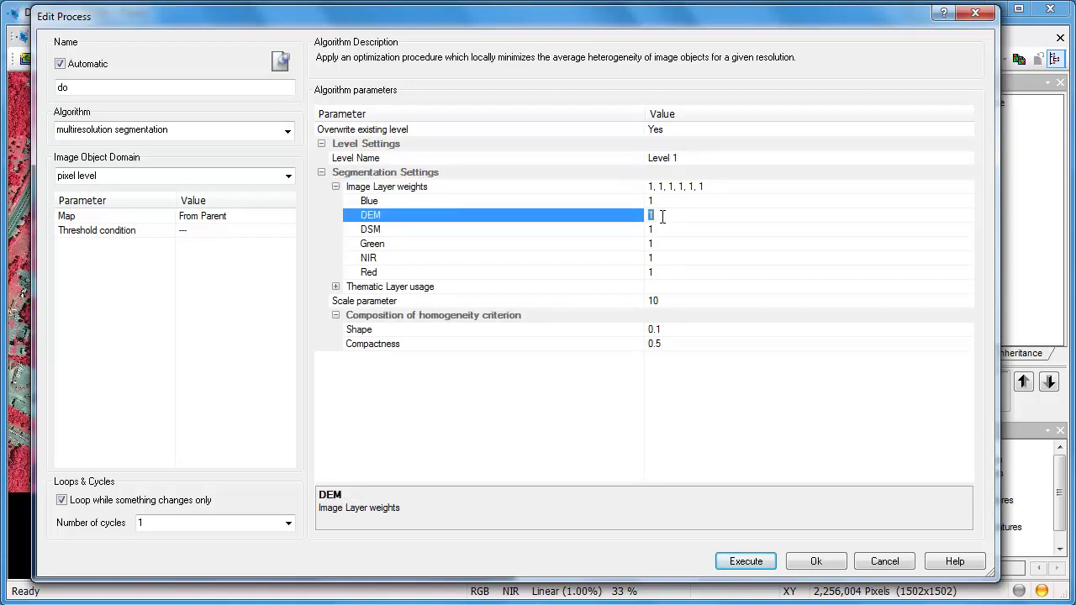
{"action": "left_click", "coordinate": [663, 230]}
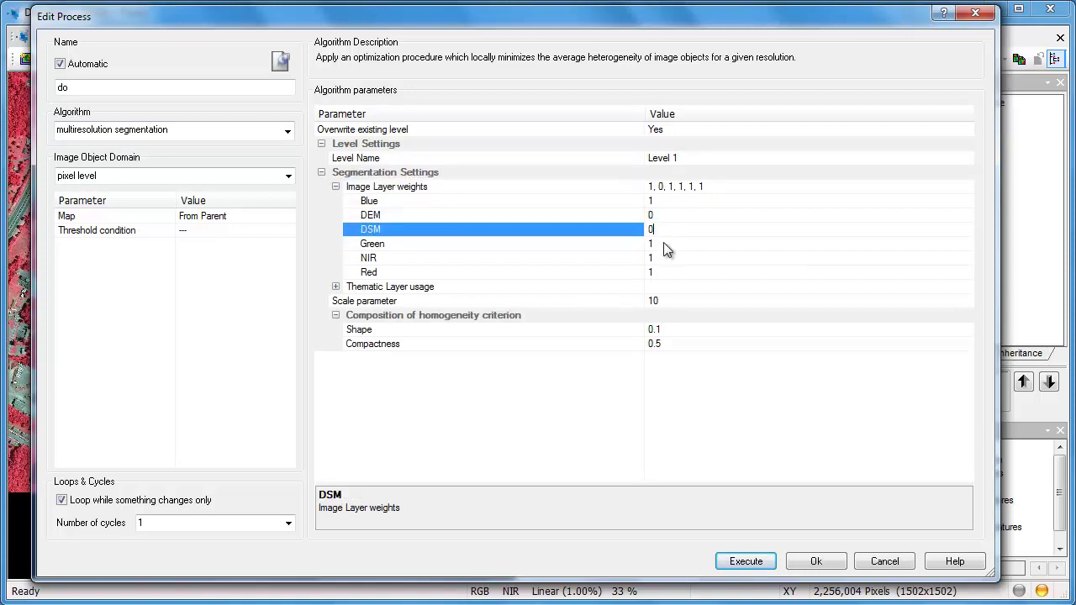
{"action": "left_click", "coordinate": [660, 257]}
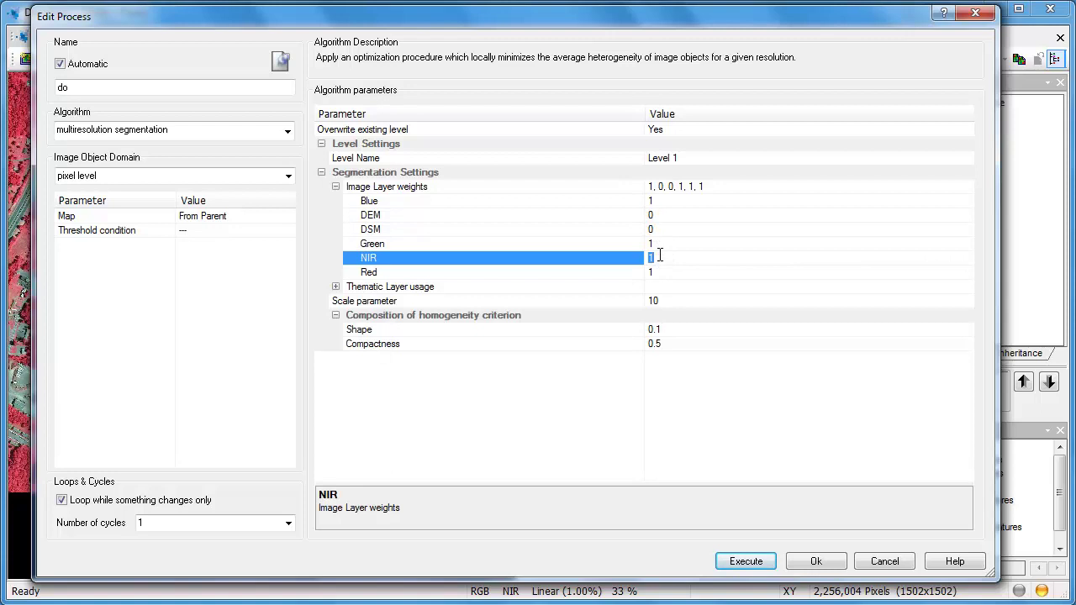
{"action": "left_click", "coordinate": [669, 301]}
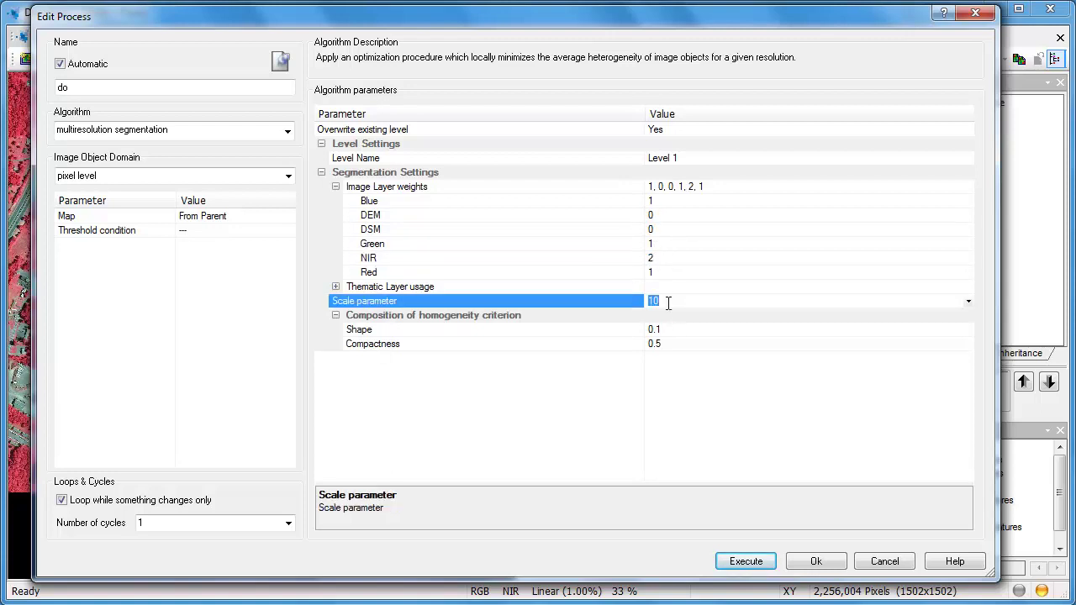
{"action": "left_click", "coordinate": [669, 330]}
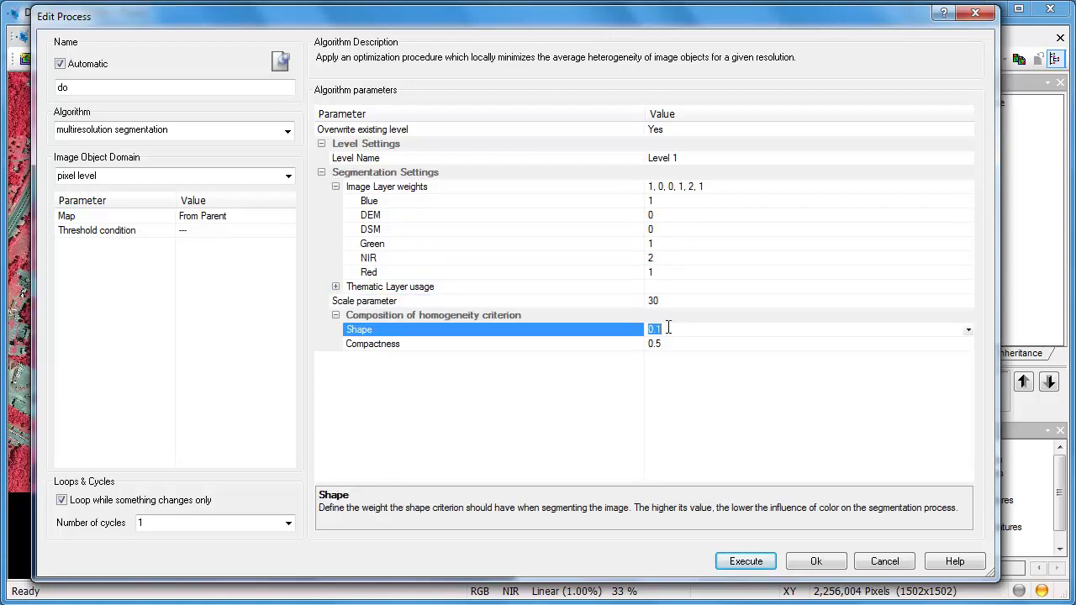
{"action": "type", "text": "0"}
- Execute the Level 1 multiresolution segmentation and zoom in on the result
{"action": "left_click", "coordinate": [747, 561]}
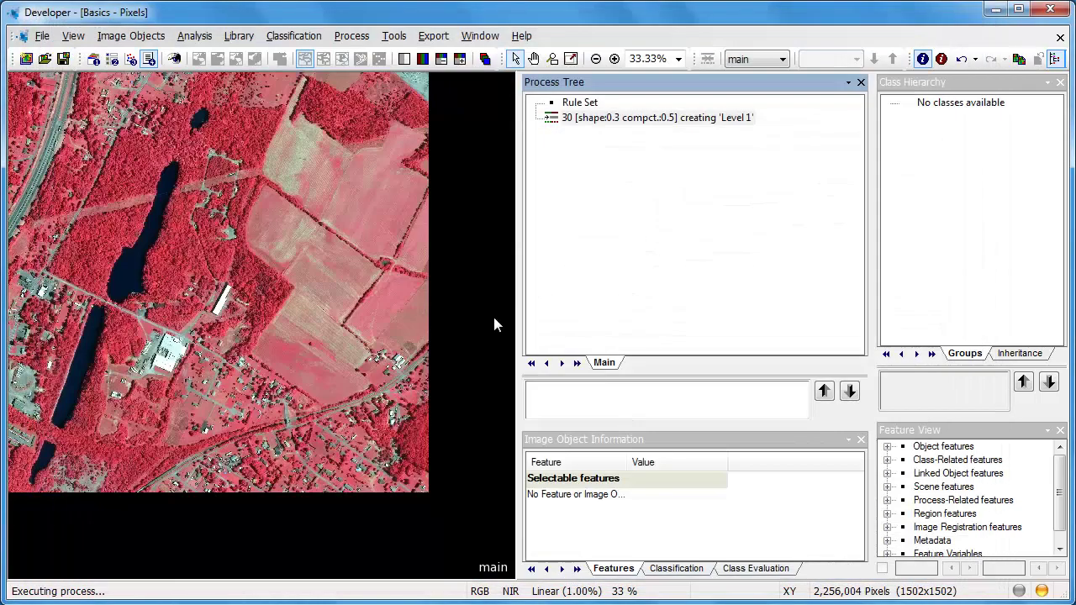
{"action": "left_click", "coordinate": [614, 59]}
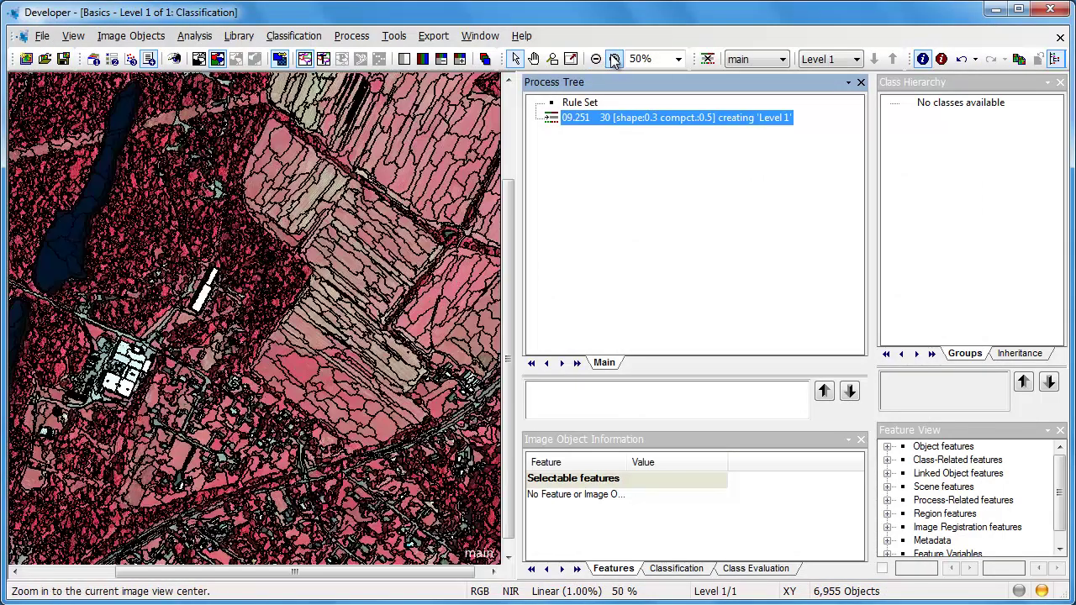
{"action": "left_click", "coordinate": [614, 58]}
{"action": "left_click", "coordinate": [615, 58]}
- Select the long white building object to show its 1429-pixel object information
{"action": "left_click", "coordinate": [533, 59]}
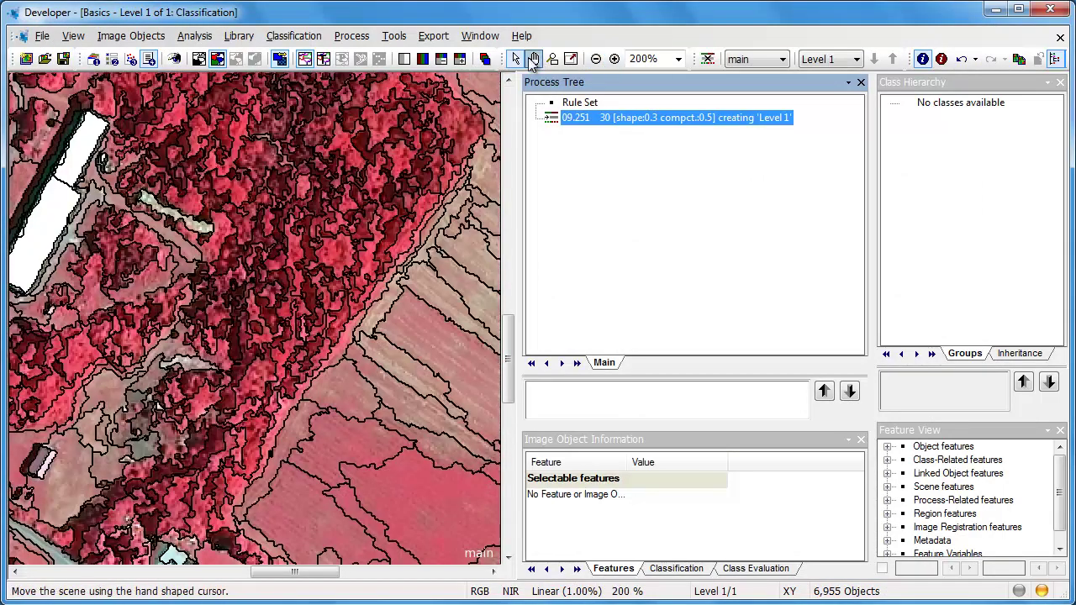
{"action": "left_click_drag", "start_coordinate": [132, 217], "coordinate": [363, 233]}
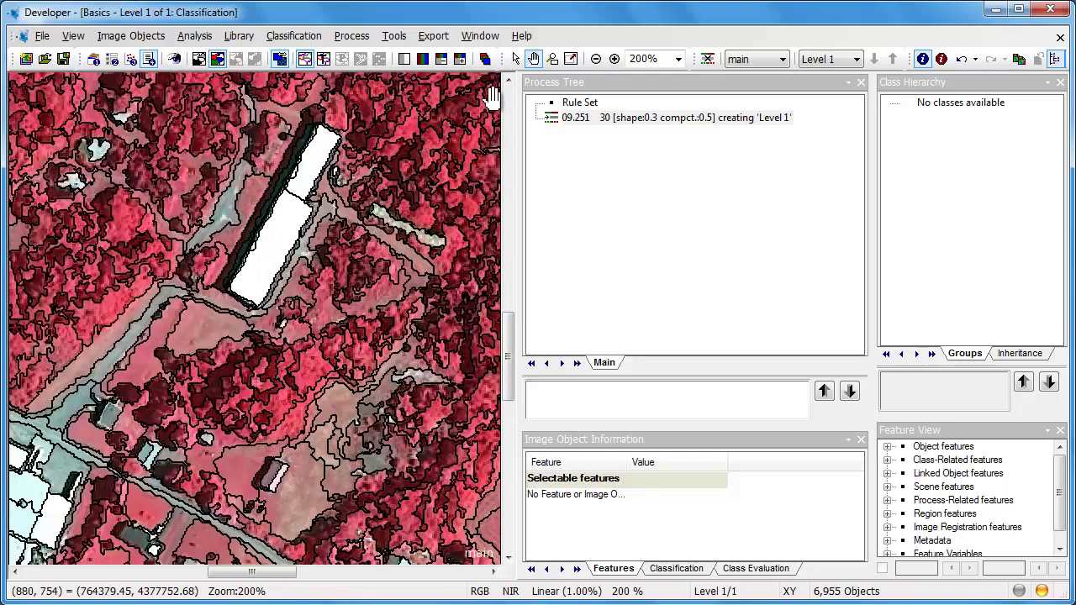
{"action": "left_click", "coordinate": [516, 59]}
{"action": "left_click", "coordinate": [281, 248]}
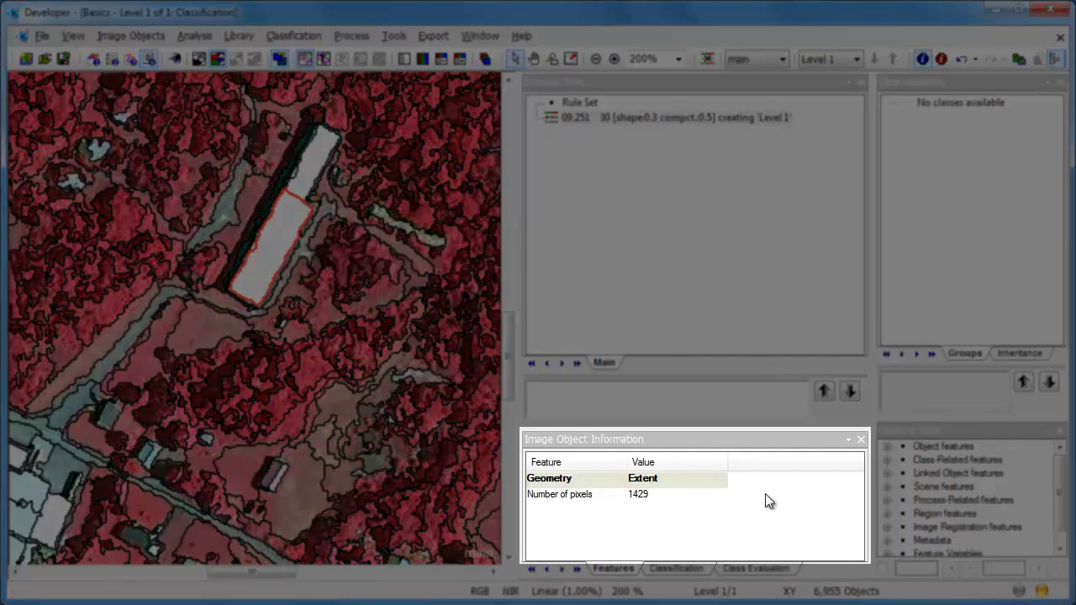
- Show Mean NIR, Mean DEM and Mean DSM in the Image Object Information panel
{"action": "right_click", "coordinate": [769, 500]}
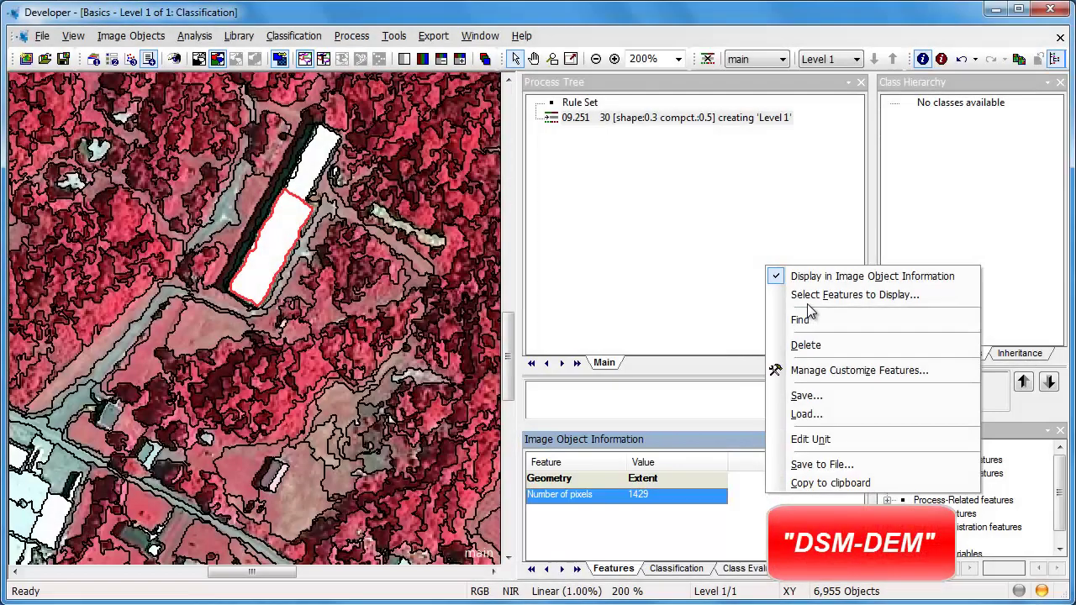
{"action": "left_click", "coordinate": [809, 296]}
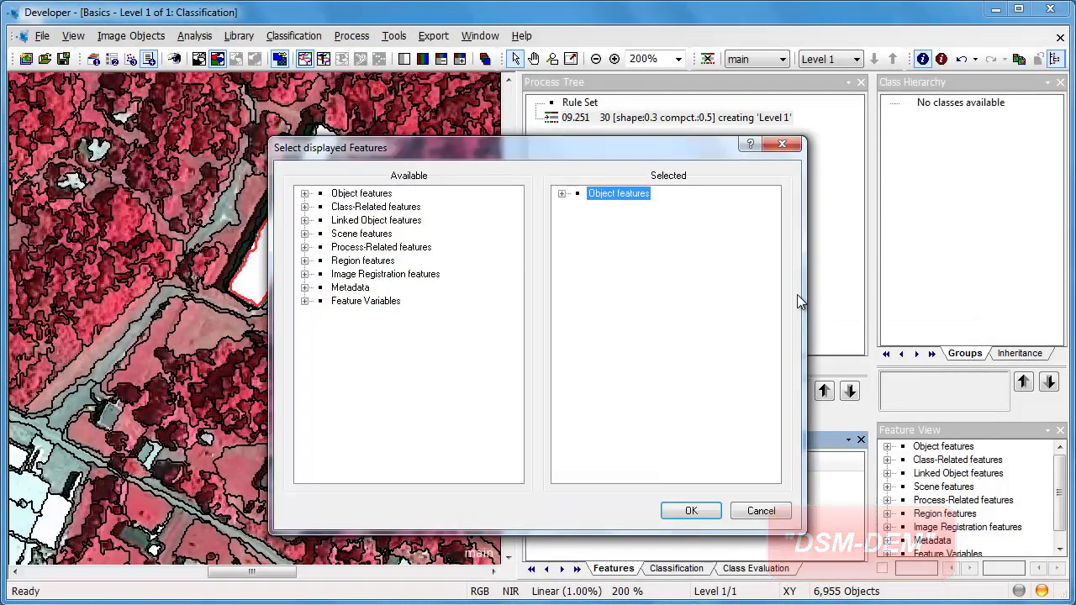
{"action": "left_click", "coordinate": [306, 195]}
{"action": "left_click", "coordinate": [305, 194]}
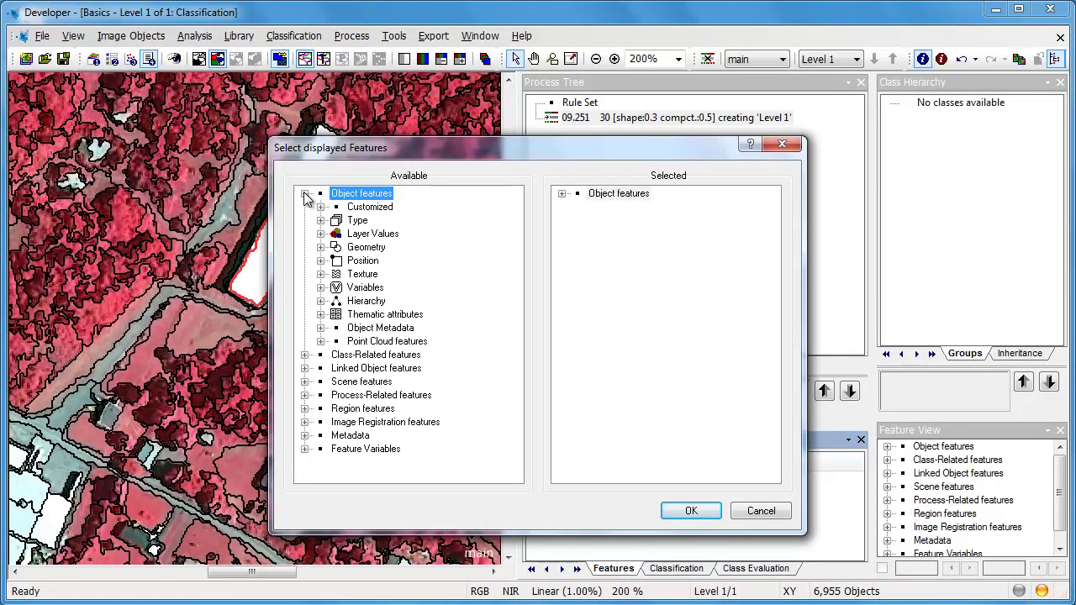
{"action": "left_click", "coordinate": [321, 233]}
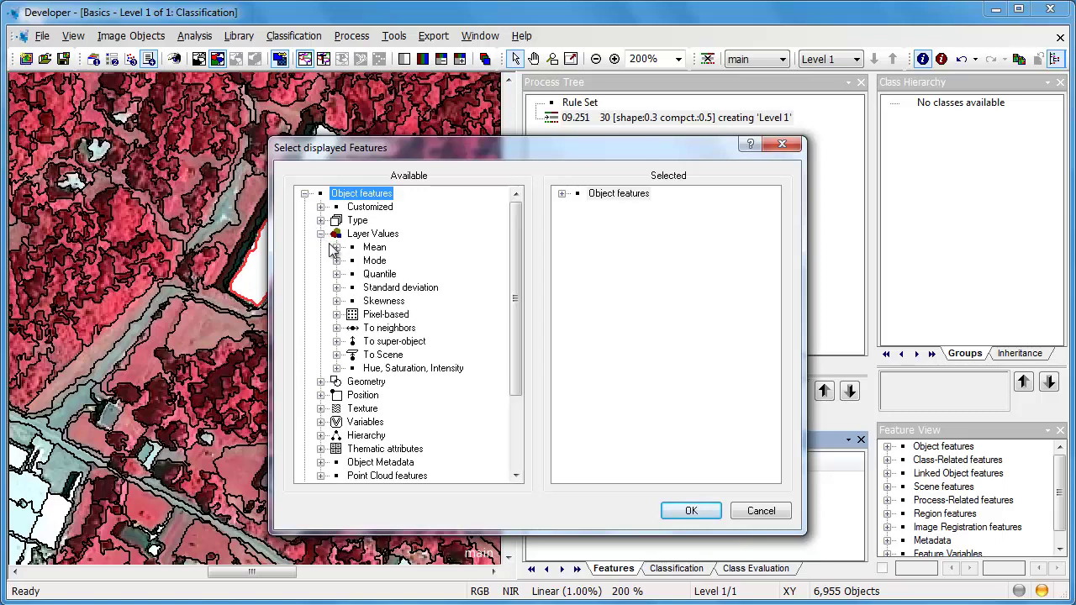
{"action": "left_click", "coordinate": [336, 247]}
{"action": "double_click", "coordinate": [387, 341]}
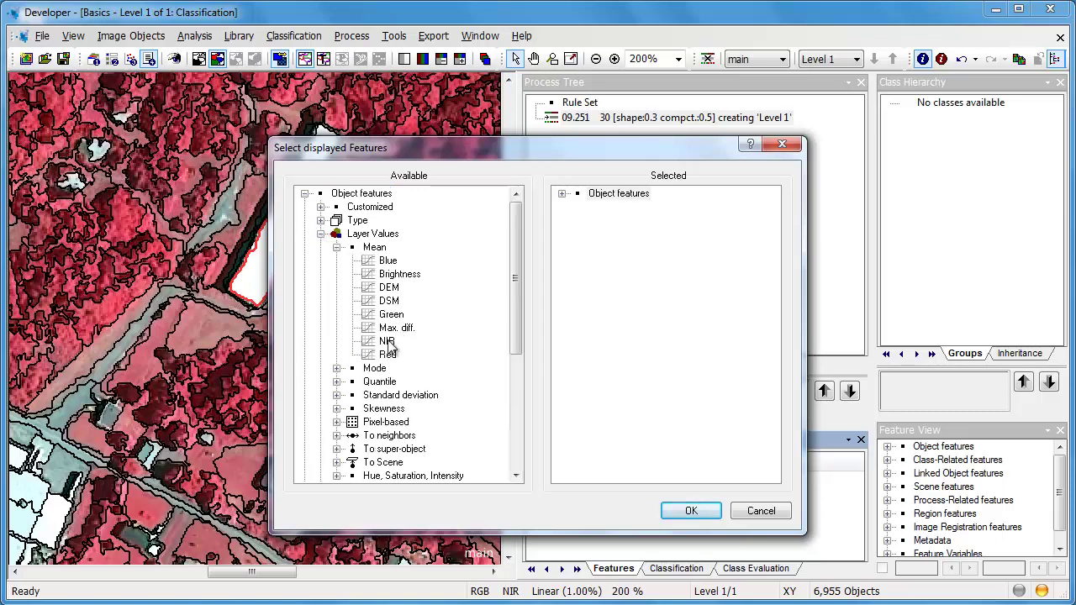
{"action": "double_click", "coordinate": [389, 287]}
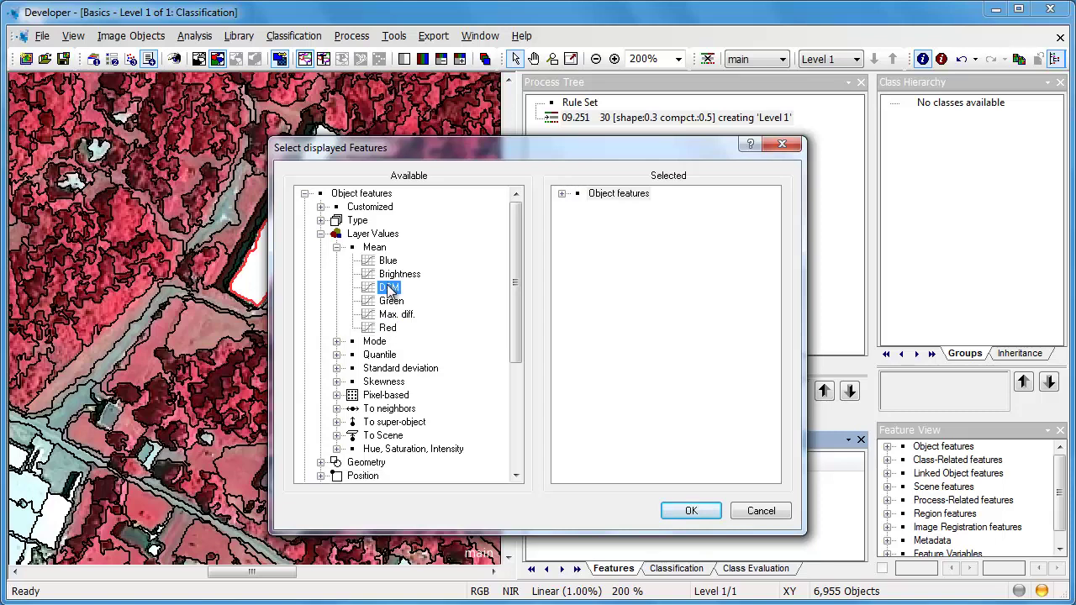
{"action": "double_click", "coordinate": [390, 288]}
{"action": "left_click", "coordinate": [690, 511]}
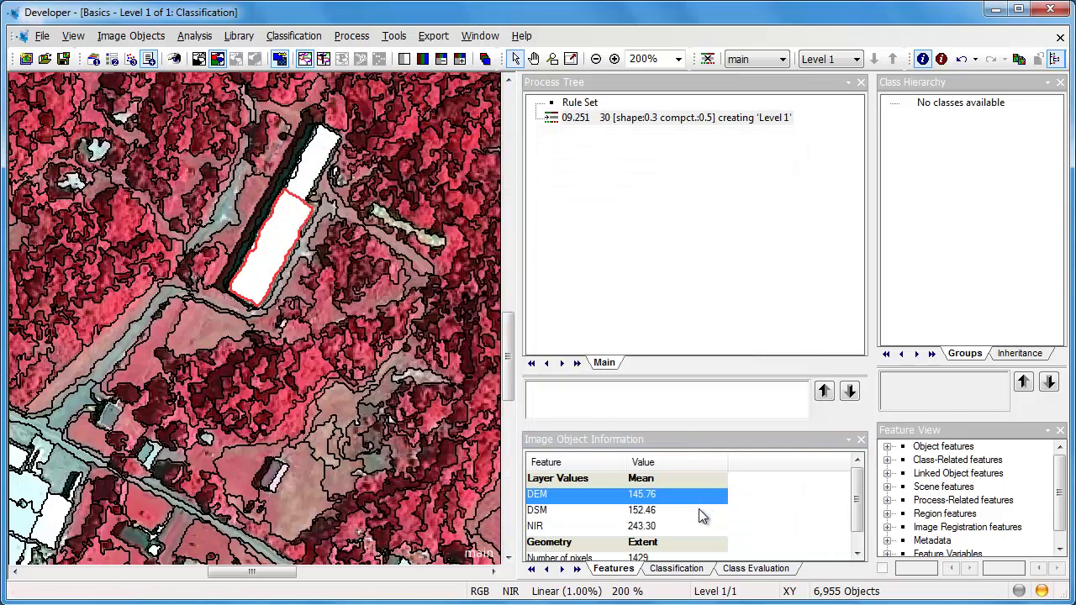
- Compare the field and building objects' values, then nest the segmentation under Rule Set
{"action": "left_click_drag", "start_coordinate": [681, 427], "coordinate": [674, 345]}
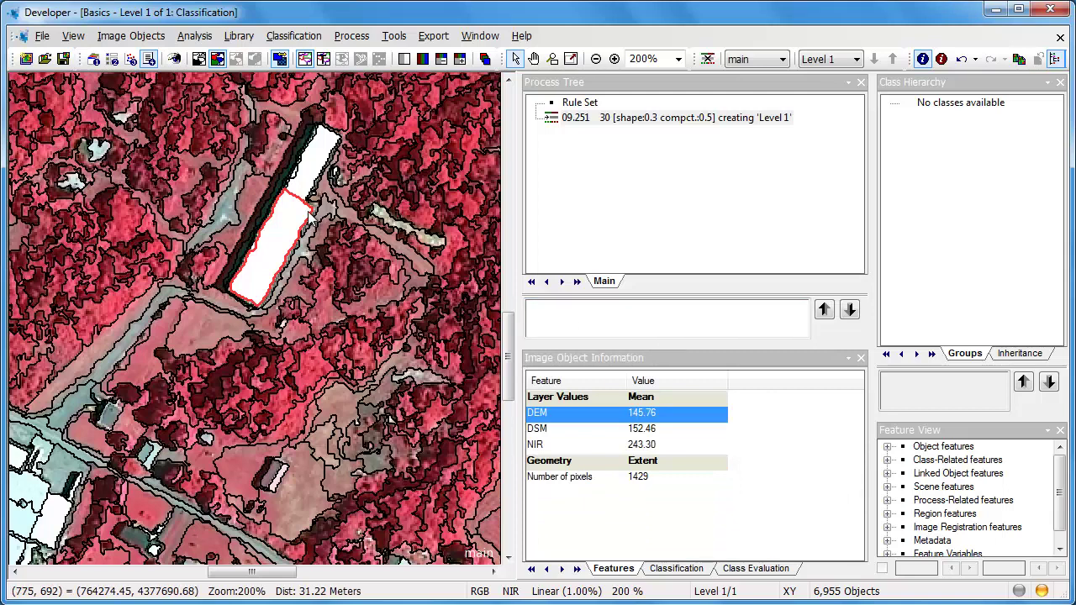
{"action": "left_click", "coordinate": [217, 328]}
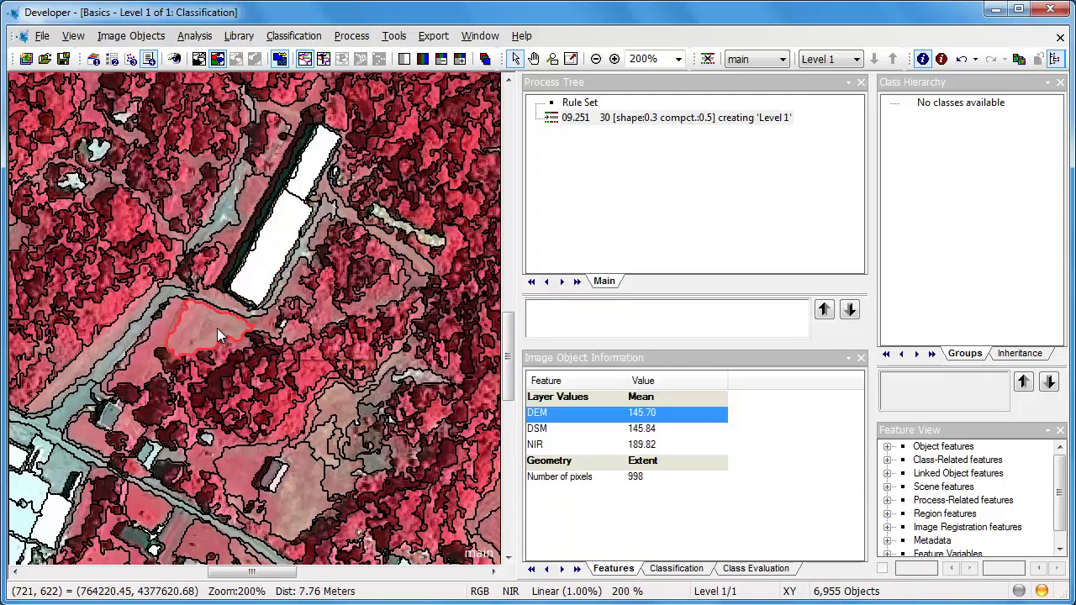
{"action": "left_click", "coordinate": [258, 288]}
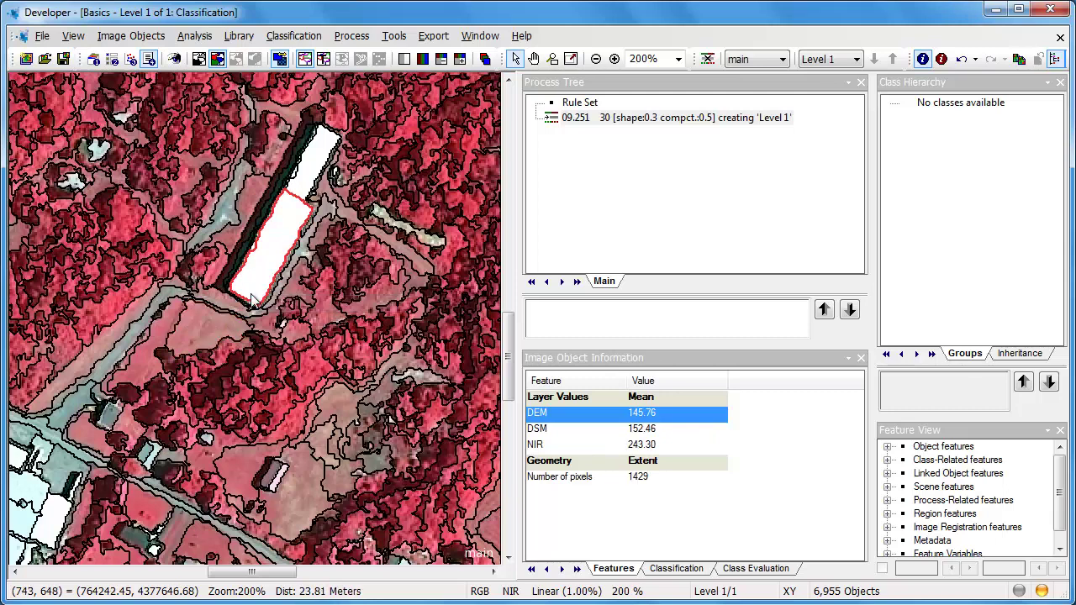
{"action": "left_click", "coordinate": [229, 330]}
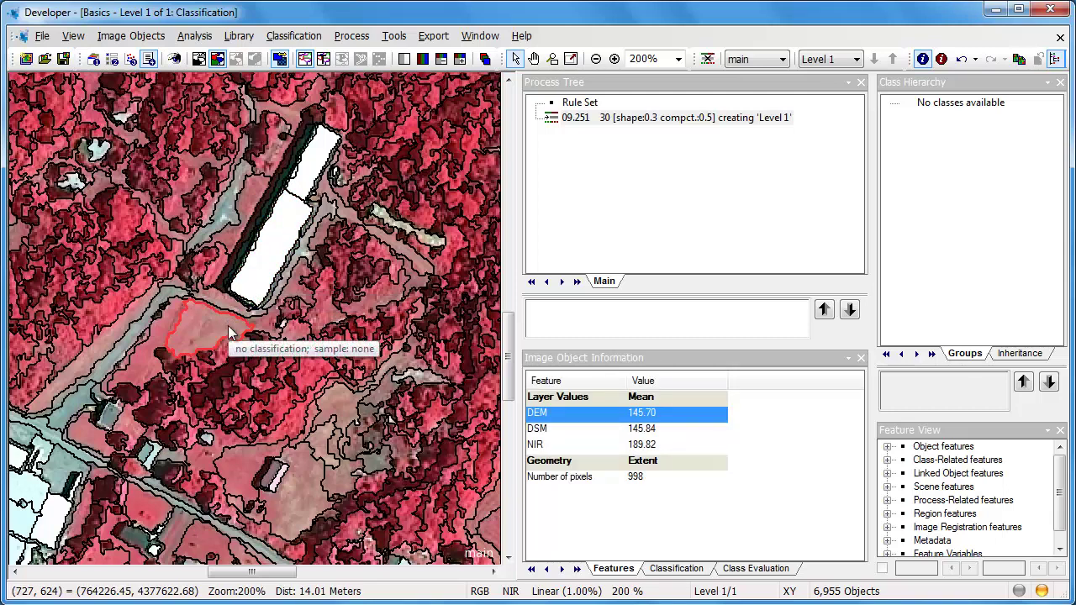
{"action": "left_click_drag", "start_coordinate": [566, 125], "coordinate": [578, 109]}
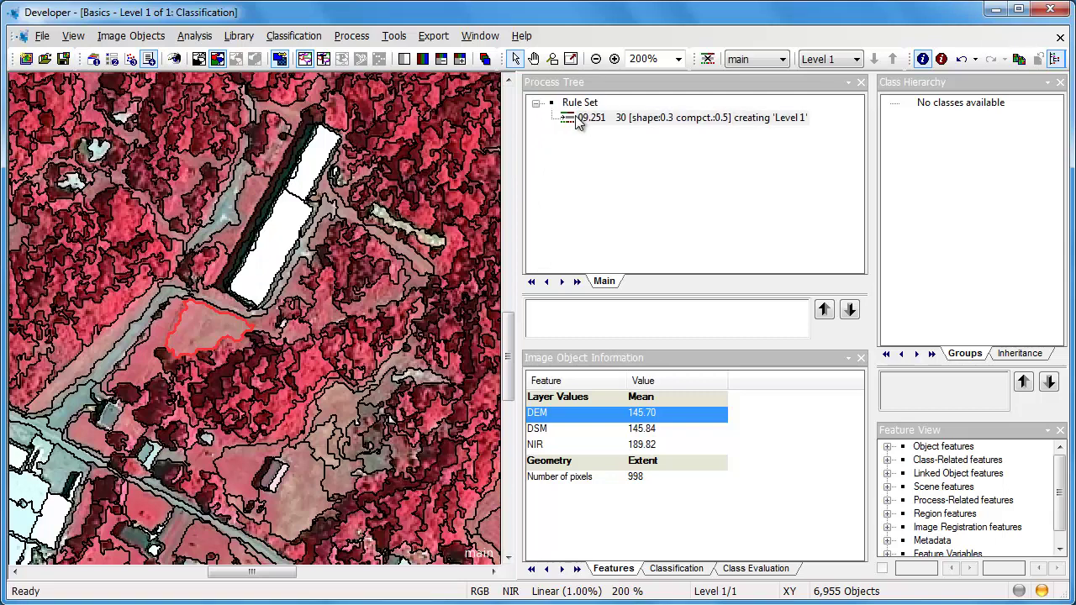
- Append a layer arithmetics process with output layer nDSM and value "DSM-DEM"
{"action": "right_click", "coordinate": [577, 115]}
{"action": "left_click", "coordinate": [599, 191]}
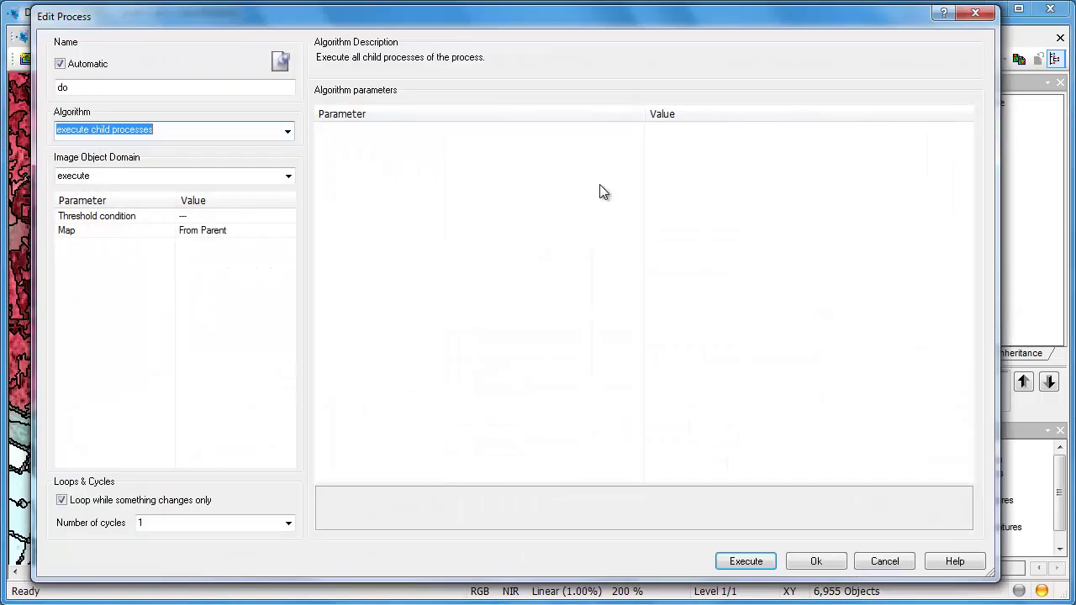
{"action": "left_click", "coordinate": [287, 130]}
{"action": "left_click_drag", "start_coordinate": [290, 152], "coordinate": [287, 320]}
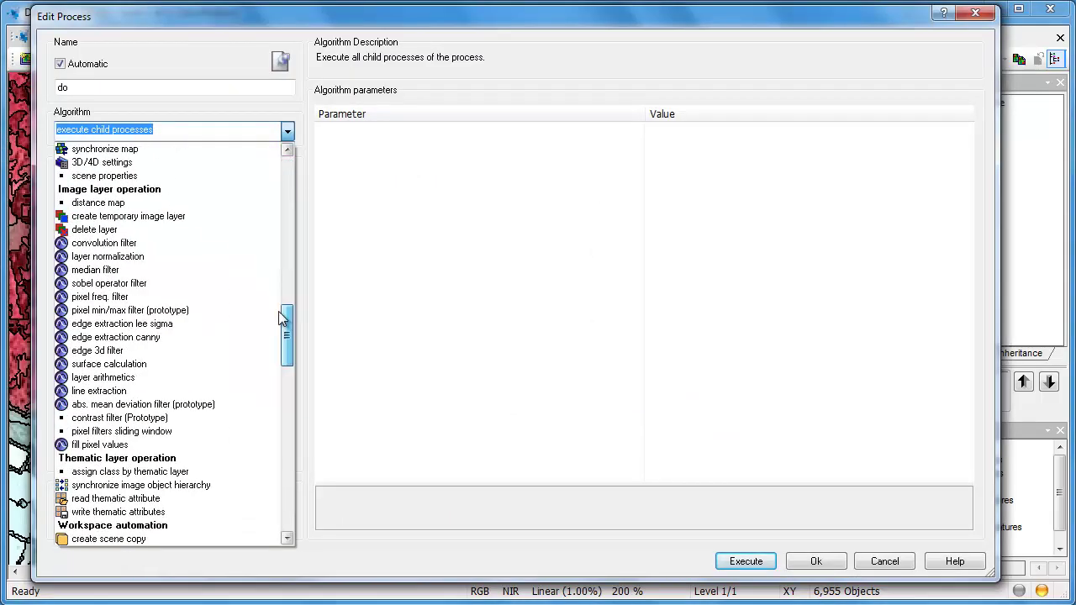
{"action": "left_click", "coordinate": [148, 373]}
{"action": "left_click", "coordinate": [736, 187]}
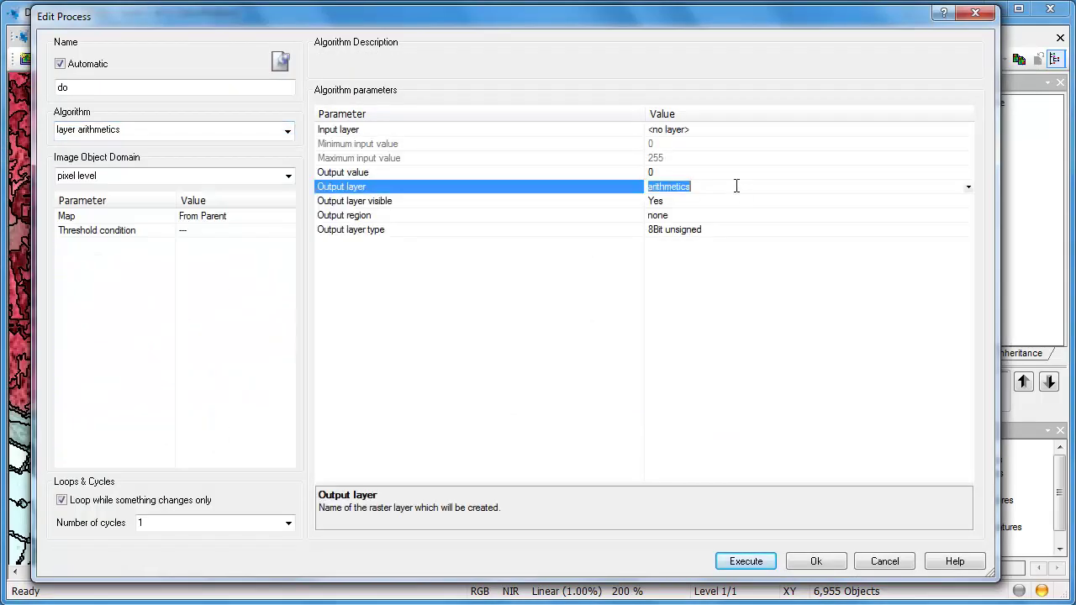
{"action": "type", "text": "nDSM"}
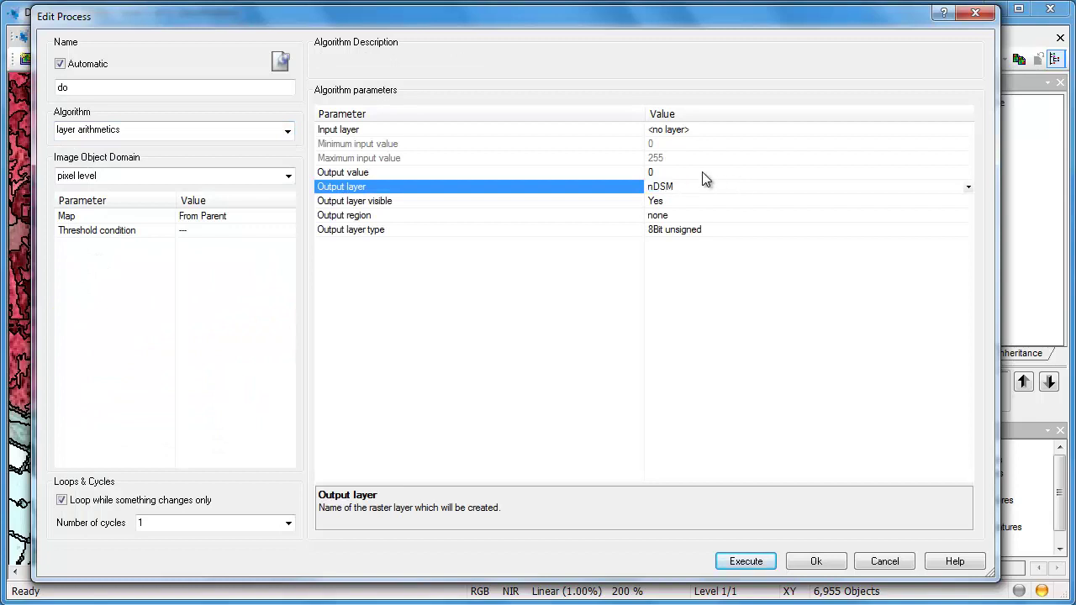
{"action": "left_click", "coordinate": [703, 172]}
{"action": "type", "text": "\"DSM-DEM"}
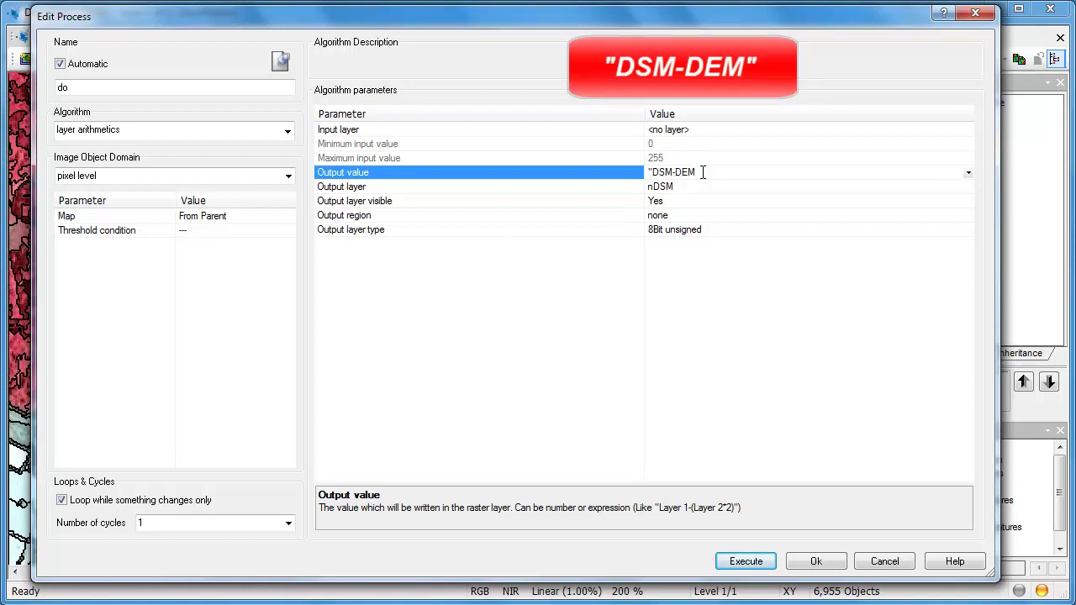
- Set the output layer type to 32Bit float and execute the nDSM calculation
{"action": "left_click", "coordinate": [757, 233]}
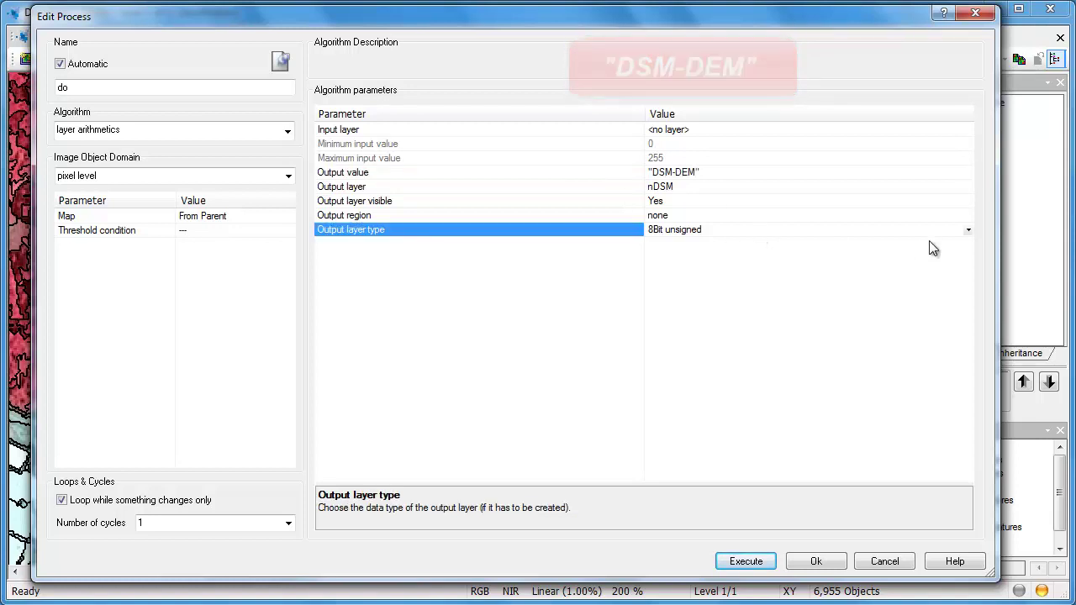
{"action": "left_click", "coordinate": [968, 230]}
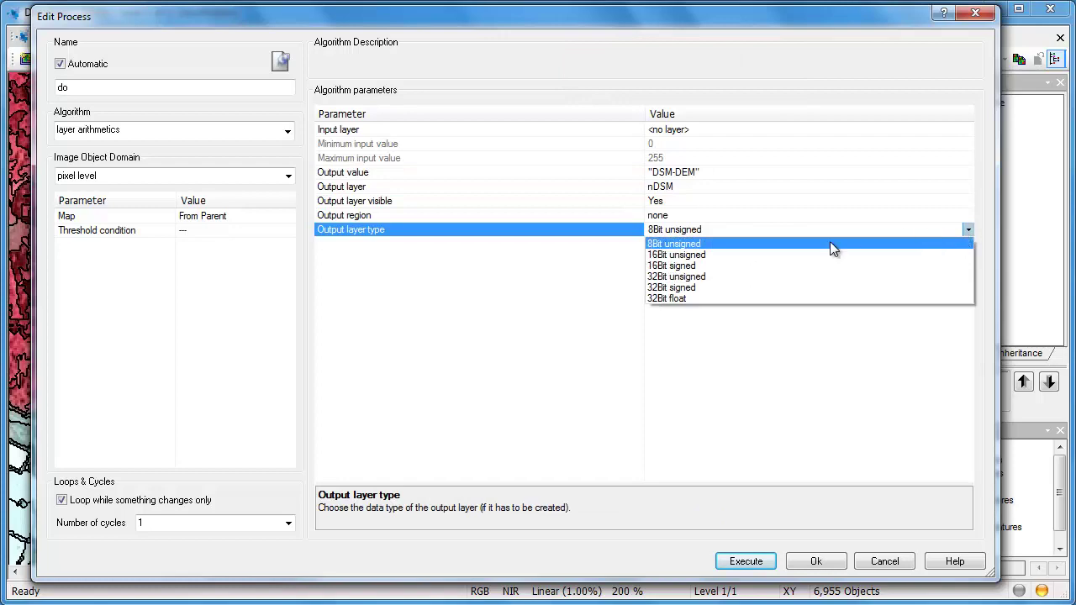
{"action": "left_click", "coordinate": [744, 298]}
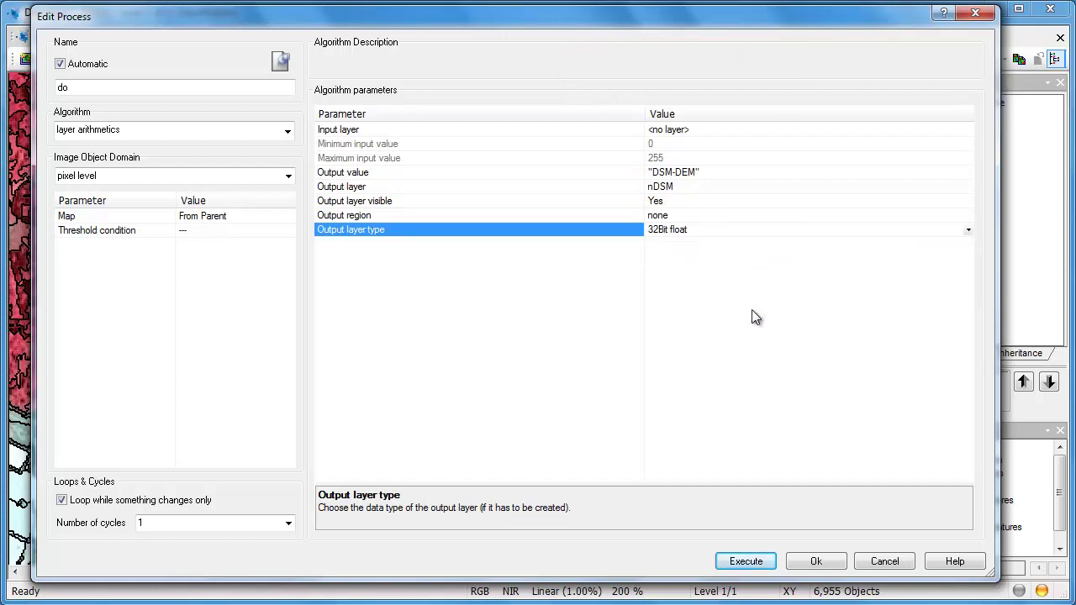
{"action": "left_click", "coordinate": [745, 561]}
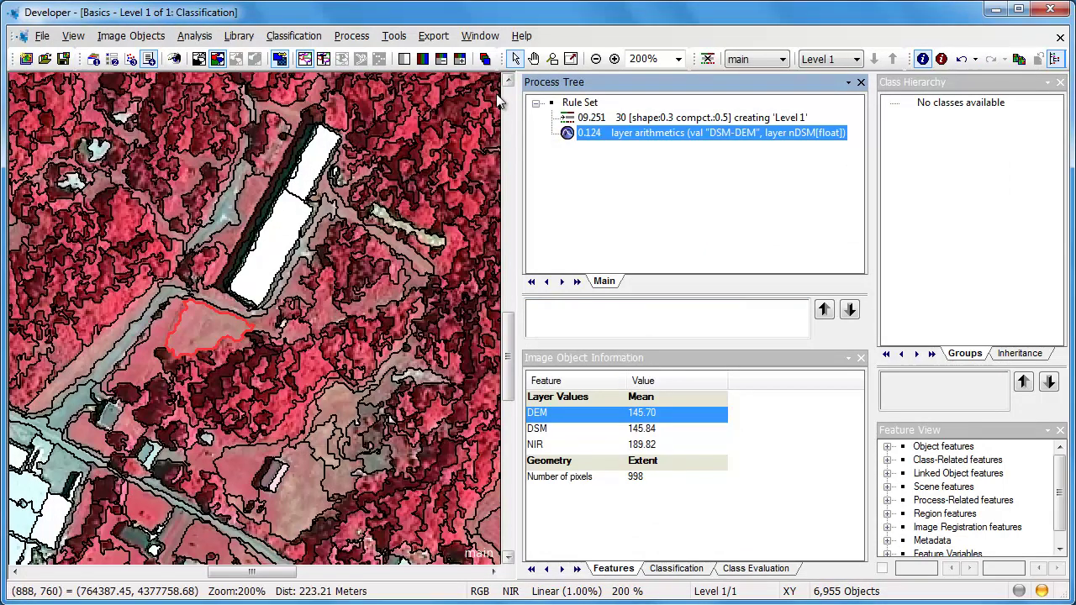
{"action": "left_click", "coordinate": [485, 59]}
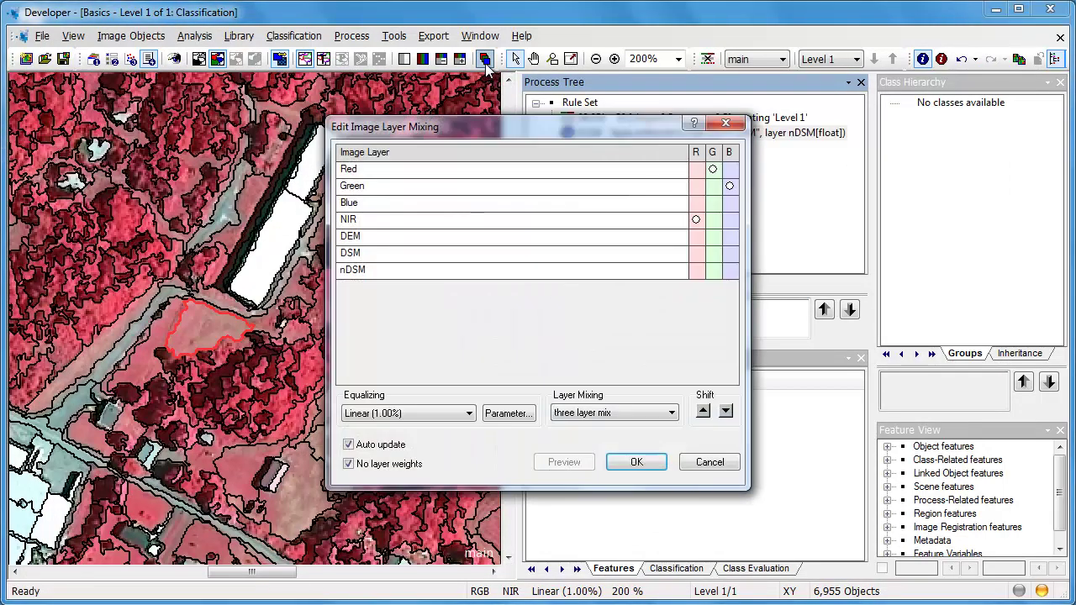
{"action": "left_click", "coordinate": [696, 219]}
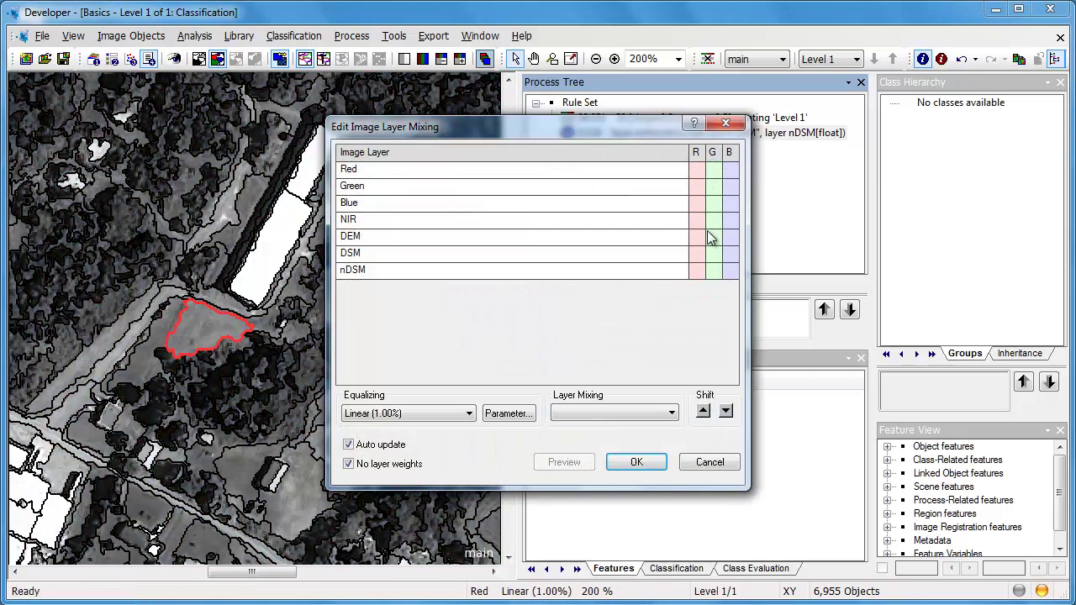
{"action": "left_click", "coordinate": [697, 270]}
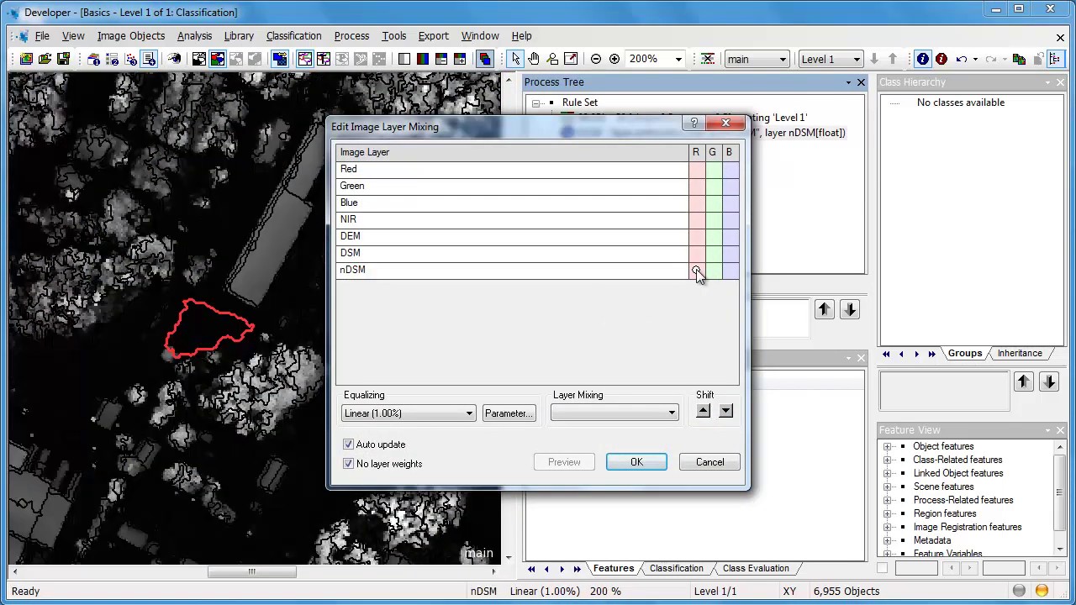
{"action": "left_click", "coordinate": [696, 270]}
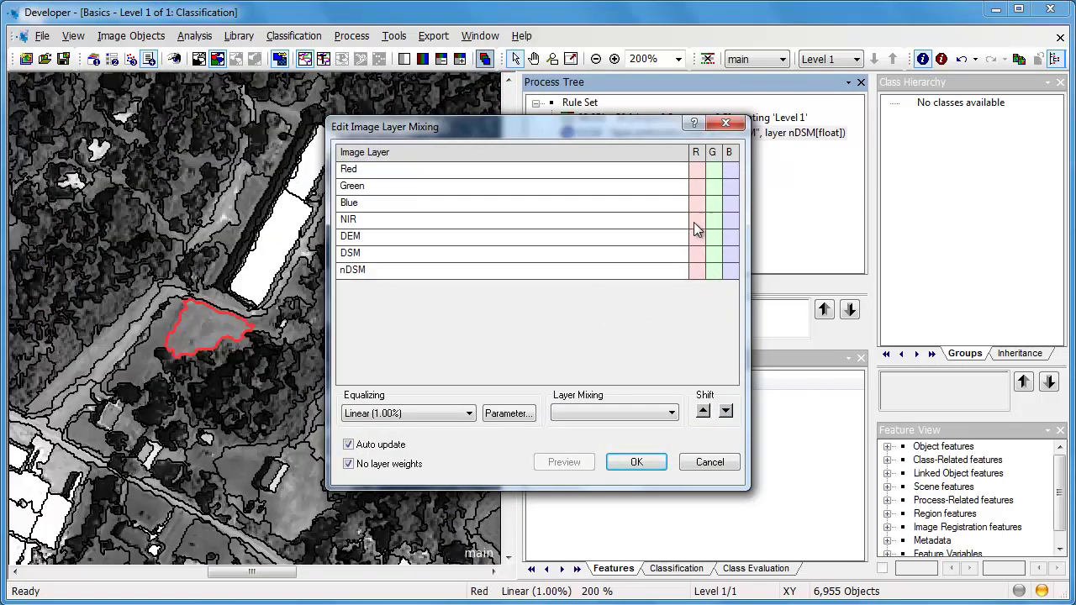
{"action": "left_click", "coordinate": [695, 221]}
{"action": "left_click", "coordinate": [713, 169]}
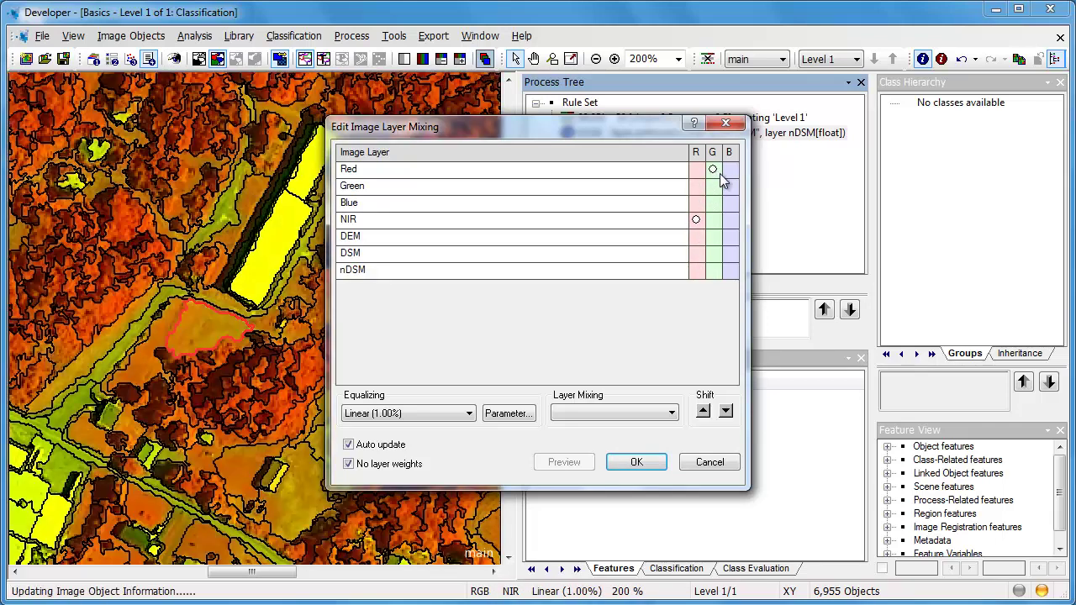
{"action": "left_click", "coordinate": [728, 186]}
{"action": "left_click", "coordinate": [636, 461]}
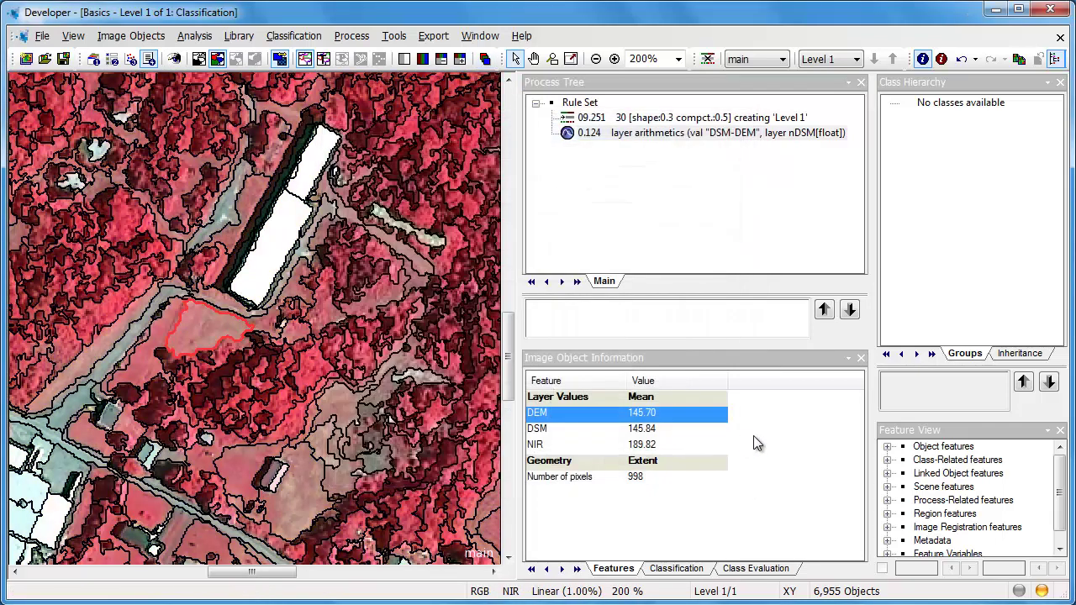
- Add Mean nDSM to the features listed in Image Object Information
{"action": "right_click", "coordinate": [763, 407]}
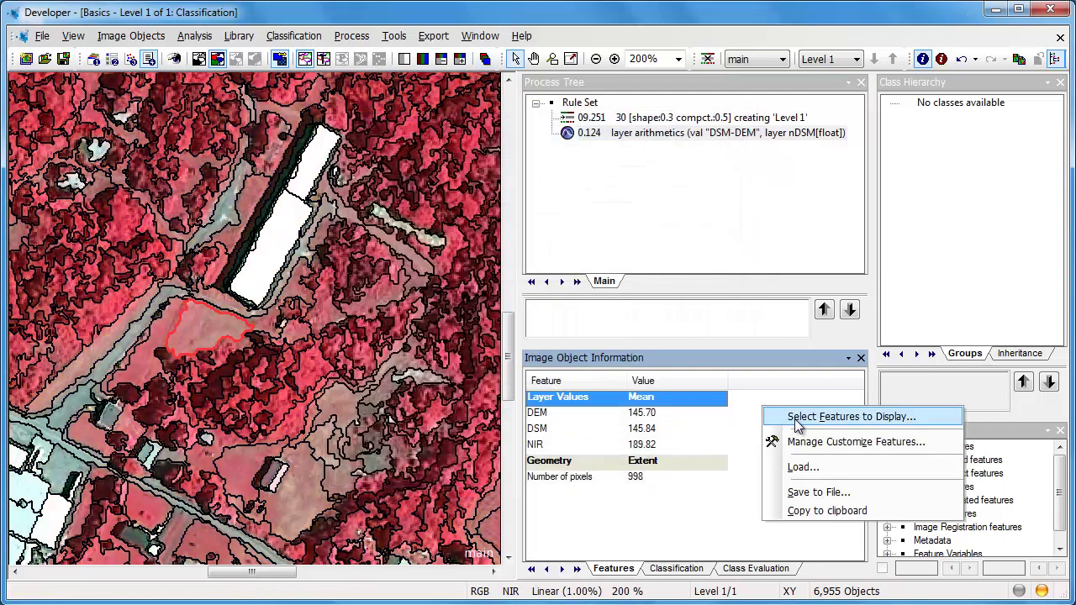
{"action": "left_click", "coordinate": [799, 419]}
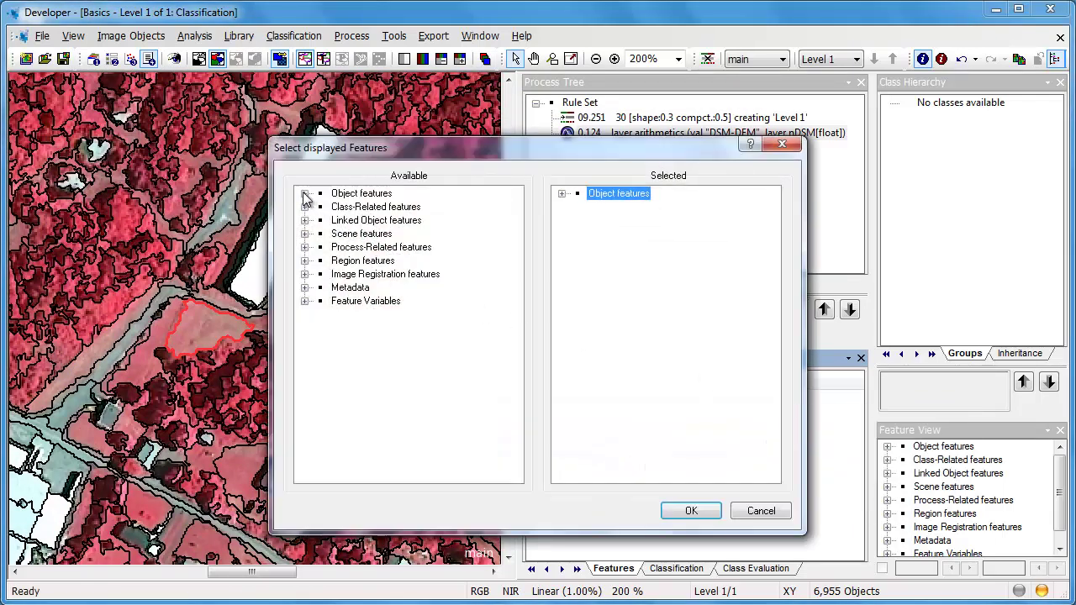
{"action": "left_click", "coordinate": [305, 198]}
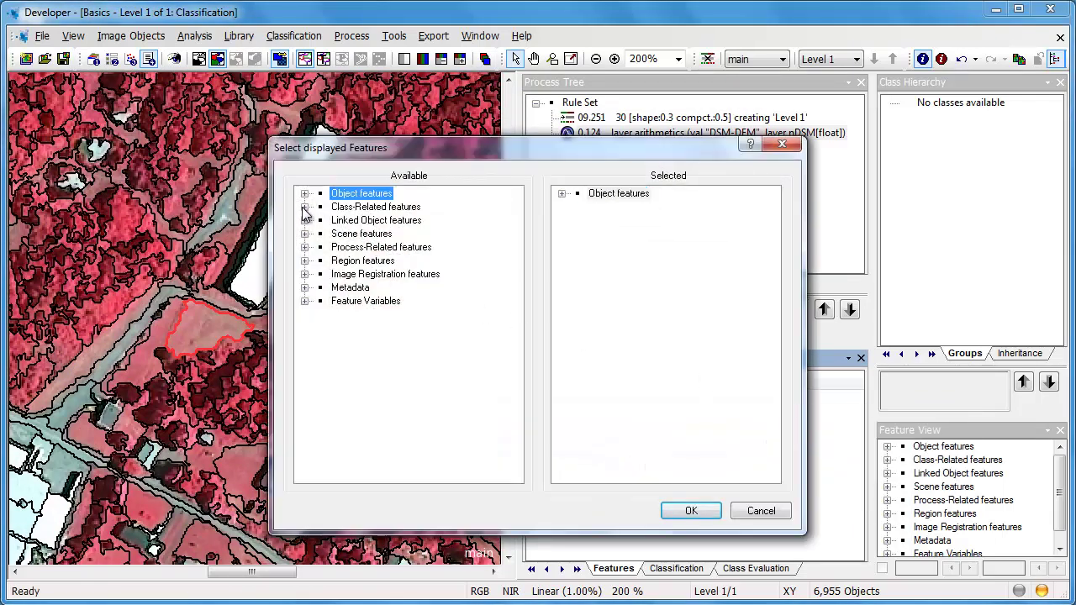
{"action": "left_click", "coordinate": [304, 193]}
{"action": "left_click", "coordinate": [320, 234]}
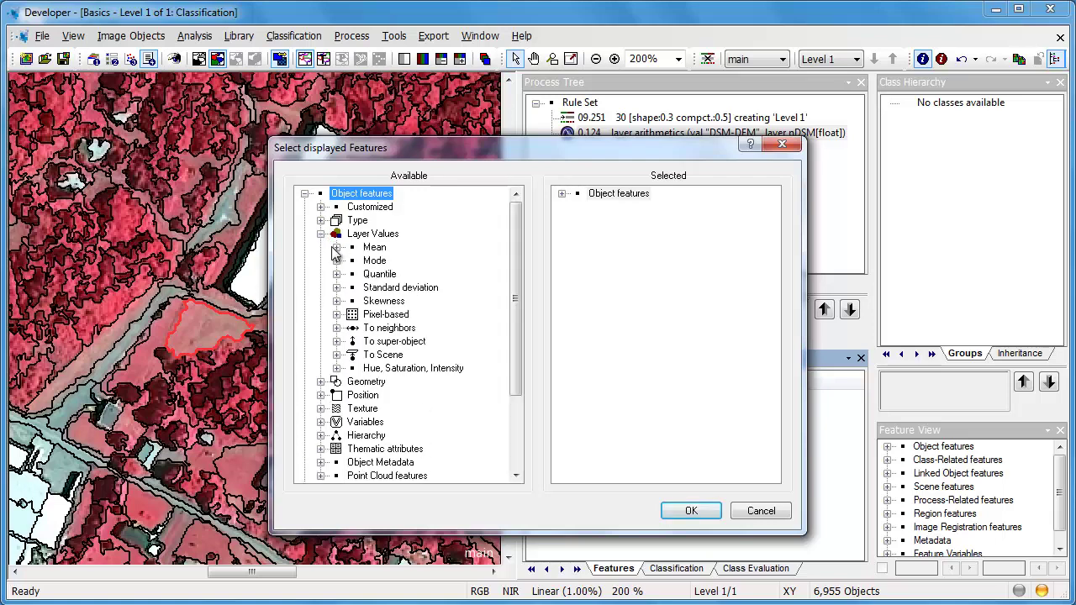
{"action": "left_click", "coordinate": [336, 247]}
{"action": "double_click", "coordinate": [394, 330]}
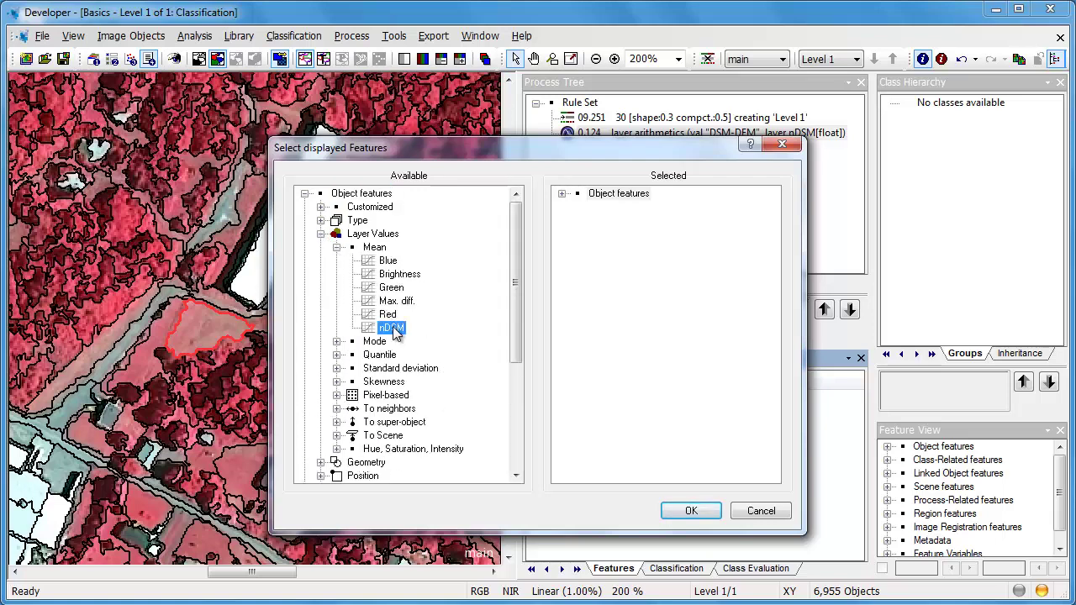
{"action": "left_click", "coordinate": [690, 510]}
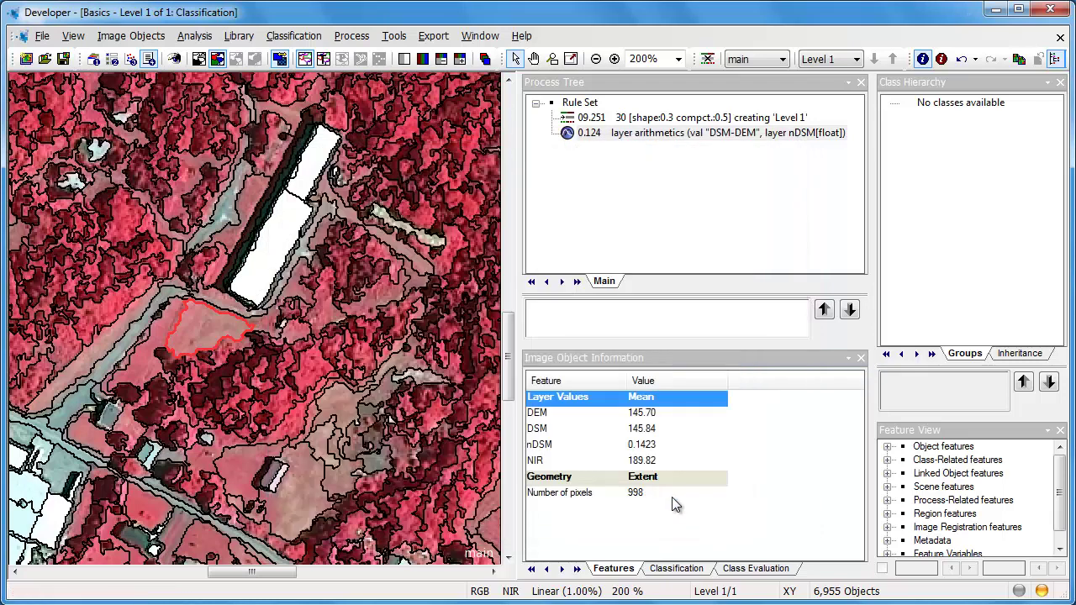
- Compare mean nDSM values of the building, road, tree, field and small objects
{"action": "left_click", "coordinate": [278, 260]}
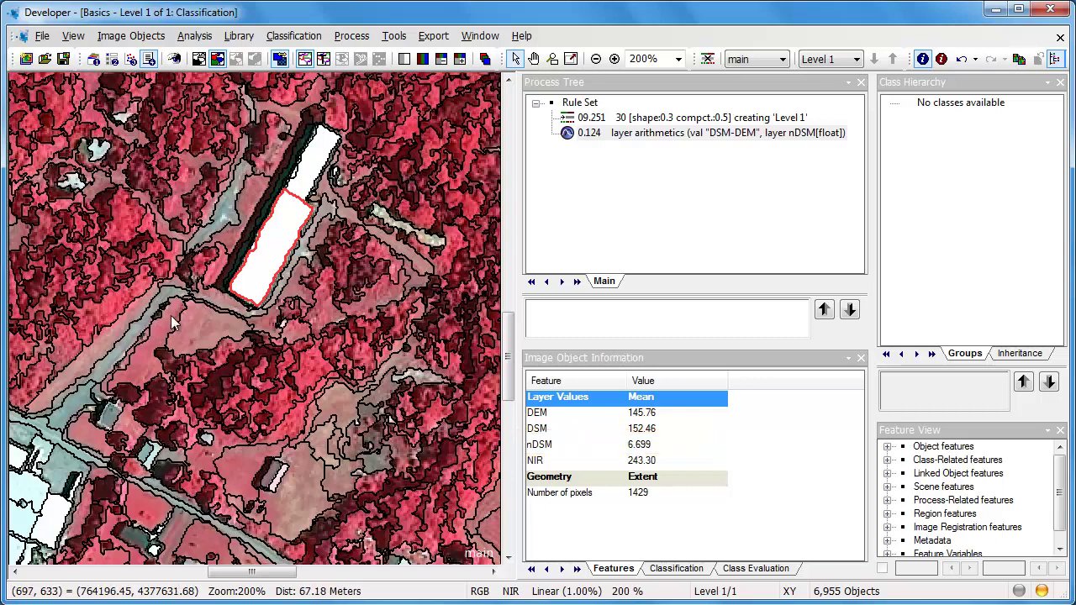
{"action": "left_click", "coordinate": [128, 343]}
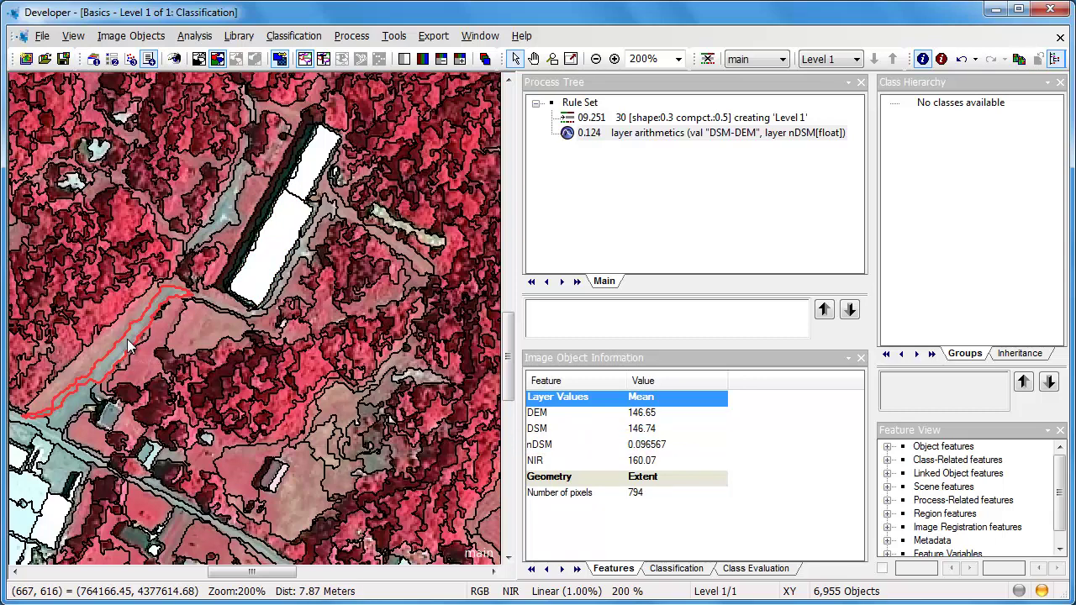
{"action": "left_click", "coordinate": [306, 369]}
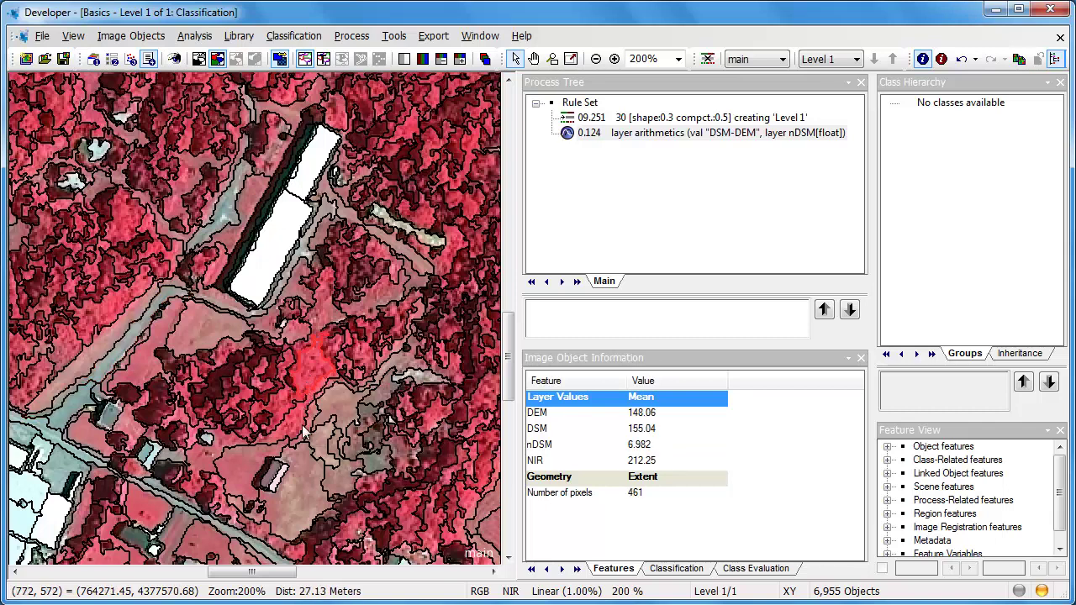
{"action": "left_click", "coordinate": [308, 461]}
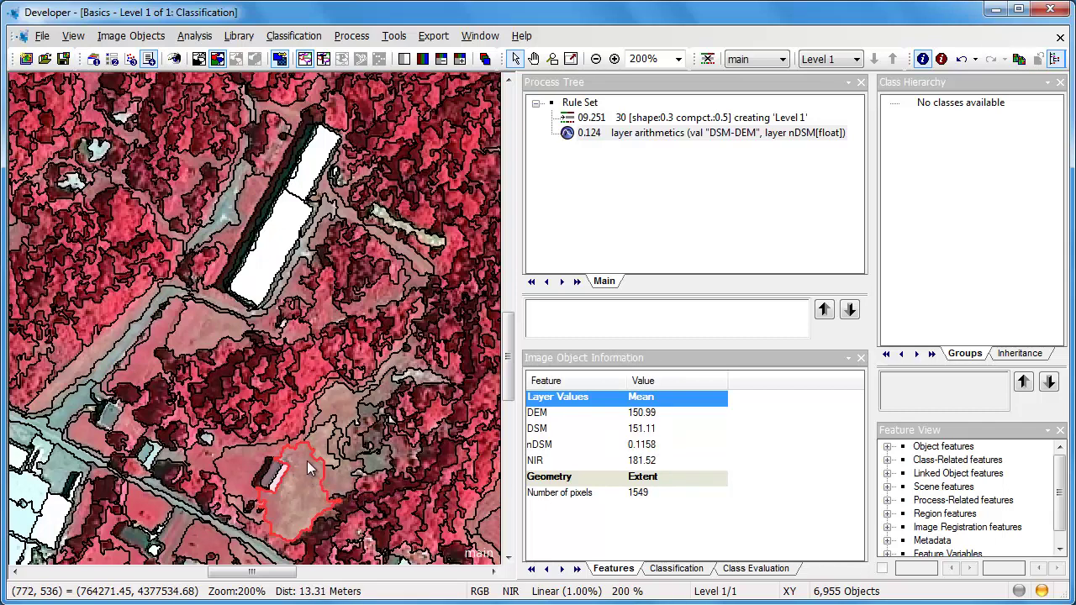
{"action": "left_click", "coordinate": [332, 317]}
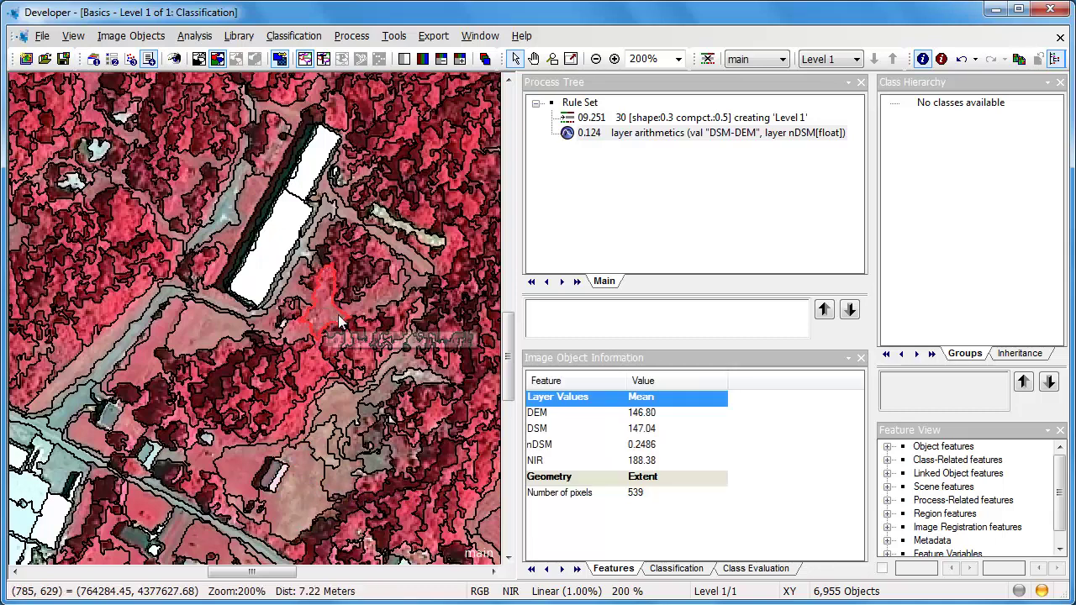
{"action": "left_click", "coordinate": [444, 253]}
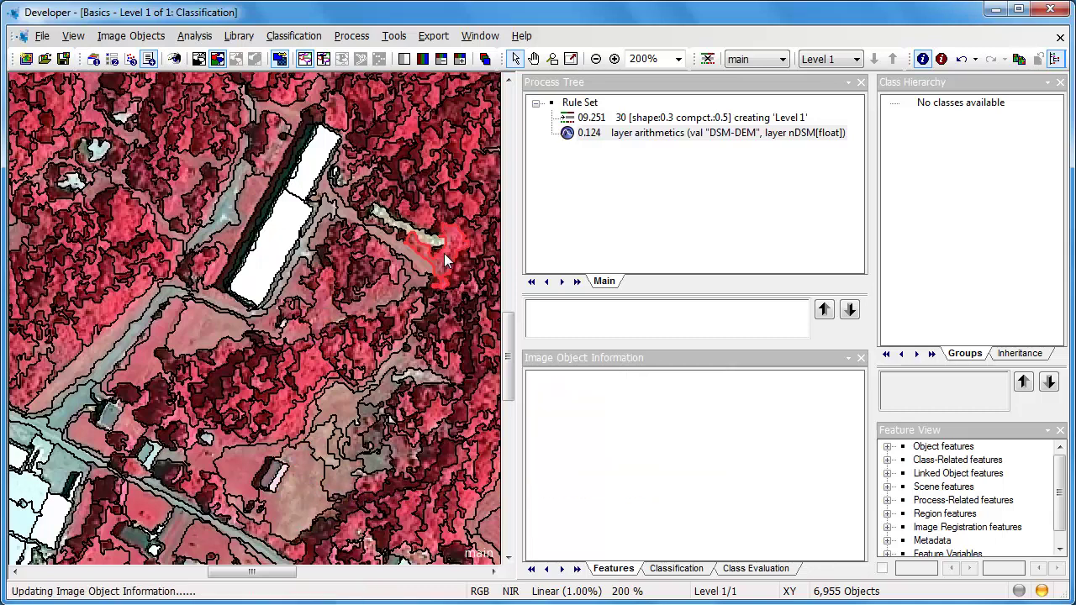
{"action": "left_click", "coordinate": [225, 529]}
{"action": "left_click", "coordinate": [393, 35]}
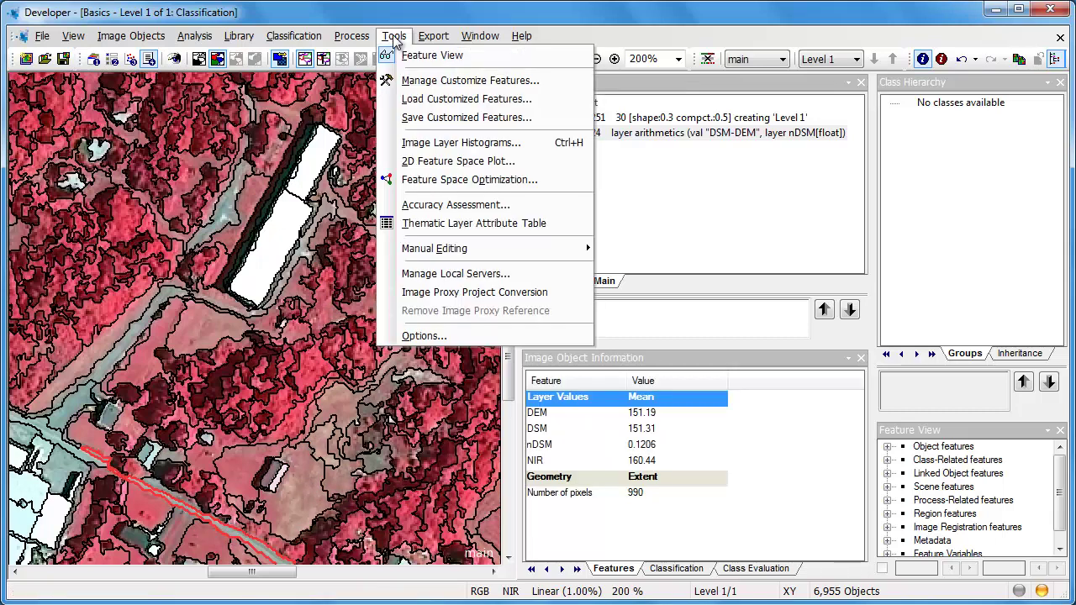
- Create a customized feature named NDVI with numerator ([Mean NIR]-[Mean Red])
{"action": "left_click", "coordinate": [422, 82]}
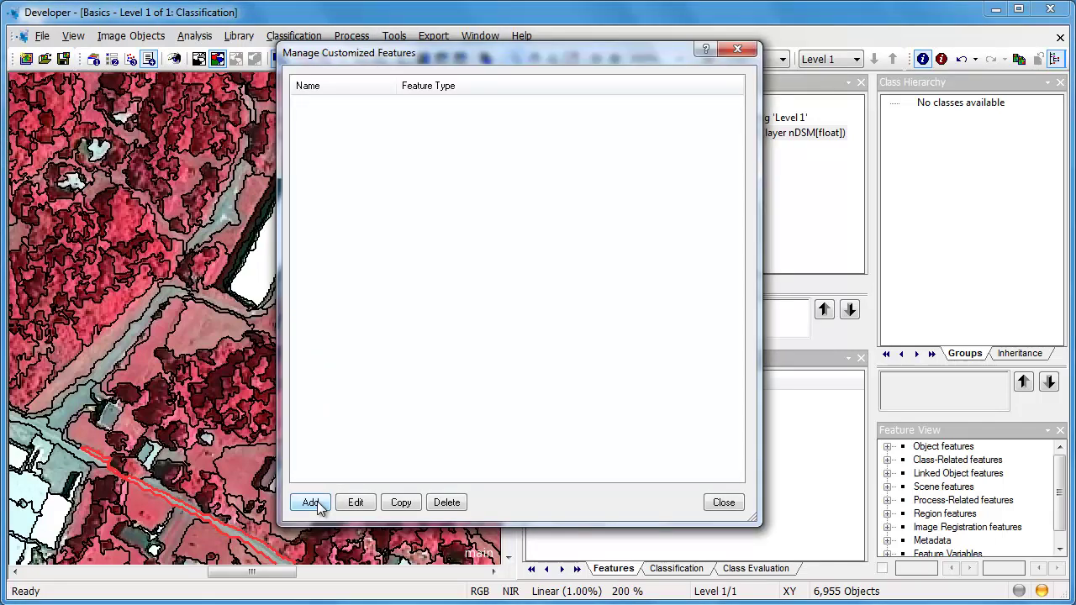
{"action": "left_click", "coordinate": [317, 501]}
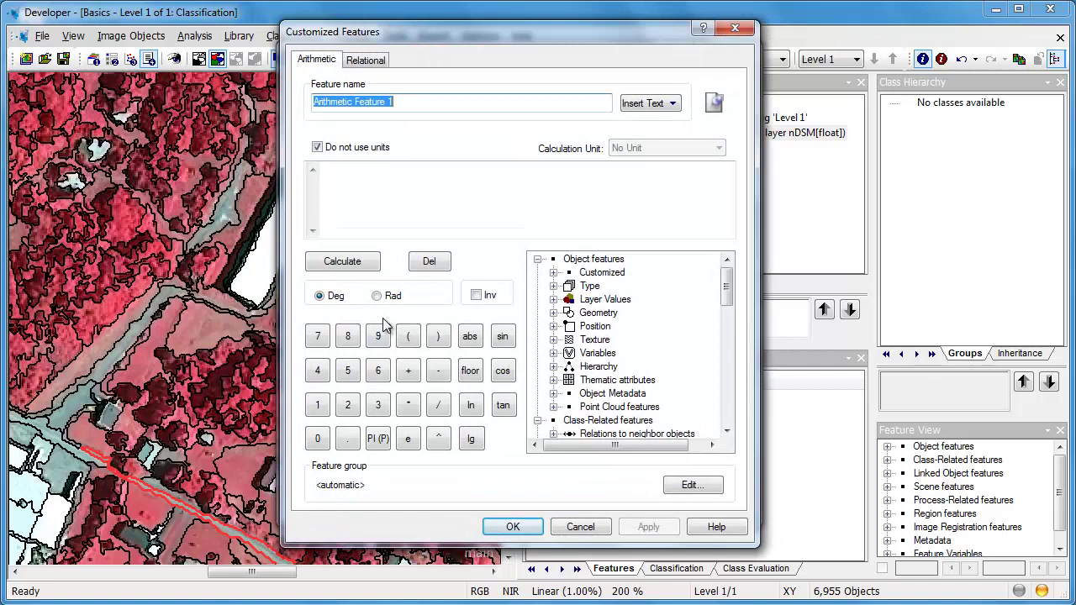
{"action": "type", "text": "NDVI"}
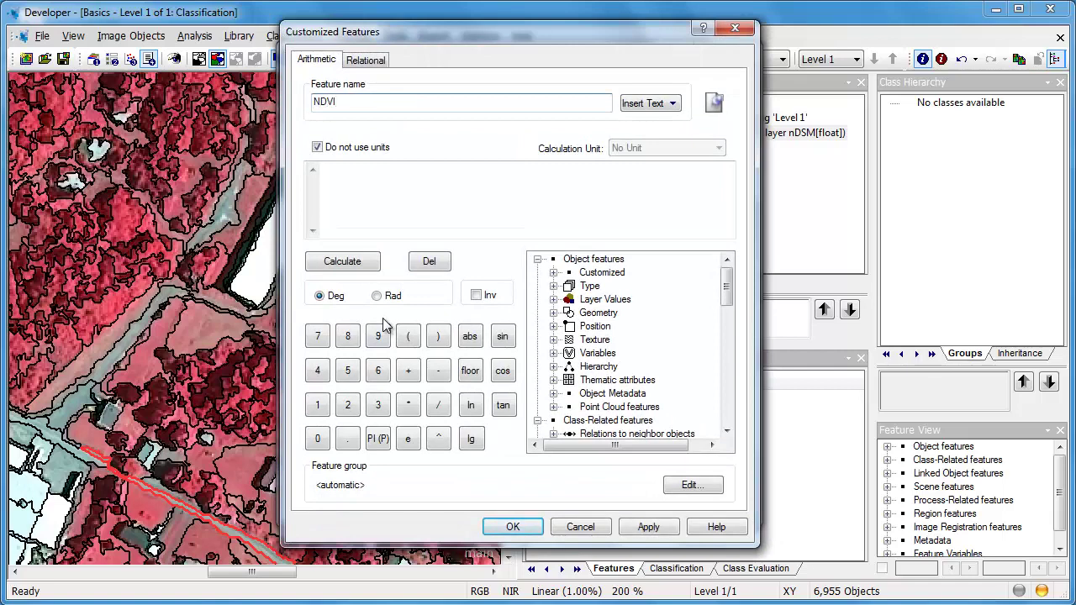
{"action": "left_click", "coordinate": [378, 188]}
{"action": "left_click", "coordinate": [410, 336]}
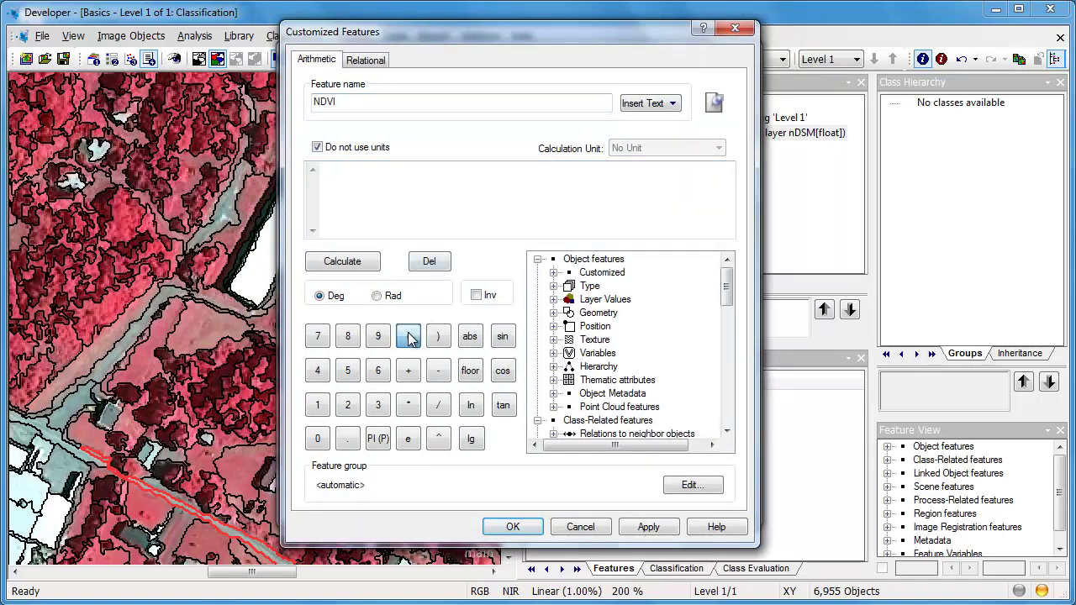
{"action": "left_click", "coordinate": [554, 300]}
{"action": "left_click", "coordinate": [569, 299]}
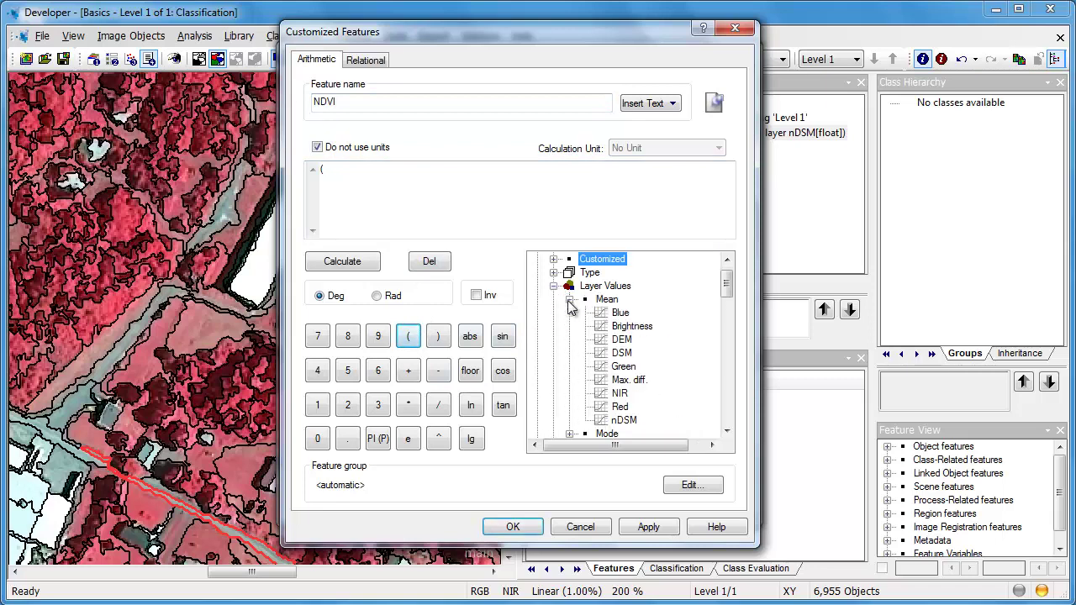
{"action": "double_click", "coordinate": [619, 393]}
{"action": "left_click", "coordinate": [445, 383]}
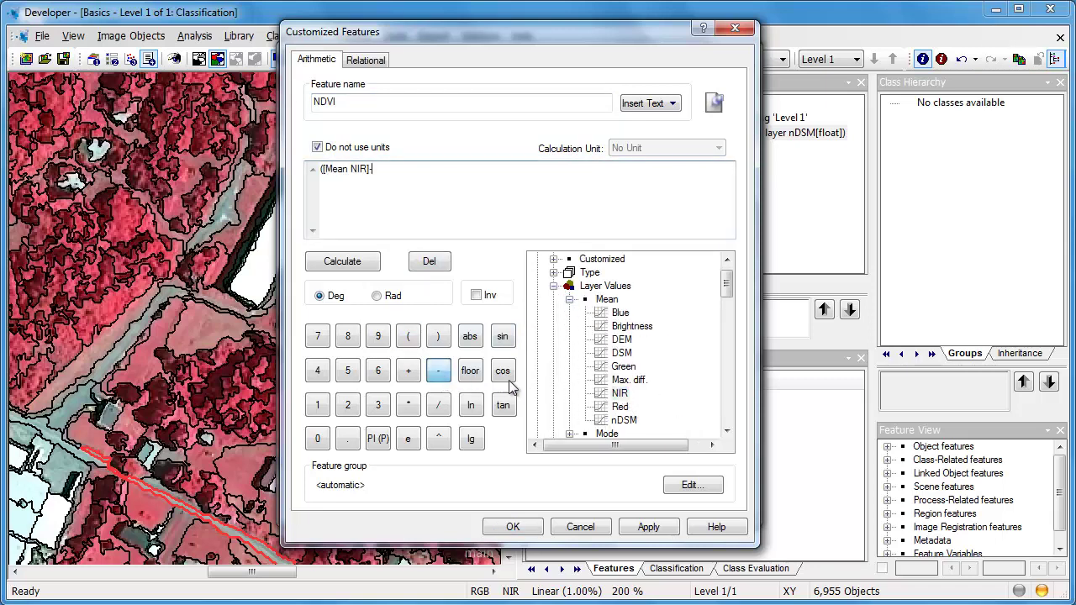
{"action": "double_click", "coordinate": [618, 407]}
{"action": "left_click", "coordinate": [438, 336]}
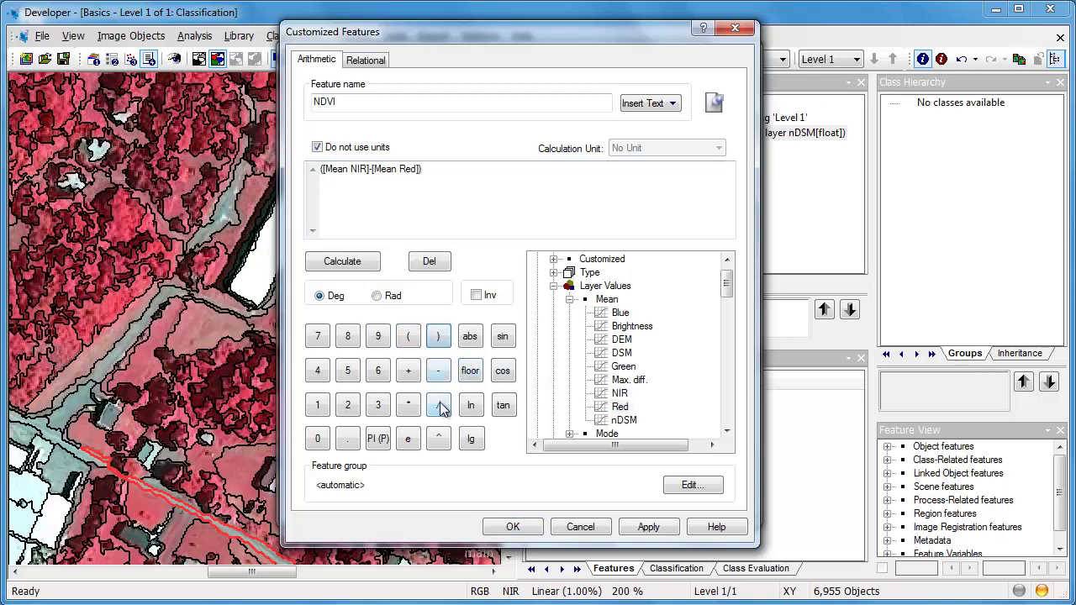
- Divide NDVI by ([Mean NIR]+[Mean Red]), save the feature and close the manager
{"action": "left_click", "coordinate": [441, 406]}
{"action": "left_click", "coordinate": [408, 337]}
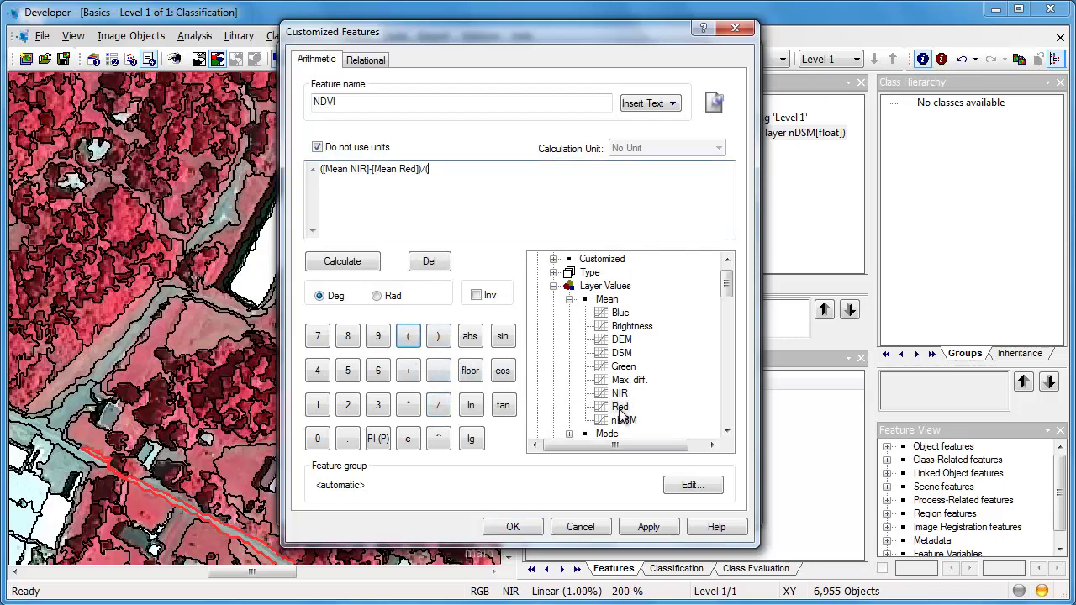
{"action": "double_click", "coordinate": [620, 393]}
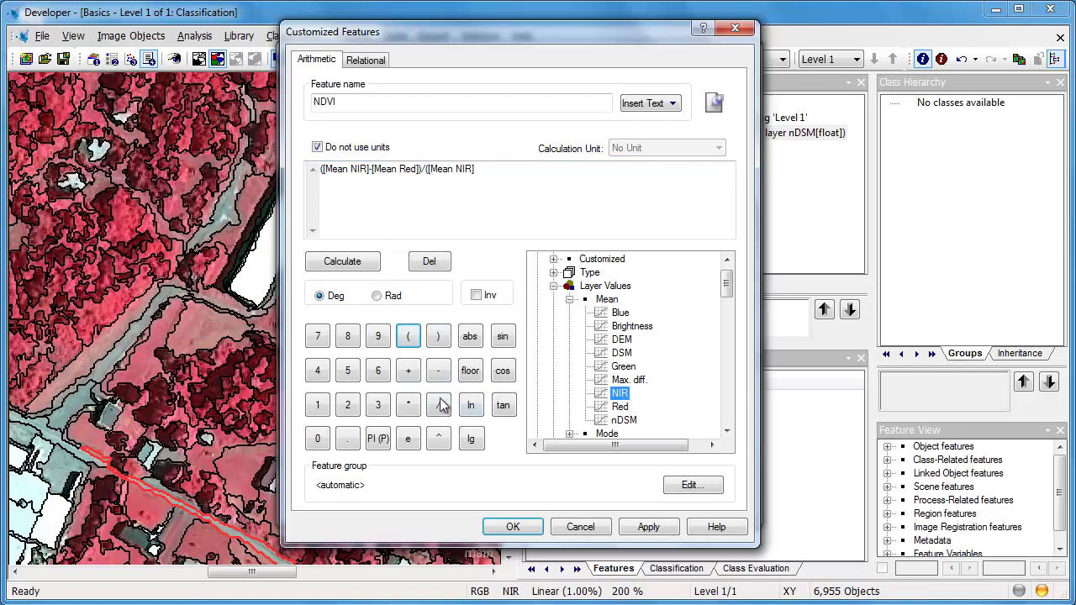
{"action": "left_click", "coordinate": [409, 371]}
{"action": "double_click", "coordinate": [620, 407]}
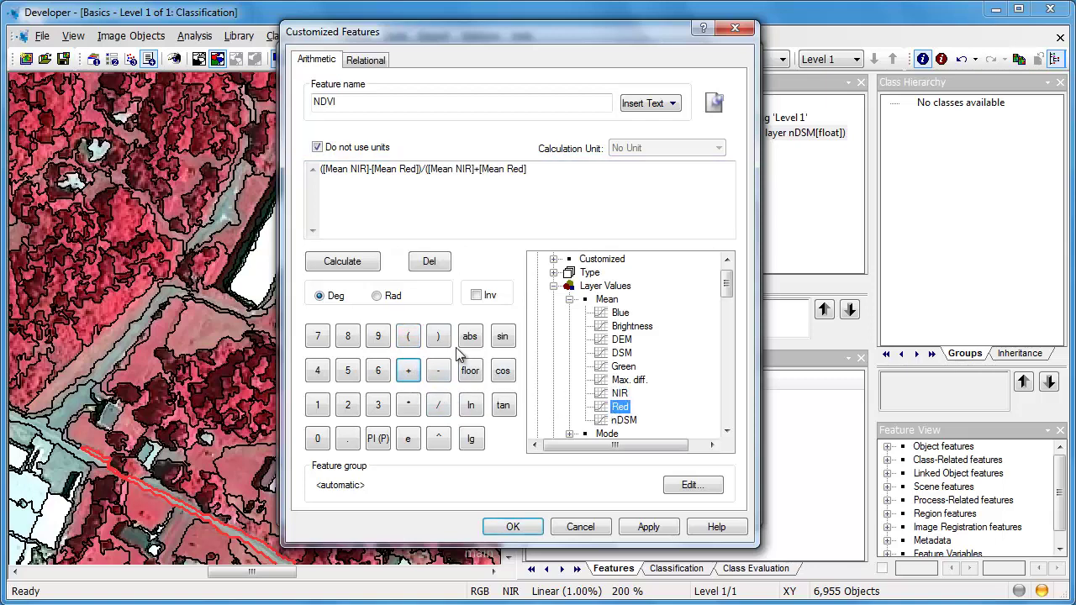
{"action": "left_click", "coordinate": [438, 337]}
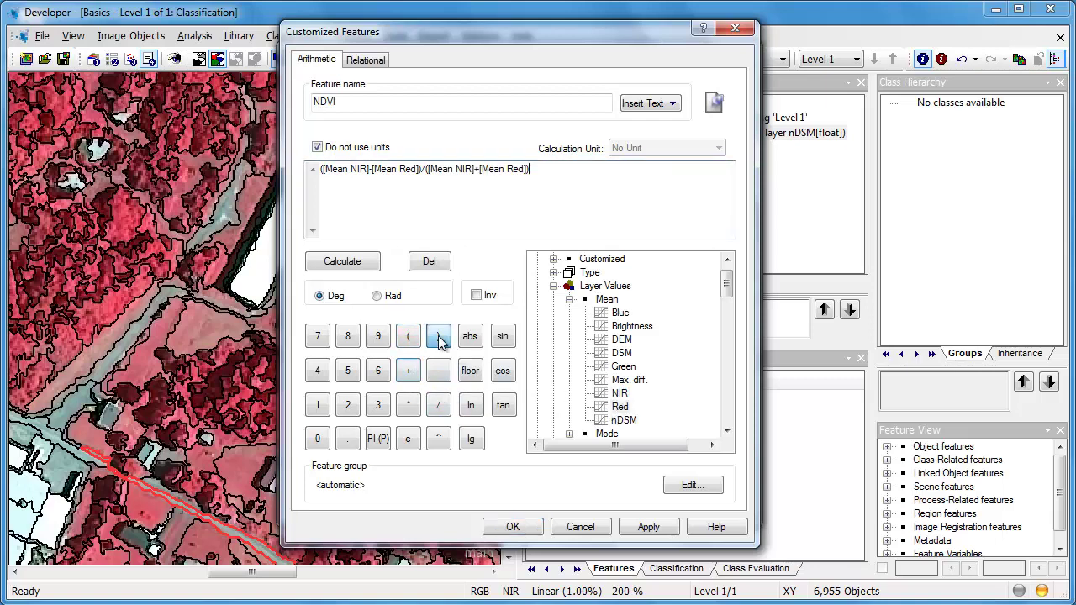
{"action": "left_click", "coordinate": [513, 527]}
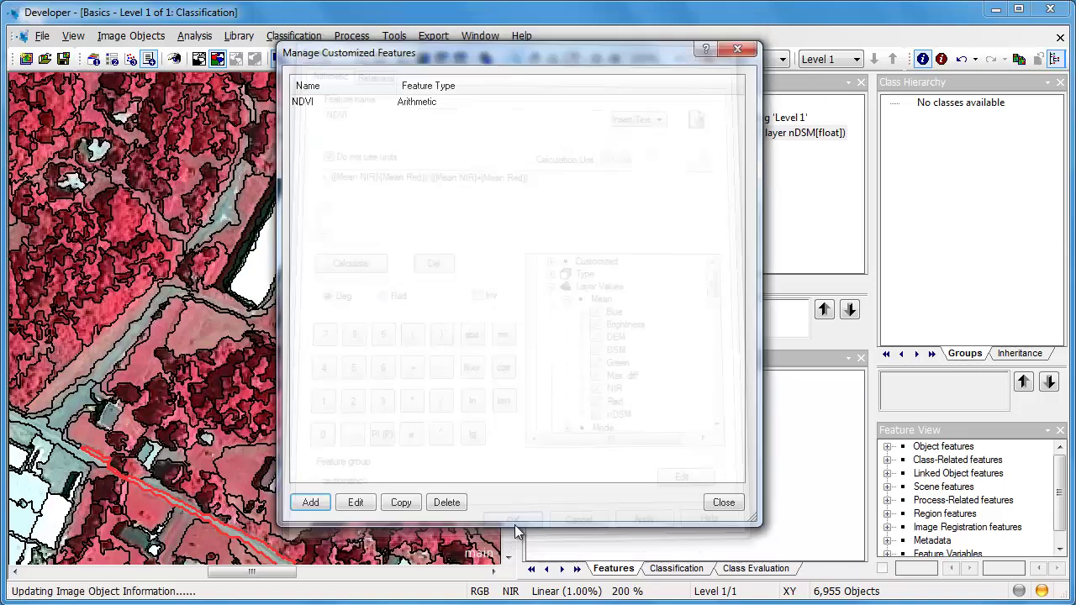
{"action": "left_click", "coordinate": [721, 503]}
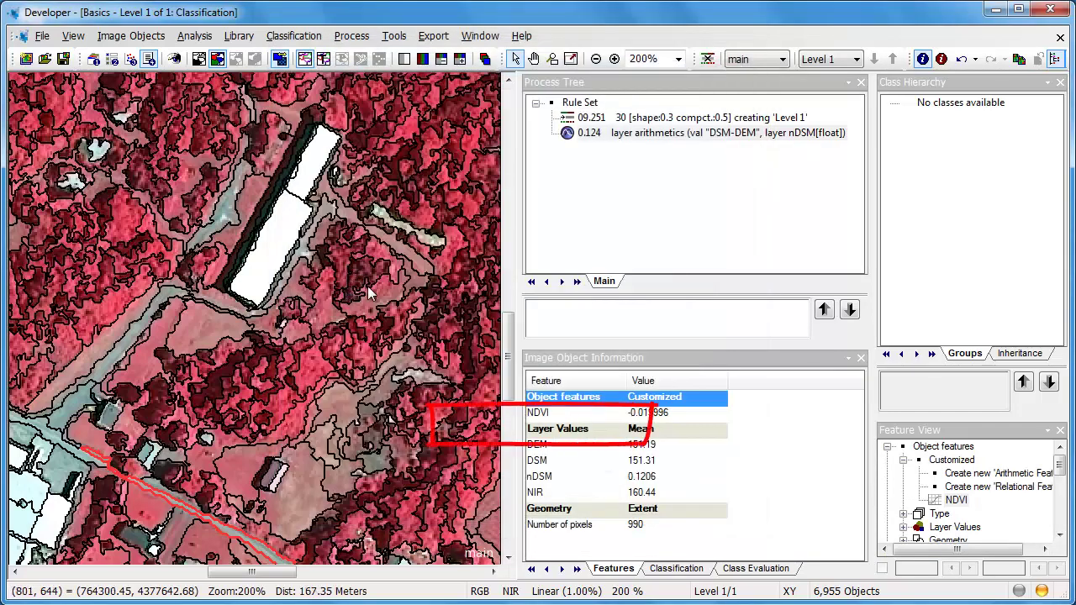
- Compare NDVI of vegetation, white building, road and tree objects, from -0.017057 to 0.4291
{"action": "left_click", "coordinate": [368, 274]}
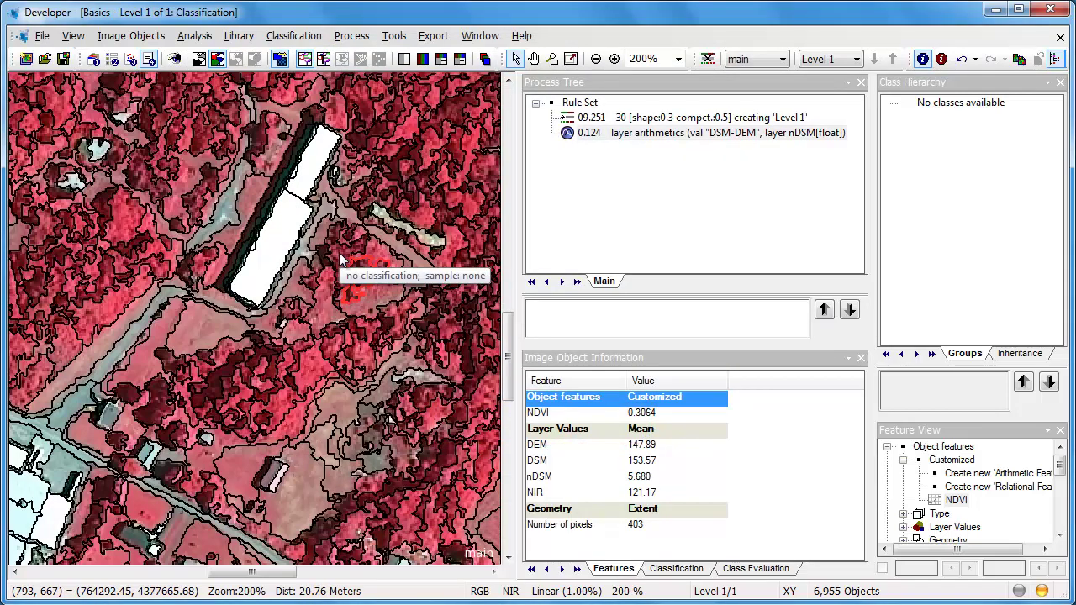
{"action": "left_click", "coordinate": [339, 253]}
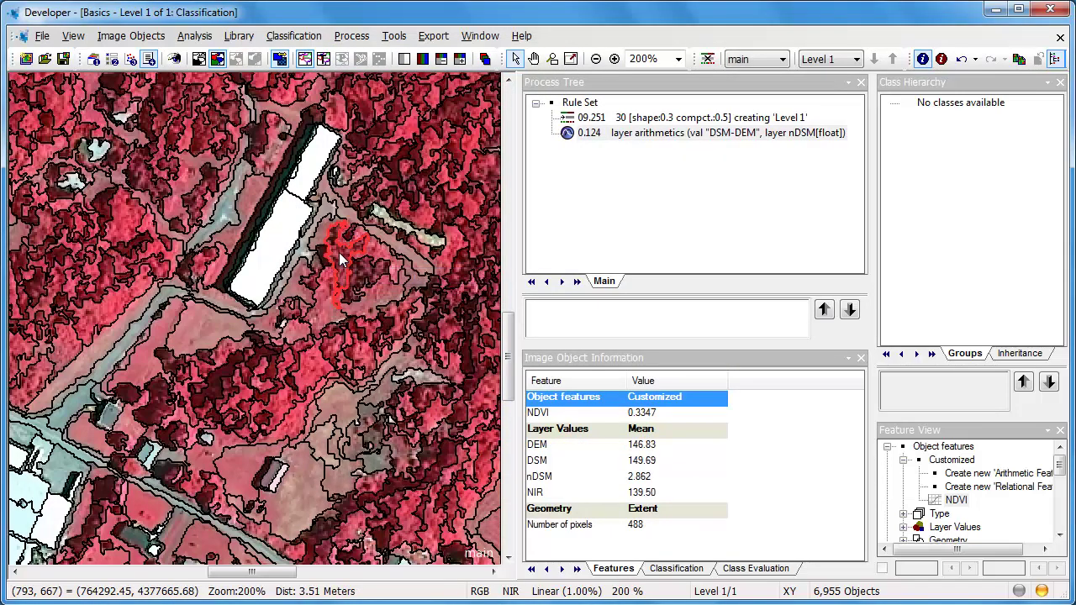
{"action": "left_click", "coordinate": [275, 257]}
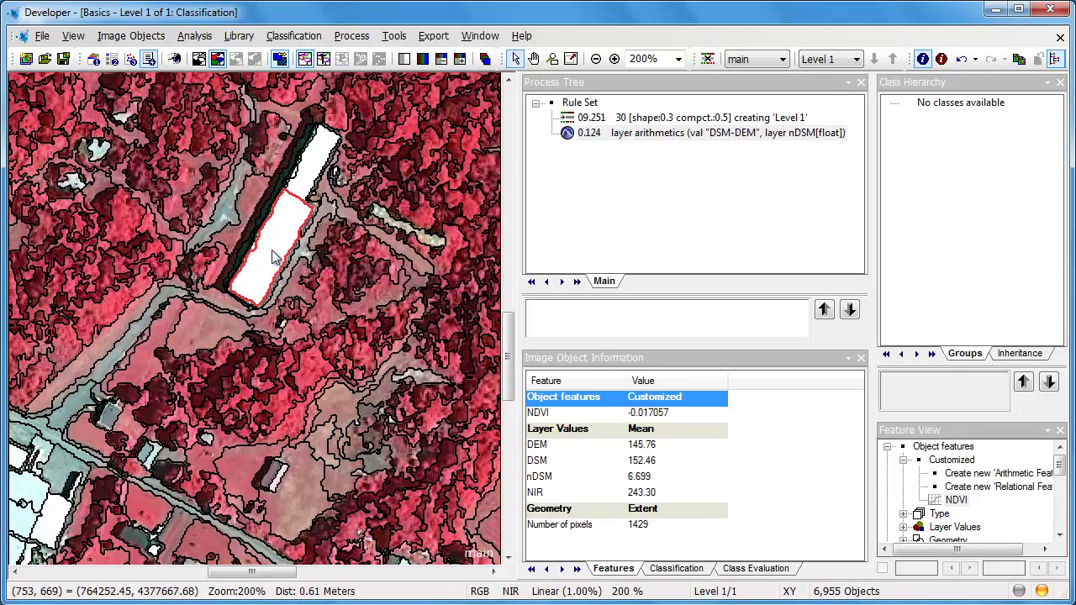
{"action": "left_click", "coordinate": [171, 304]}
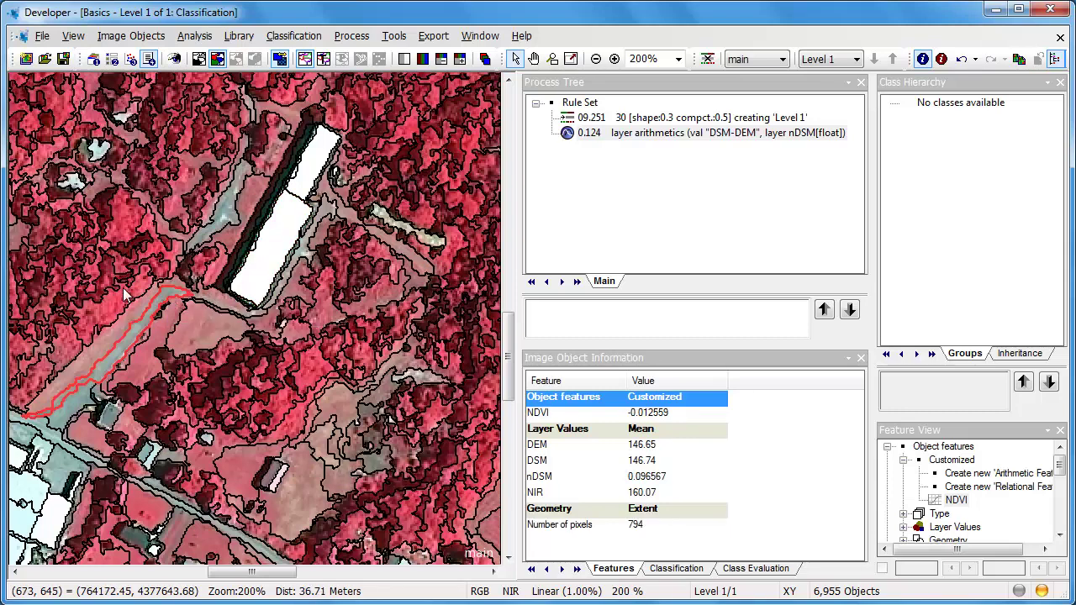
{"action": "left_click", "coordinate": [102, 275]}
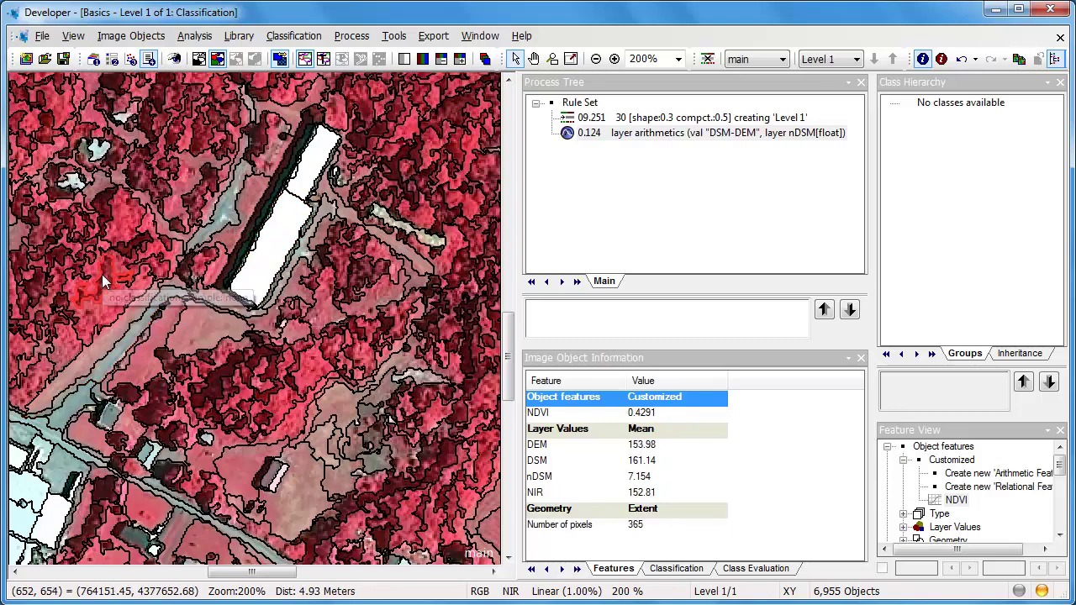
{"action": "left_click", "coordinate": [121, 223]}
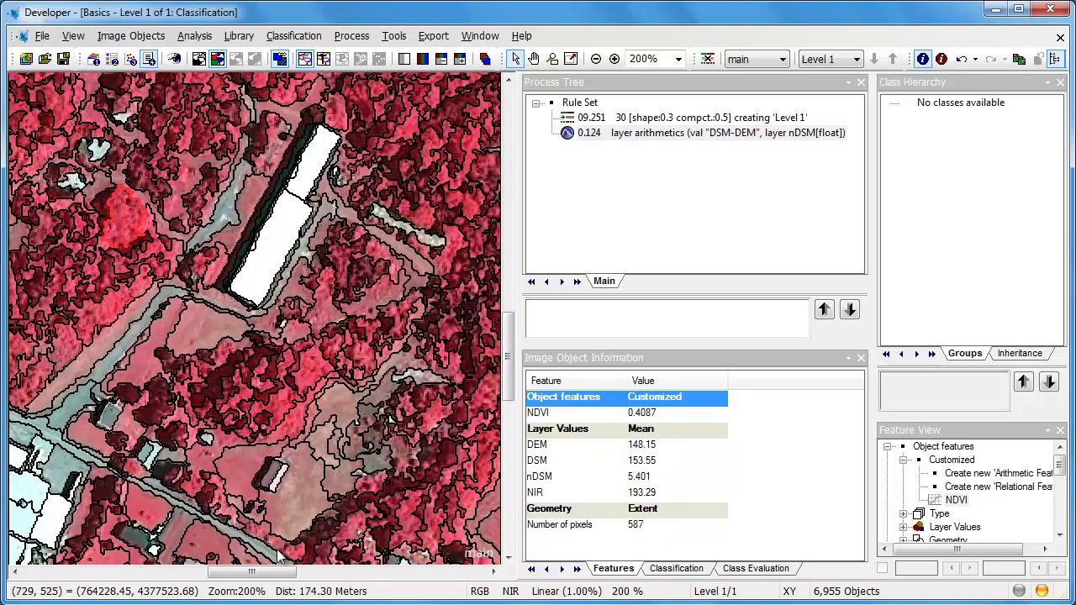
{"action": "right_click", "coordinate": [580, 102]}
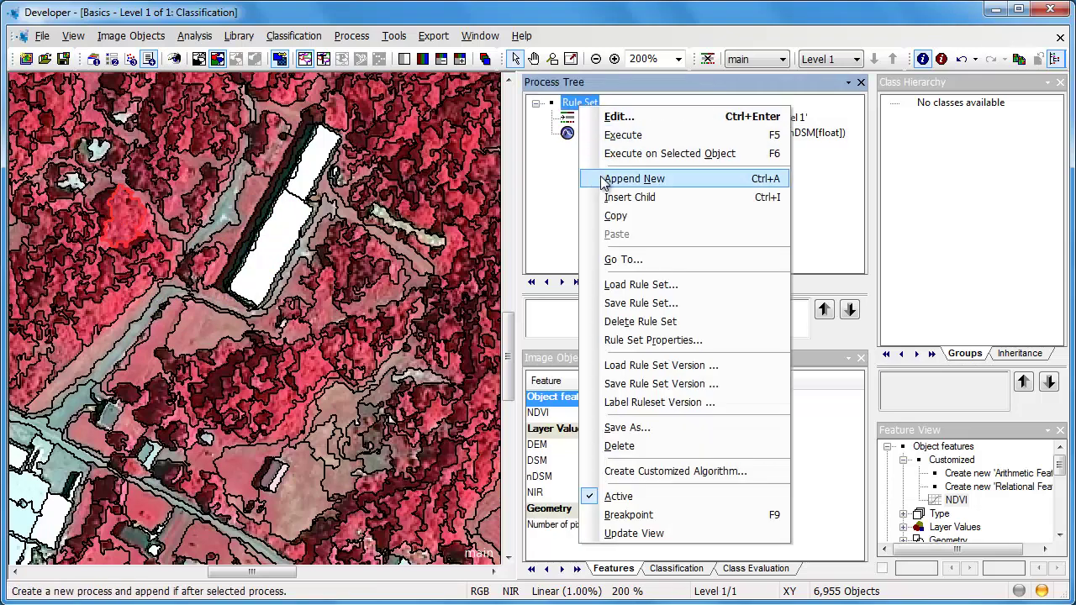
- Insert a child process that runs delete image object level on Level 1
{"action": "left_click", "coordinate": [618, 198]}
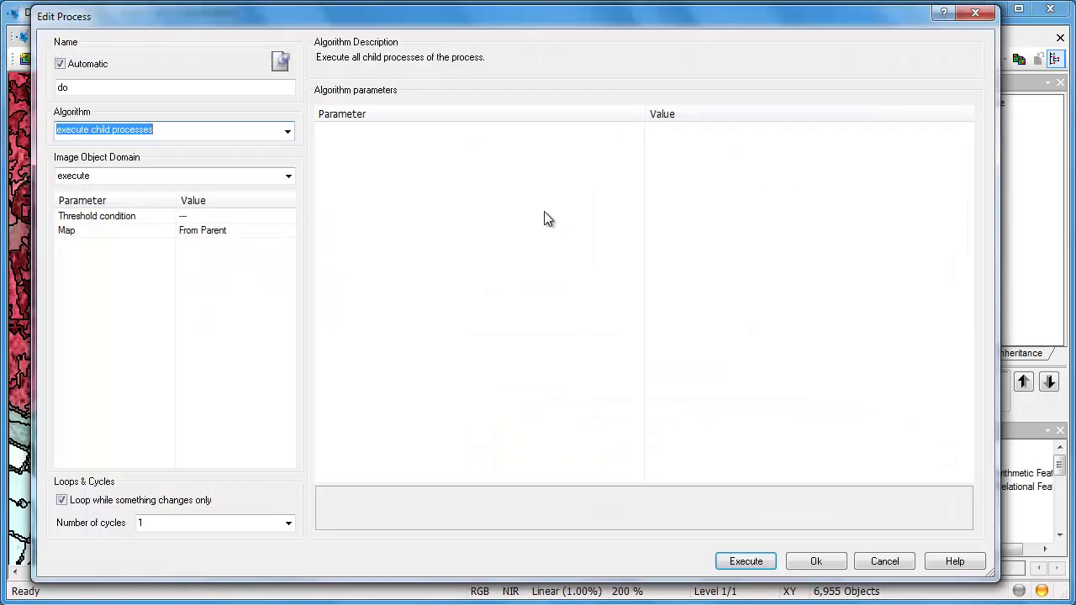
{"action": "left_click", "coordinate": [284, 134]}
{"action": "scroll", "coordinate": [127, 278], "scroll_direction": "down", "scroll_amount": 15}
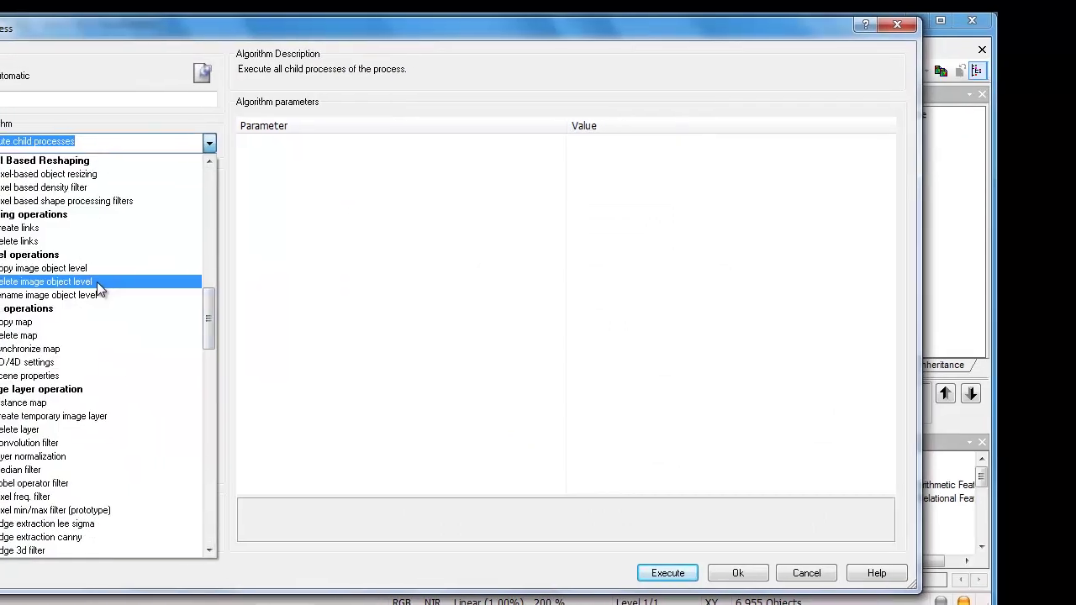
{"action": "left_click", "coordinate": [135, 277]}
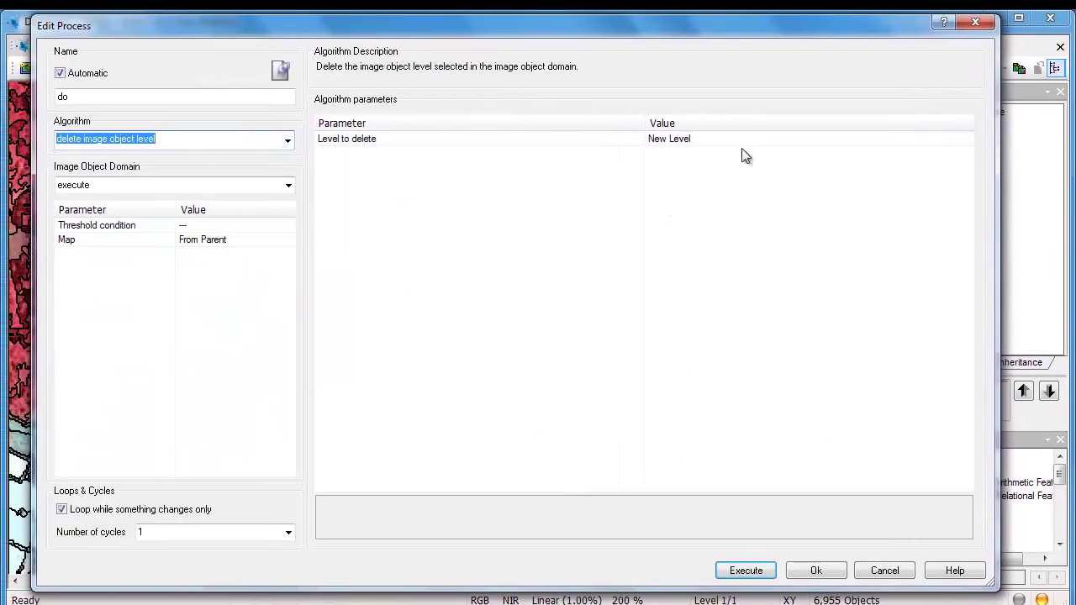
{"action": "left_click", "coordinate": [745, 139]}
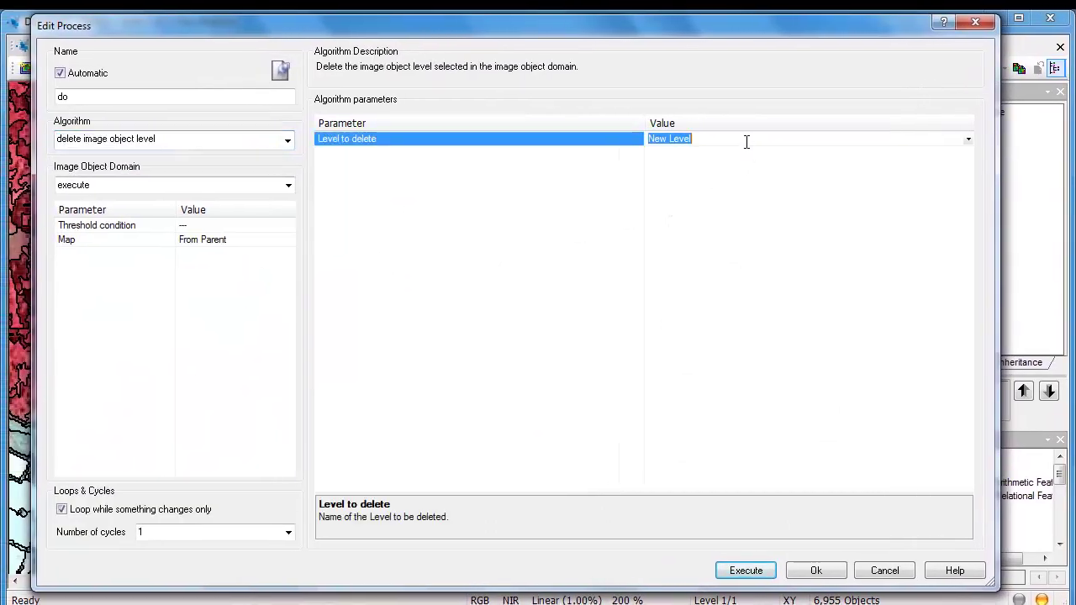
{"action": "left_click", "coordinate": [968, 140]}
{"action": "left_click", "coordinate": [837, 165]}
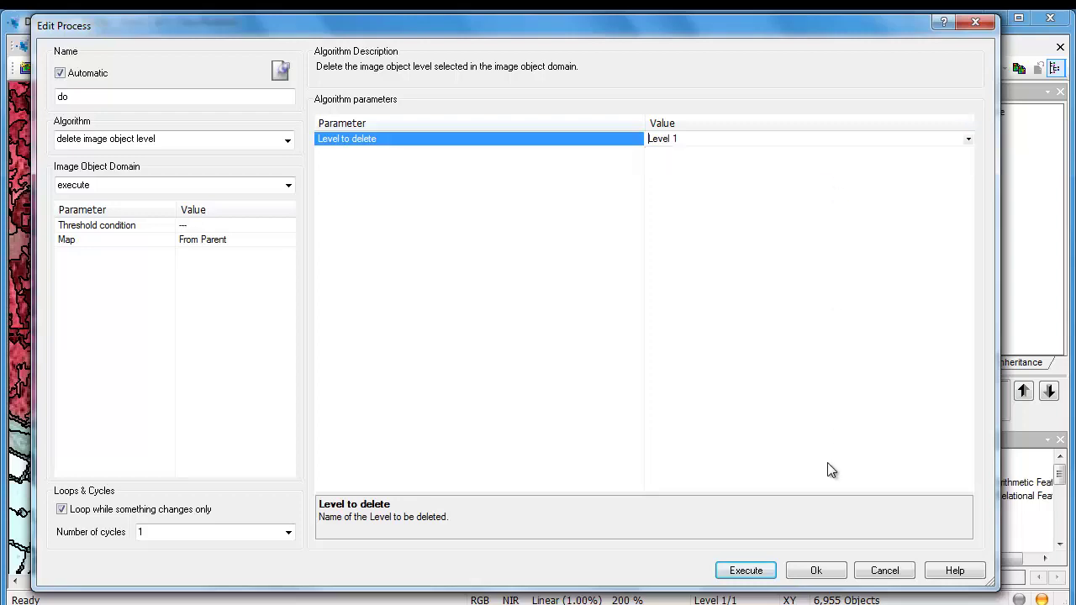
{"action": "left_click", "coordinate": [817, 570]}
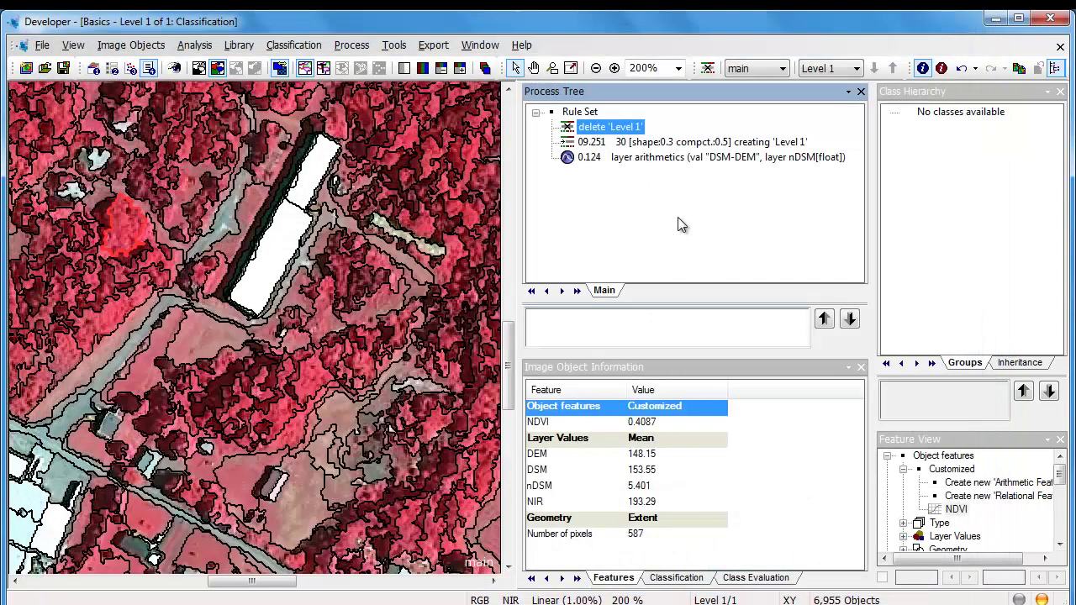
- Execute the delete Level 1 process, then rerun the segmentation to rebuild Level 1
{"action": "right_click", "coordinate": [586, 137]}
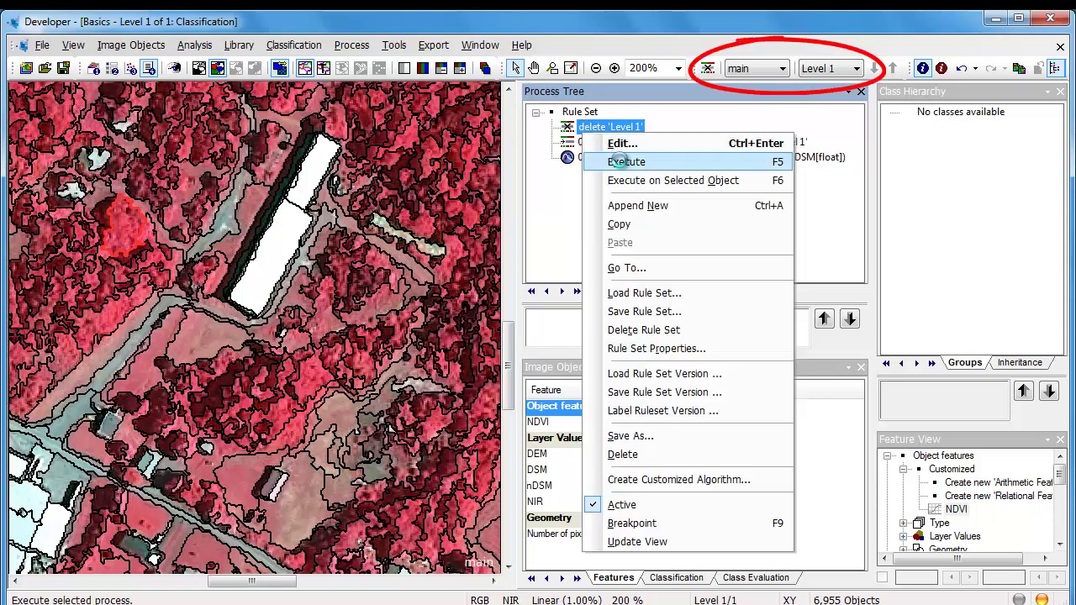
{"action": "left_click", "coordinate": [618, 160]}
{"action": "right_click", "coordinate": [599, 148]}
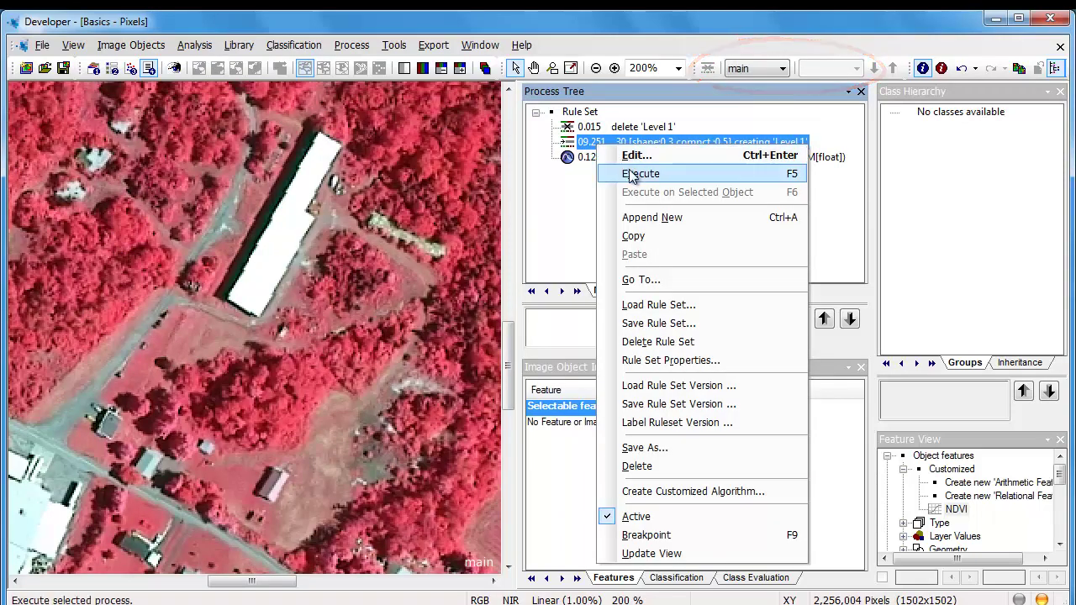
{"action": "left_click", "coordinate": [637, 174]}
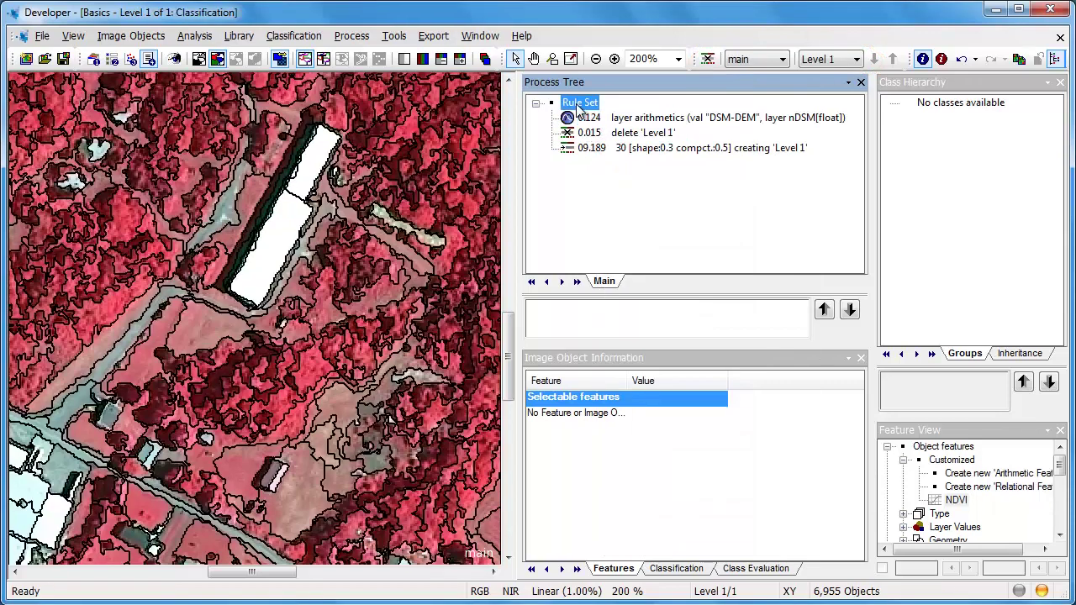
{"action": "right_click", "coordinate": [580, 104]}
- Create a Prep parent process and move layer arithmetics, delete Level 1 and segmentation under it
{"action": "left_click", "coordinate": [611, 195]}
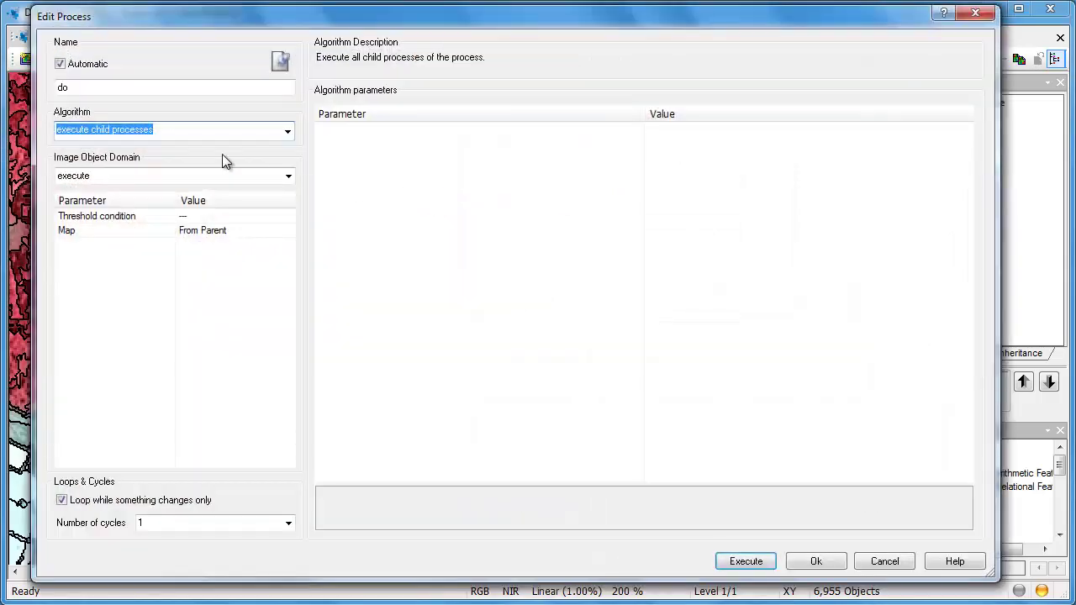
{"action": "left_click_drag", "start_coordinate": [100, 89], "coordinate": [51, 88]}
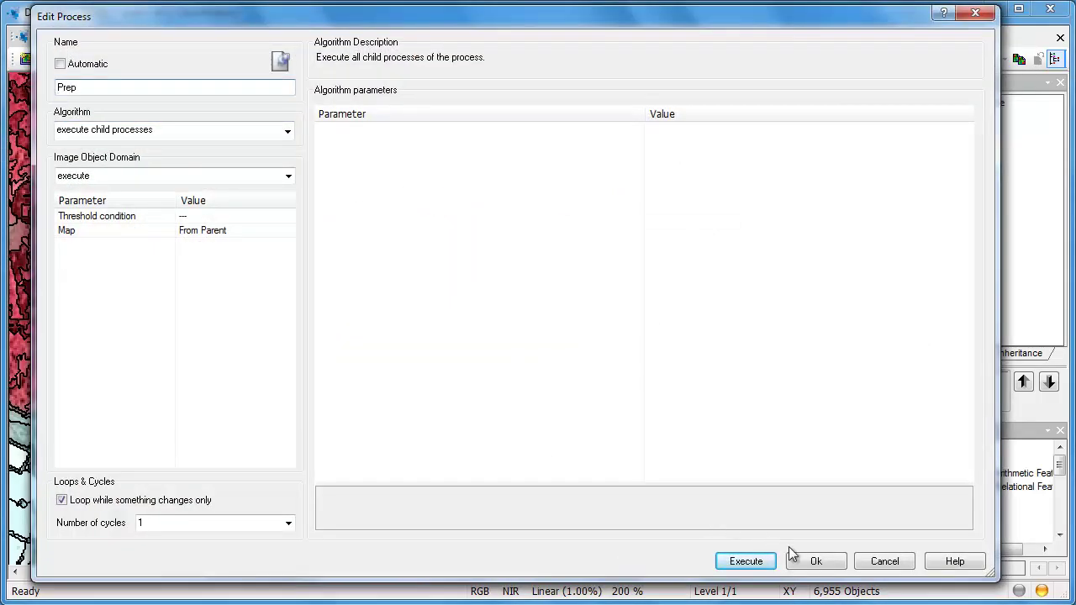
{"action": "left_click", "coordinate": [814, 561]}
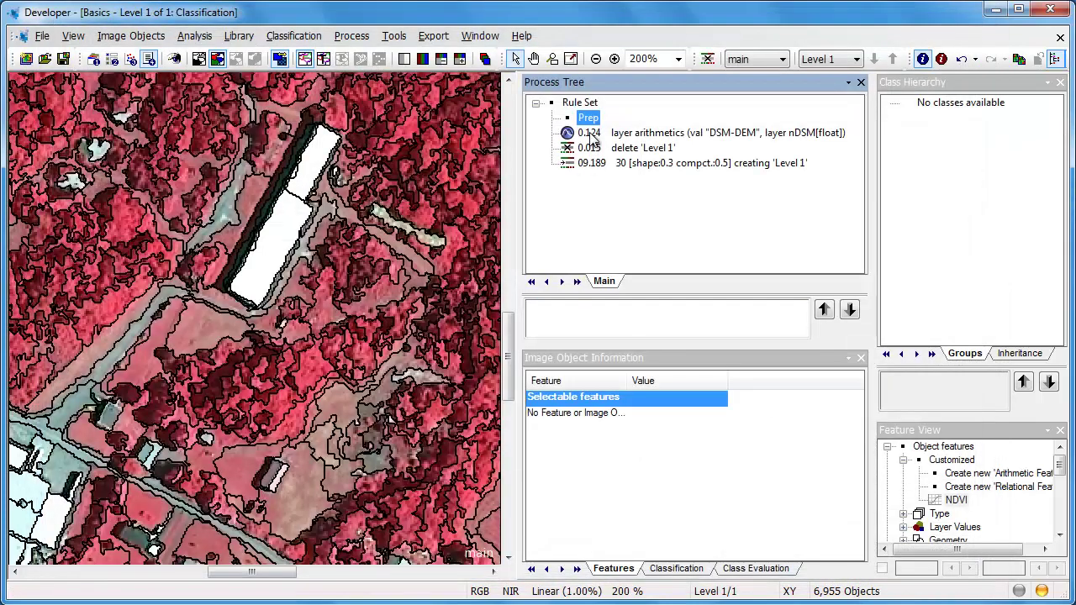
{"action": "left_click", "coordinate": [595, 139]}
{"action": "left_click_drag", "start_coordinate": [595, 134], "coordinate": [608, 153]}
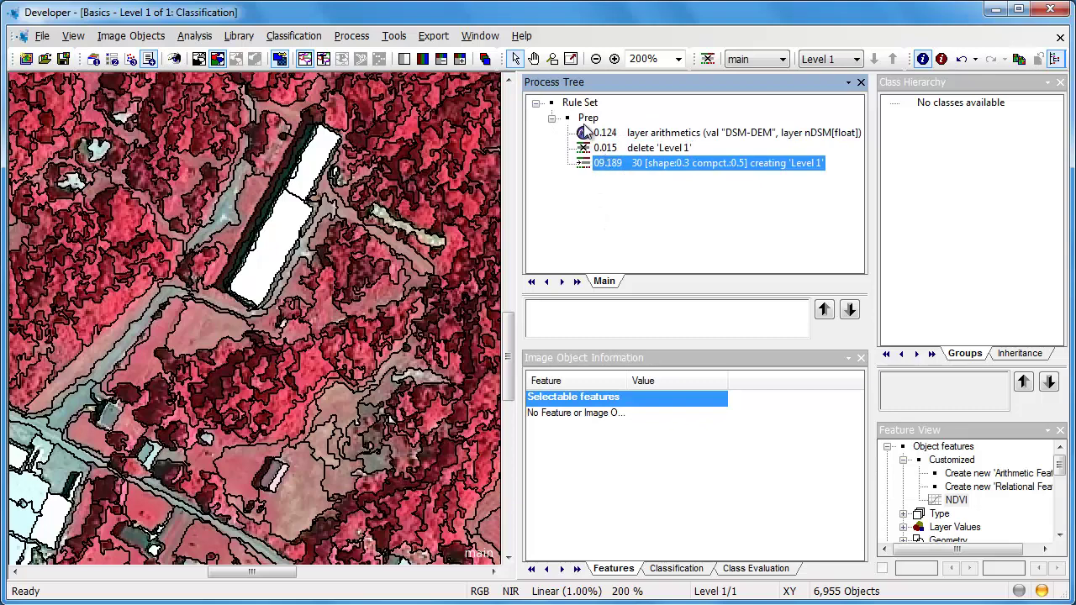
- Append a new process named Classify after Prep
{"action": "right_click", "coordinate": [587, 118]}
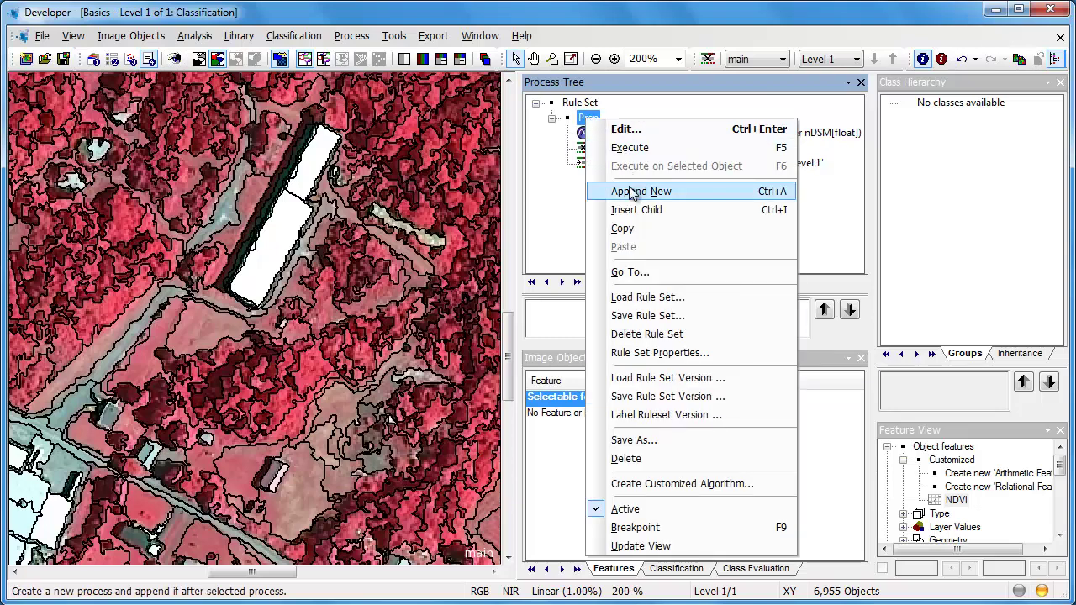
{"action": "left_click", "coordinate": [632, 188]}
{"action": "left_click", "coordinate": [89, 88]}
{"action": "left_click_drag", "start_coordinate": [89, 88], "coordinate": [58, 91]}
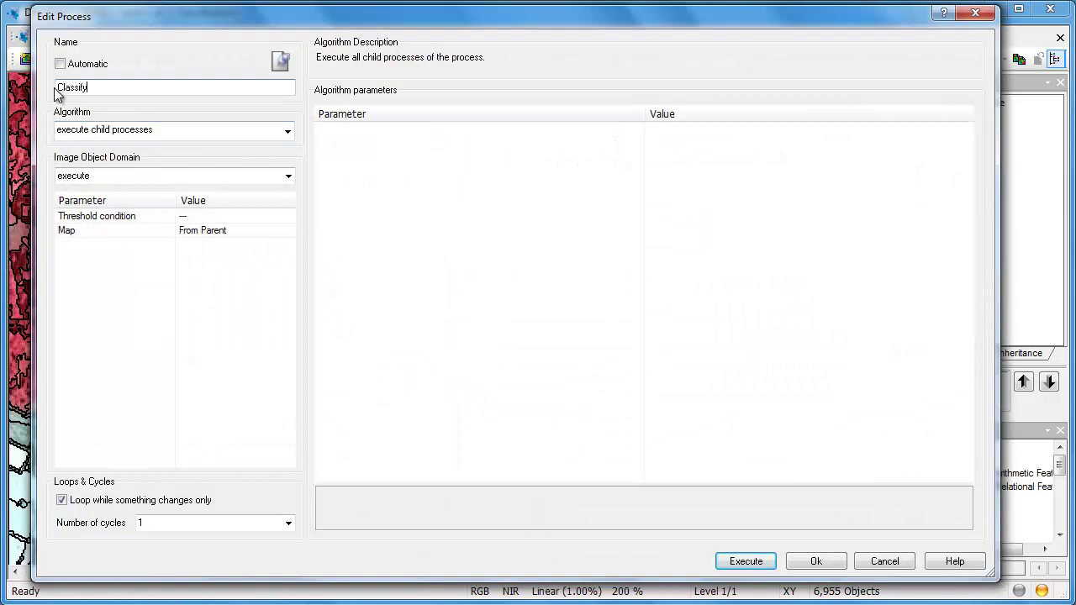
{"action": "key", "text": "Return"}
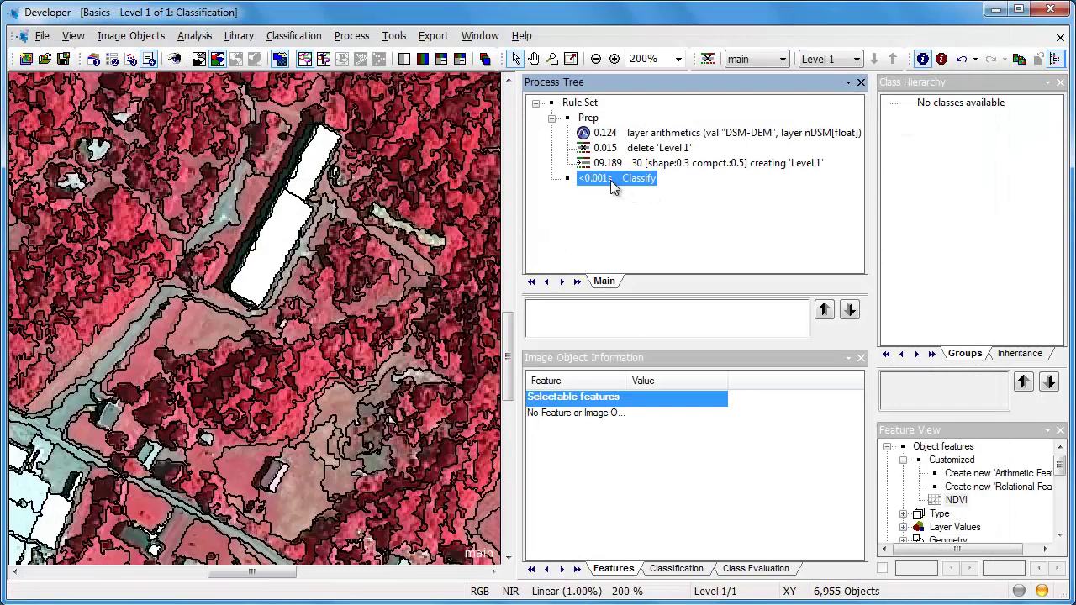
- Add an assign class child process under Classify, filtered to unclassified objects
{"action": "right_click", "coordinate": [612, 187]}
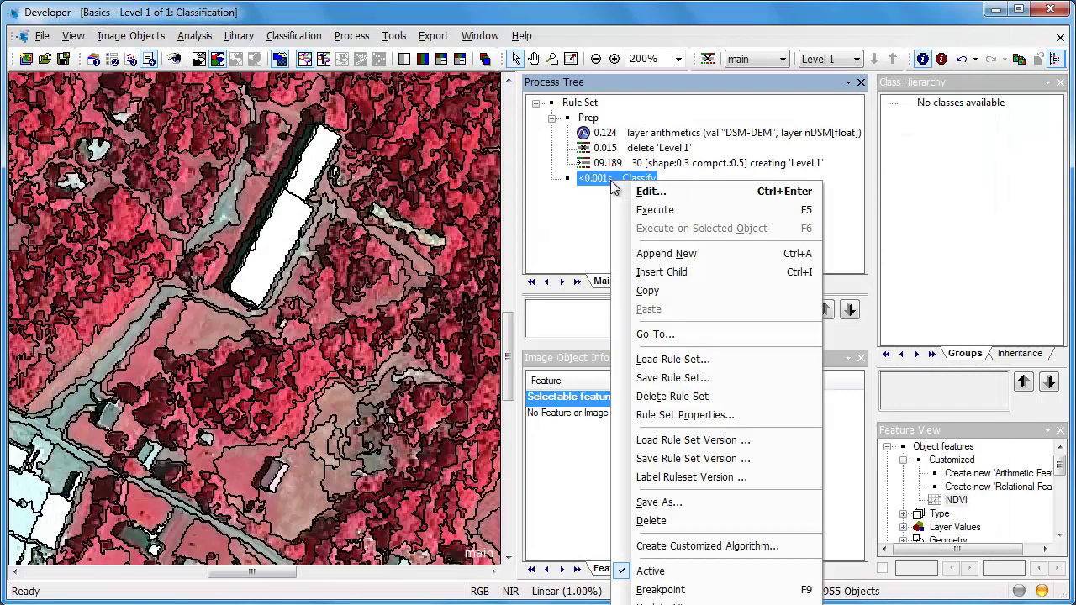
{"action": "left_click", "coordinate": [660, 271]}
{"action": "type", "text": "assign class"}
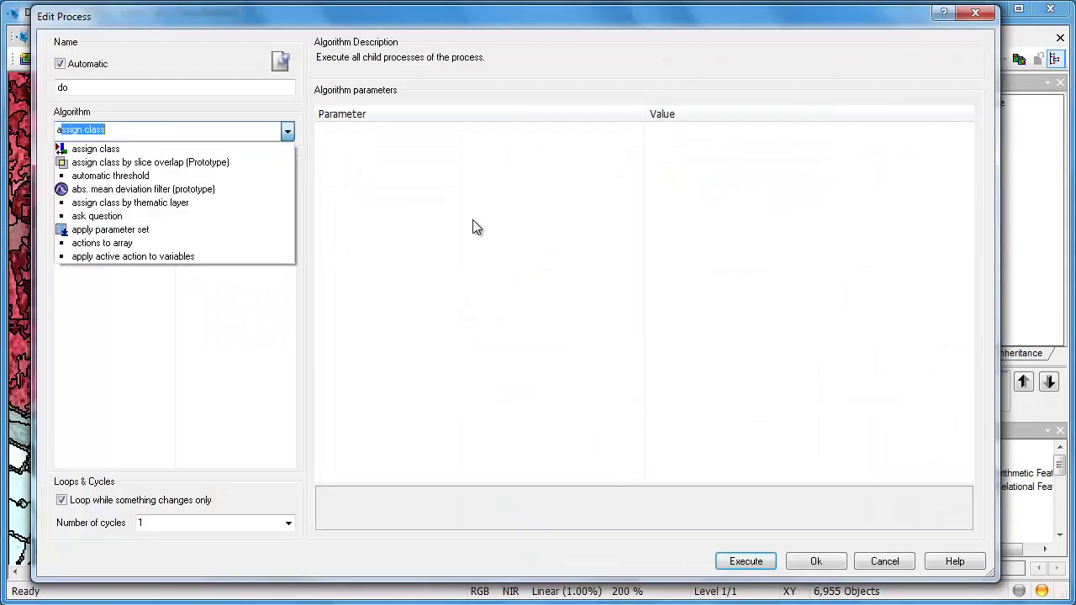
{"action": "left_click", "coordinate": [140, 150]}
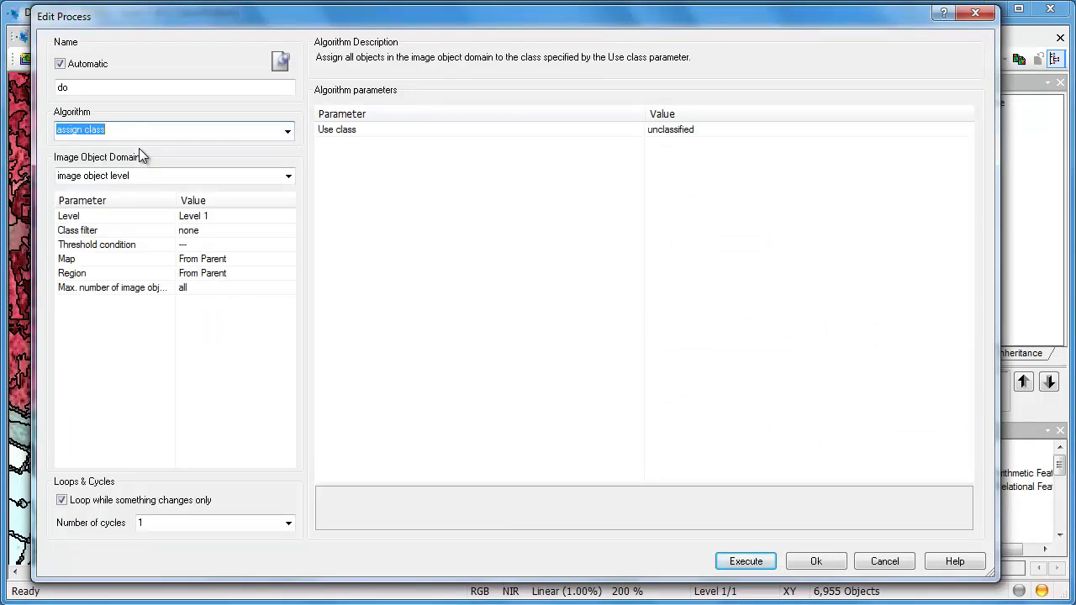
{"action": "left_click", "coordinate": [227, 234]}
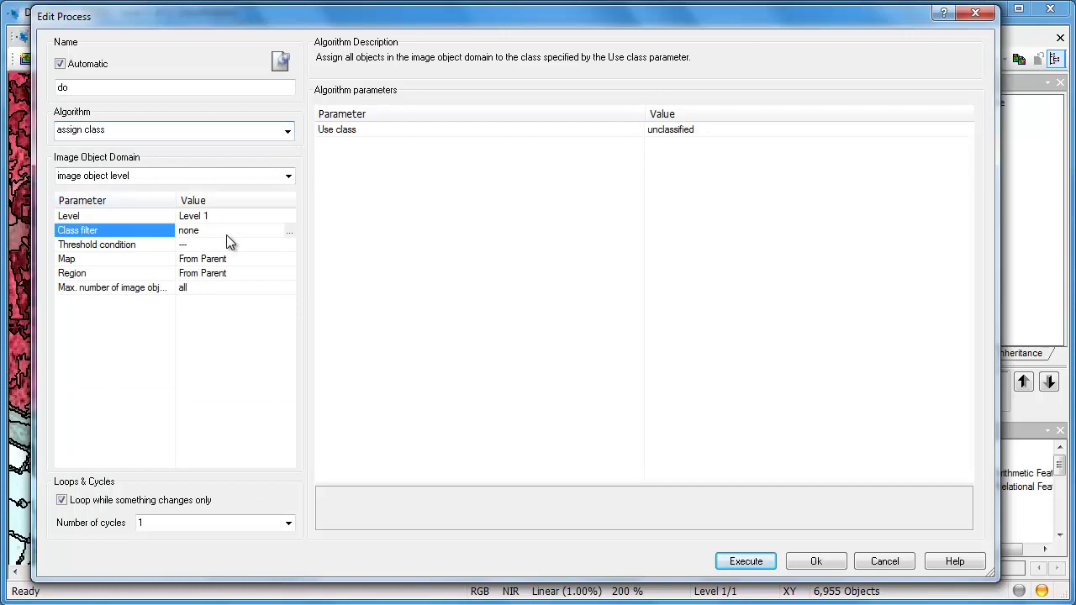
{"action": "left_click", "coordinate": [289, 231]}
{"action": "left_click", "coordinate": [356, 87]}
{"action": "left_click", "coordinate": [607, 422]}
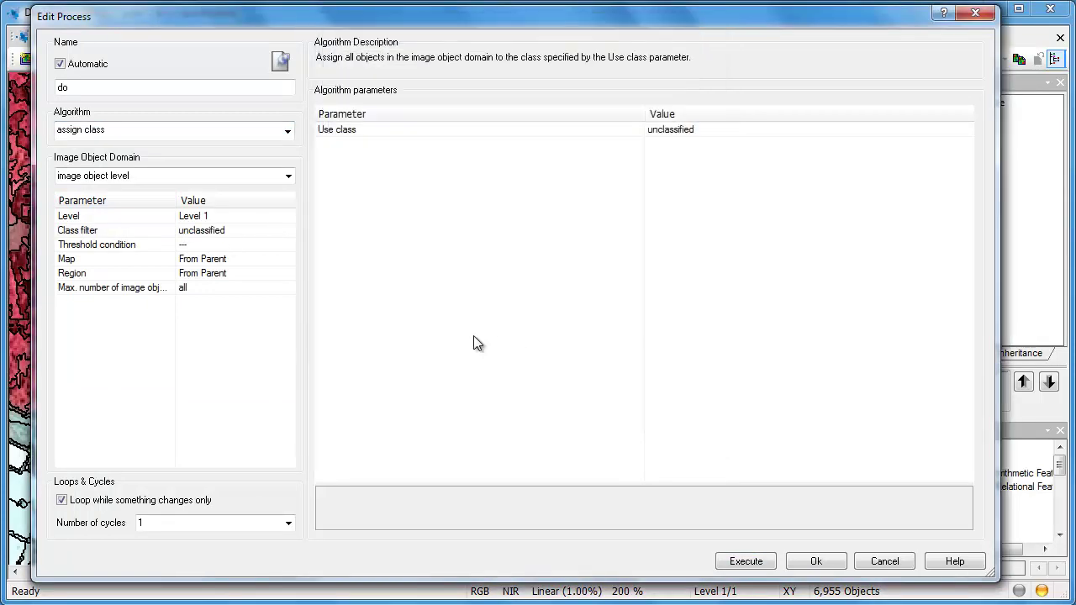
- Set the threshold condition to Mean nDSM > 2
{"action": "left_click", "coordinate": [240, 246]}
{"action": "left_click", "coordinate": [289, 245]}
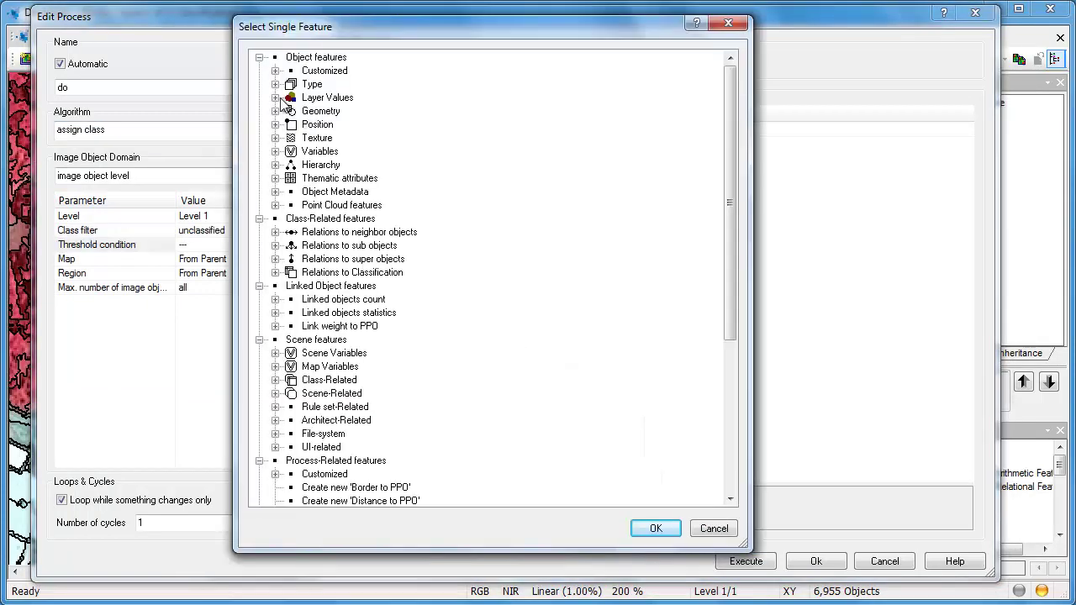
{"action": "left_click", "coordinate": [276, 97]}
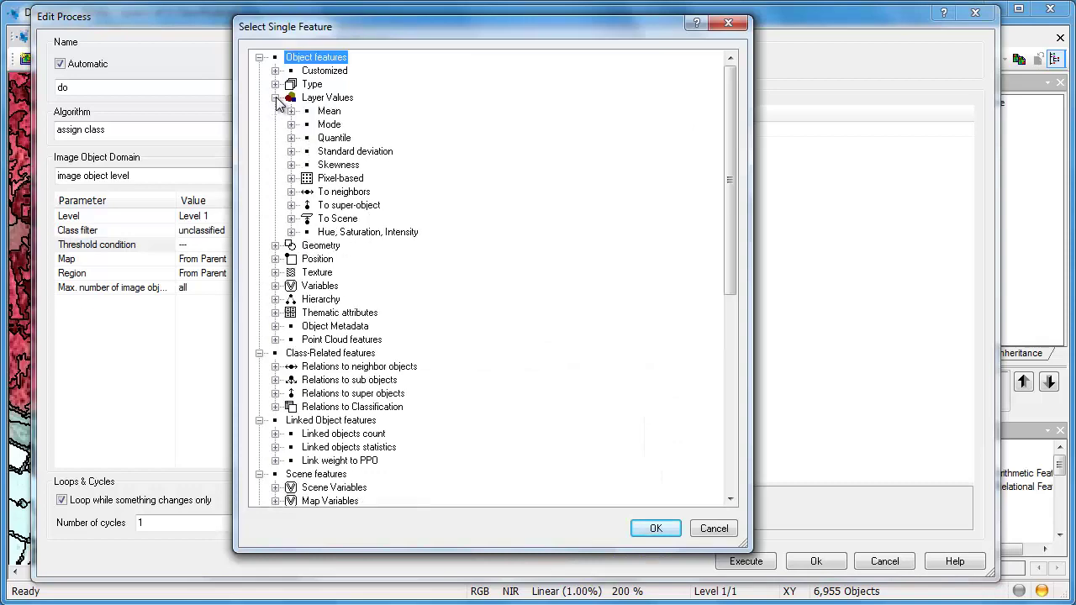
{"action": "left_click", "coordinate": [291, 112]}
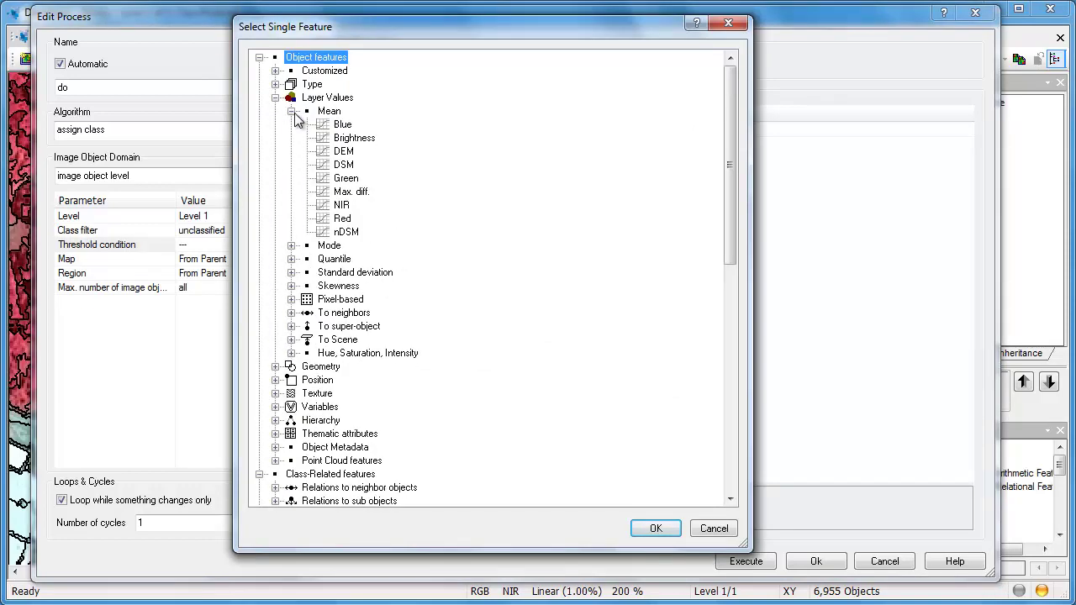
{"action": "double_click", "coordinate": [347, 232]}
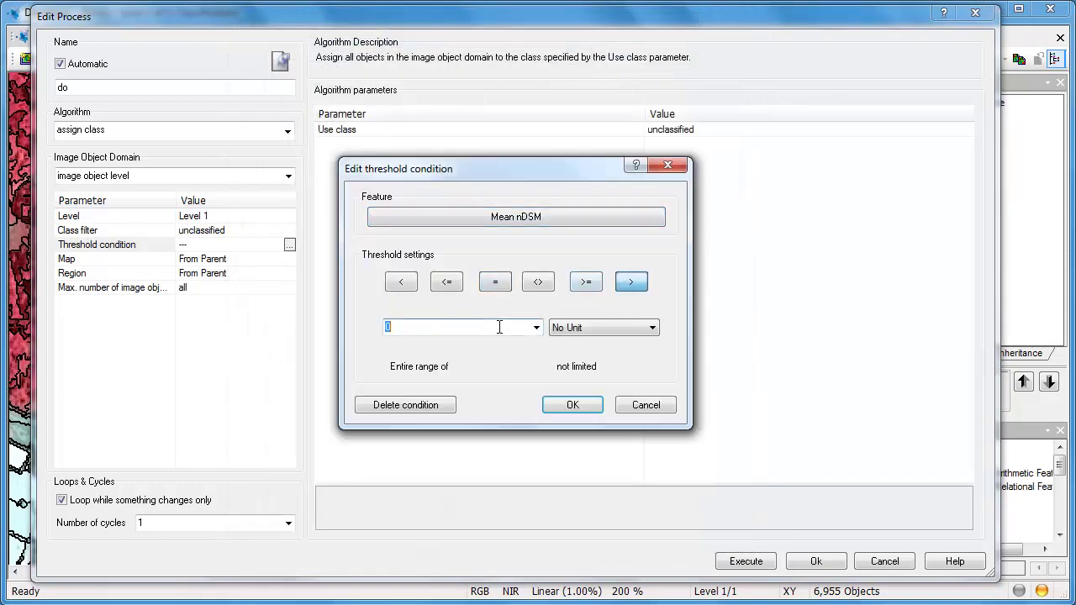
{"action": "left_click", "coordinate": [545, 407]}
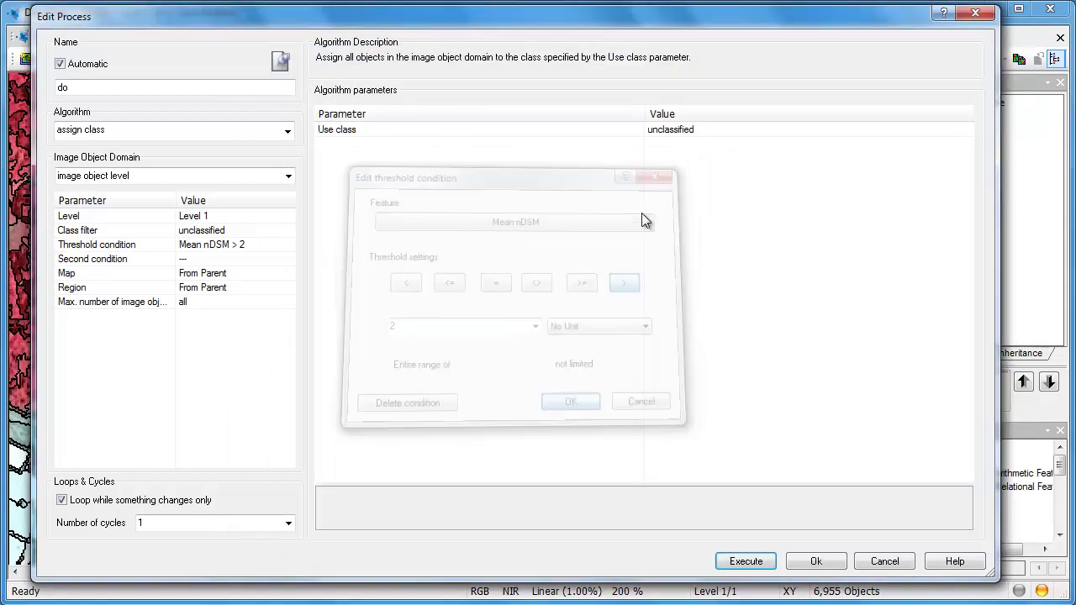
- Assign a new yellow class named Tall and save the rule
{"action": "left_click", "coordinate": [717, 132]}
{"action": "type", "text": "Tall"}
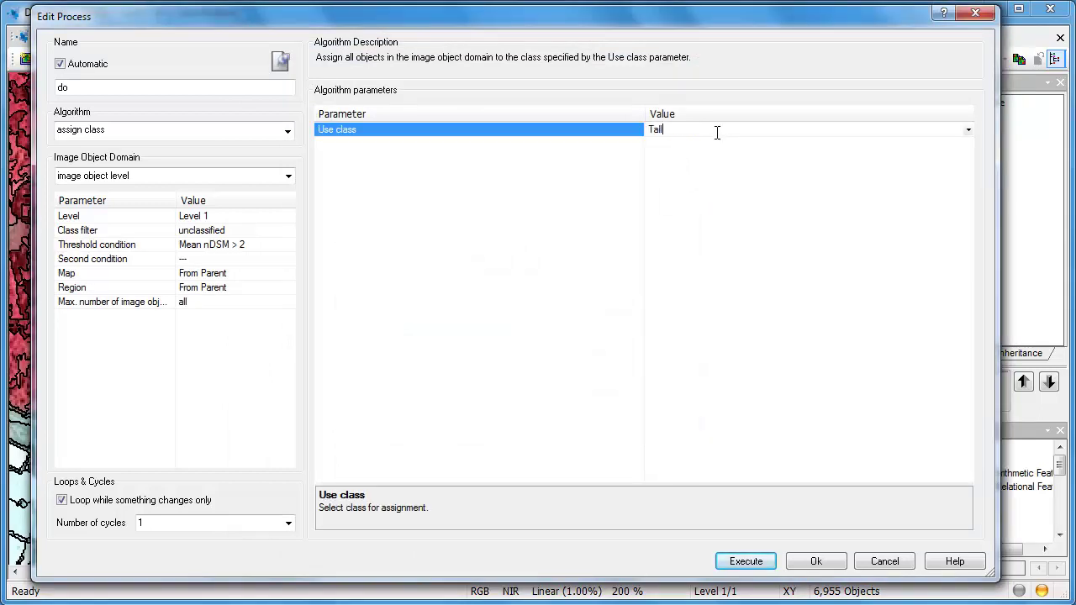
{"action": "key", "text": "Return"}
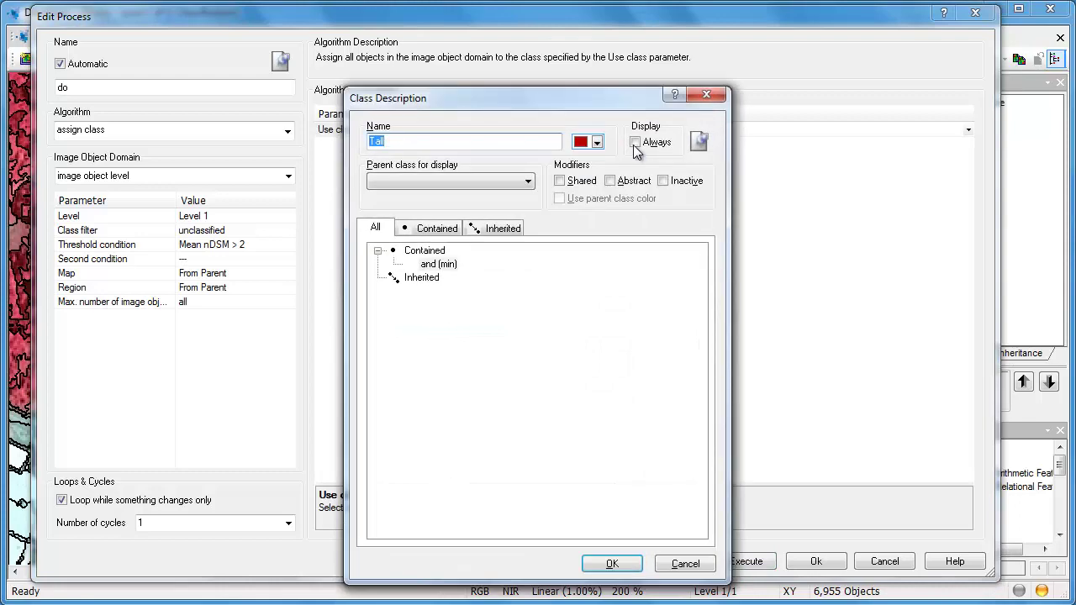
{"action": "left_click", "coordinate": [597, 143]}
{"action": "left_click", "coordinate": [581, 204]}
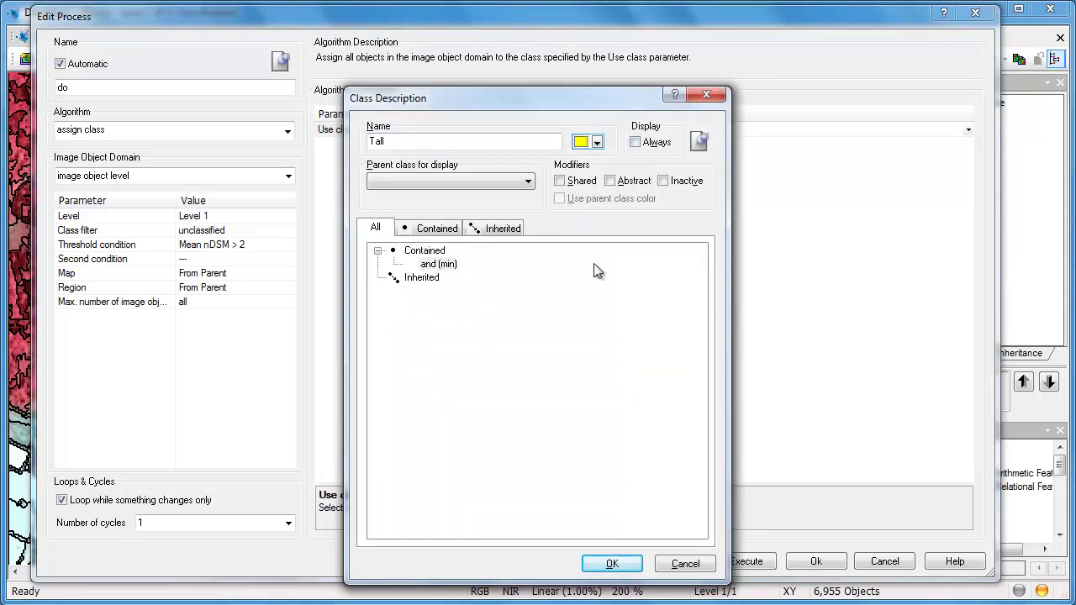
{"action": "left_click", "coordinate": [612, 562]}
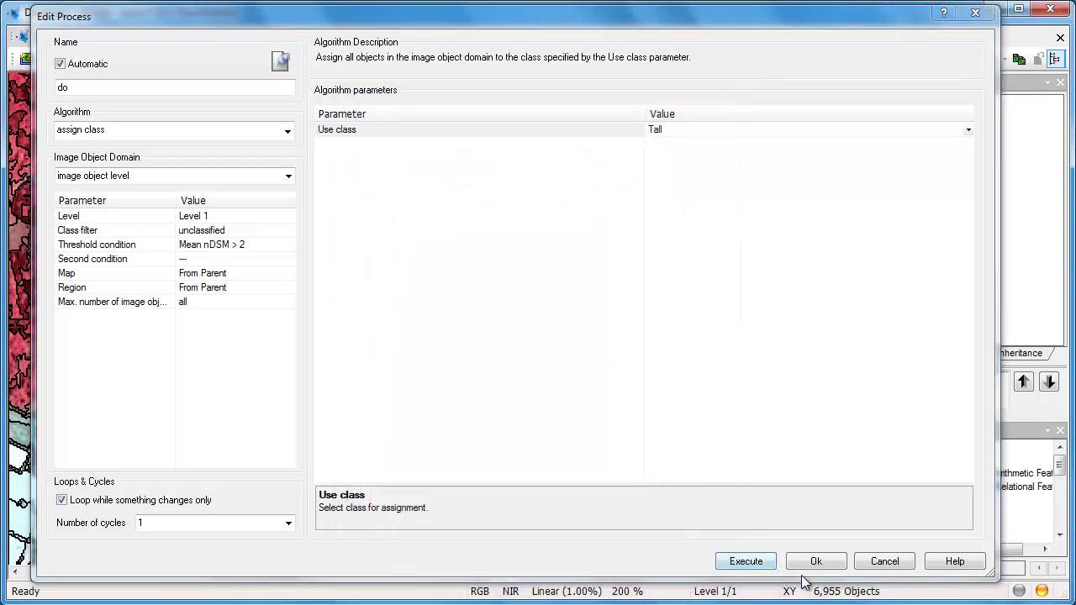
{"action": "left_click", "coordinate": [813, 562]}
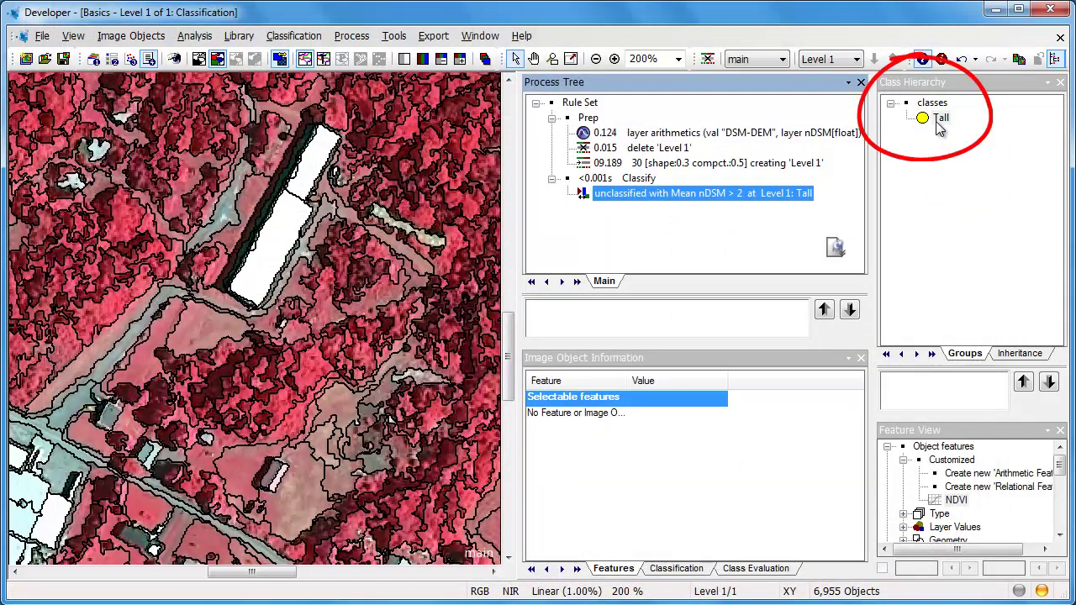
- Execute the Tall rule, zoom out to 50%, and display classified objects filled
{"action": "right_click", "coordinate": [738, 194]}
{"action": "left_click", "coordinate": [775, 221]}
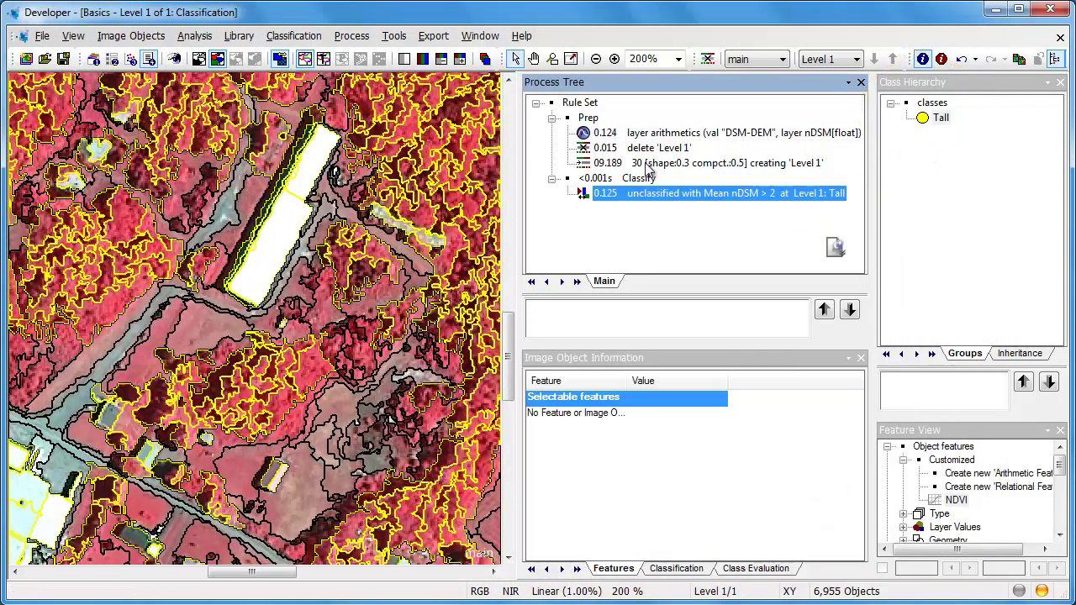
{"action": "left_click", "coordinate": [595, 59]}
{"action": "left_click", "coordinate": [595, 59]}
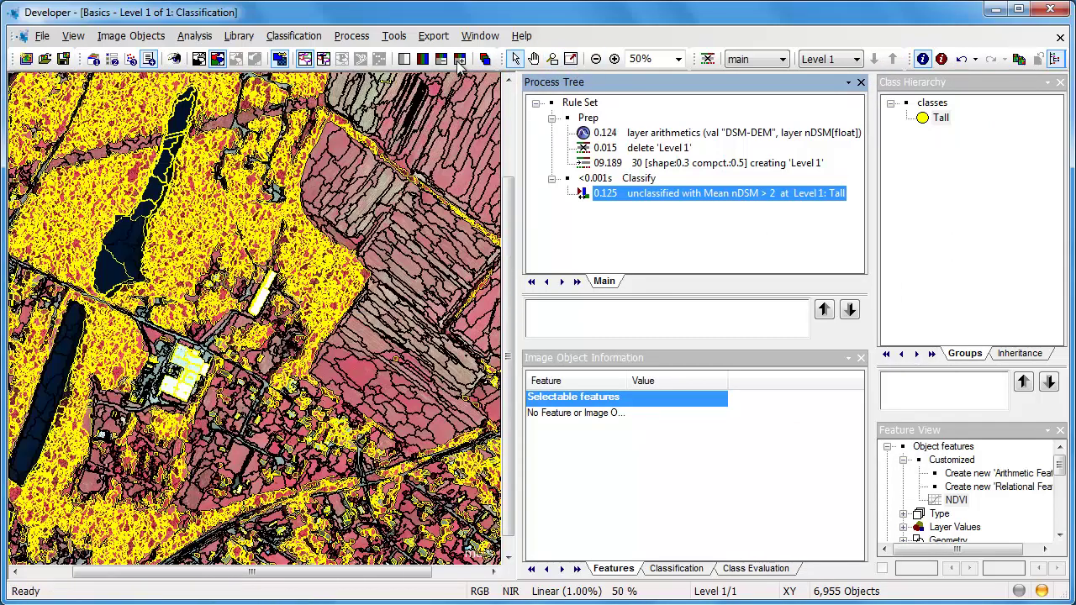
{"action": "left_click", "coordinate": [323, 59]}
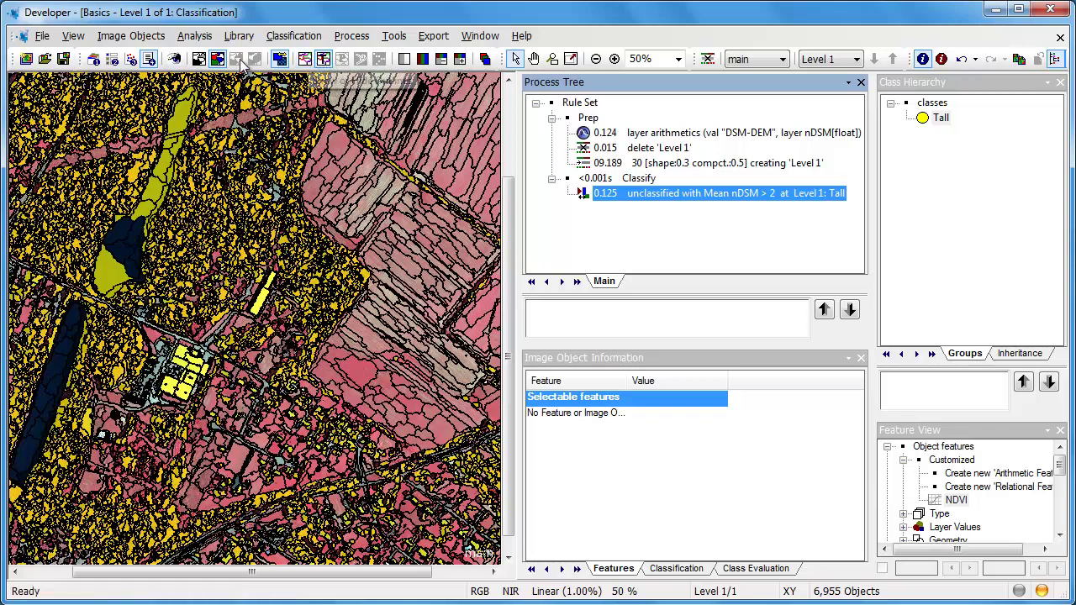
{"action": "left_click", "coordinate": [200, 59]}
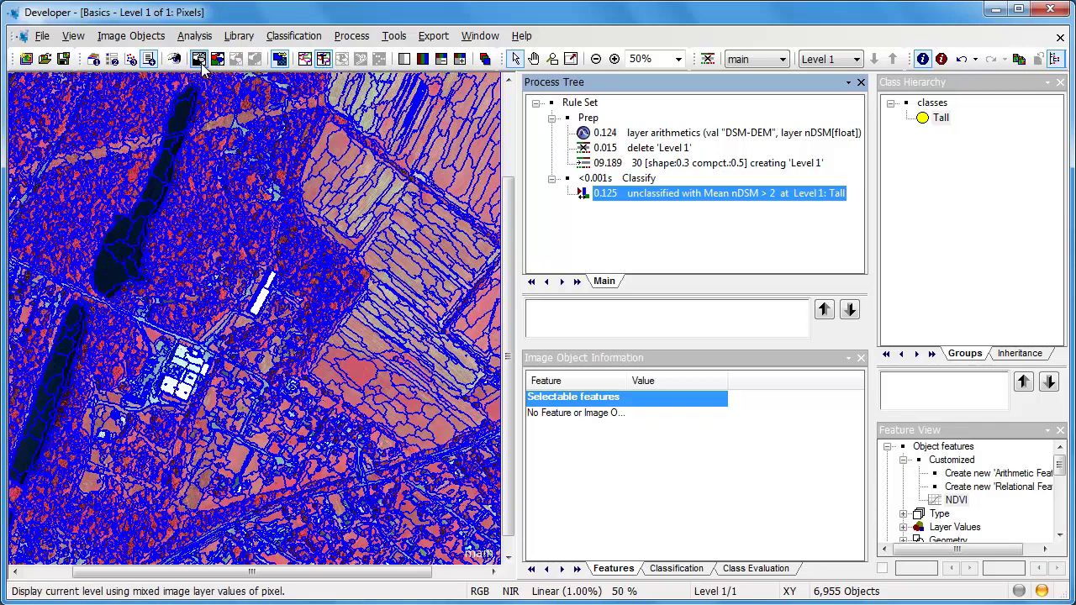
{"action": "left_click", "coordinate": [217, 59]}
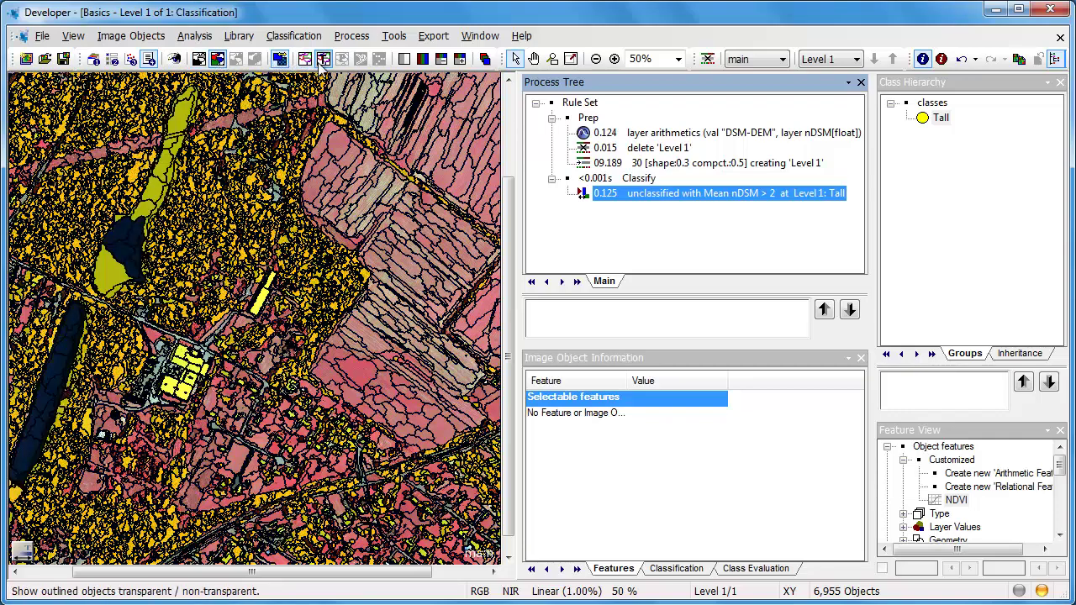
- Append an assign class process after the Tall rule, filtered to Tall objects
{"action": "right_click", "coordinate": [627, 198]}
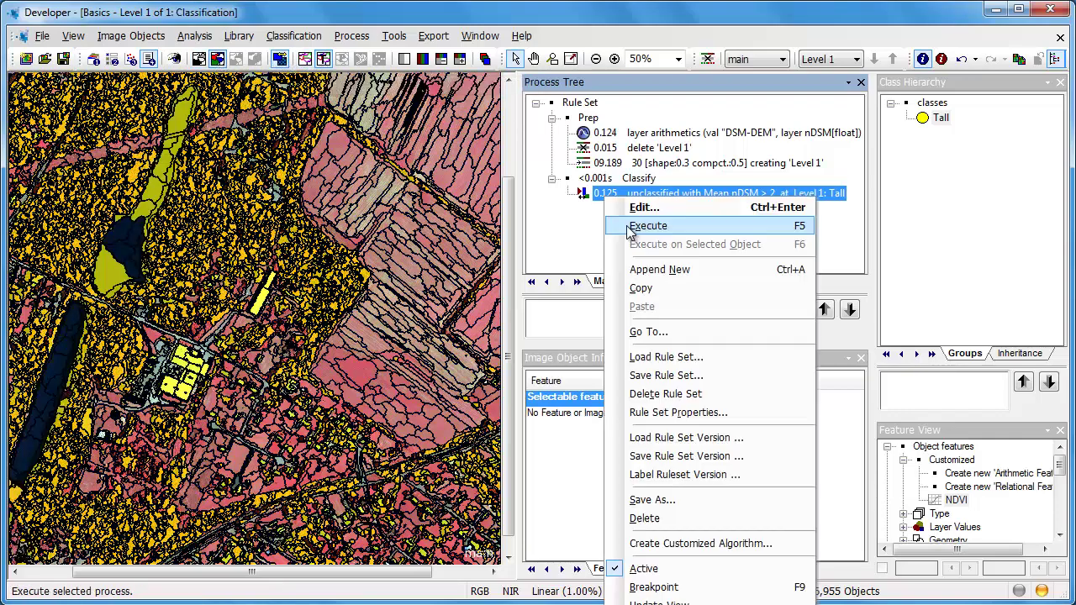
{"action": "left_click", "coordinate": [638, 270]}
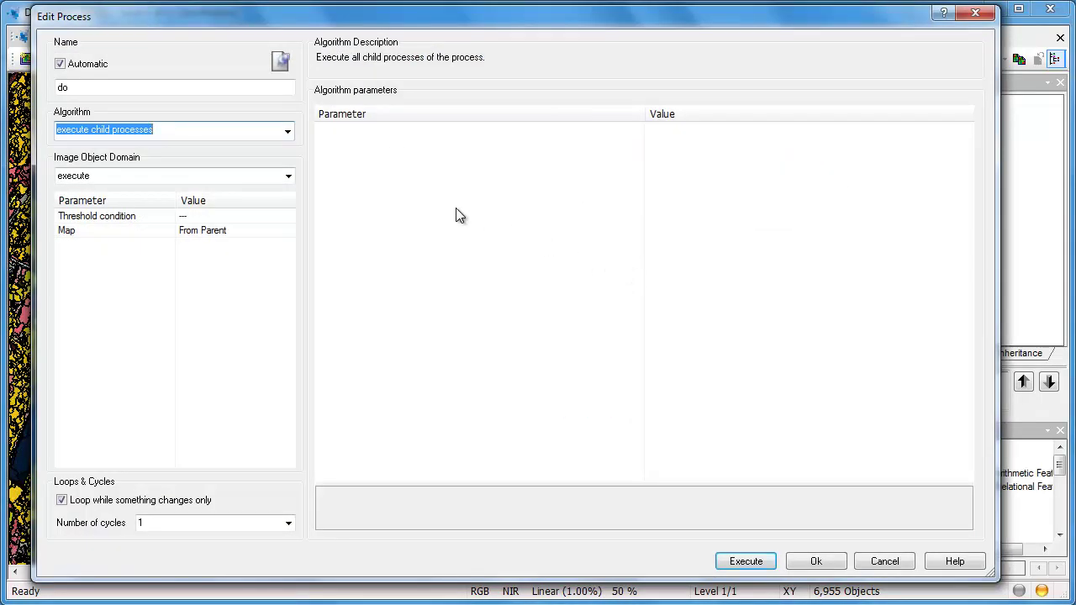
{"action": "type", "text": "assign class"}
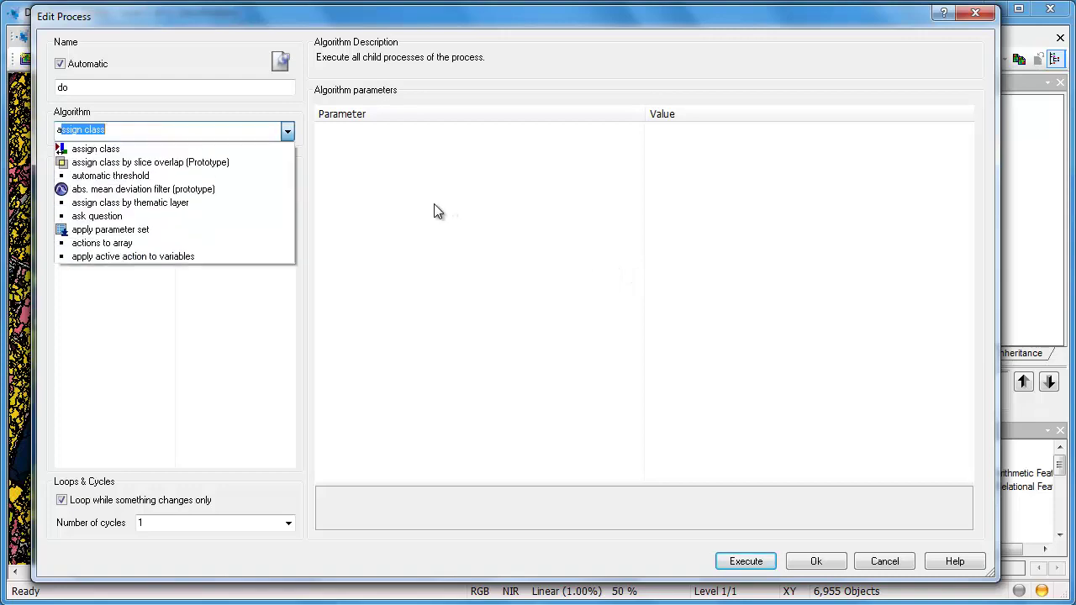
{"action": "key", "text": "Return"}
{"action": "left_click", "coordinate": [283, 230]}
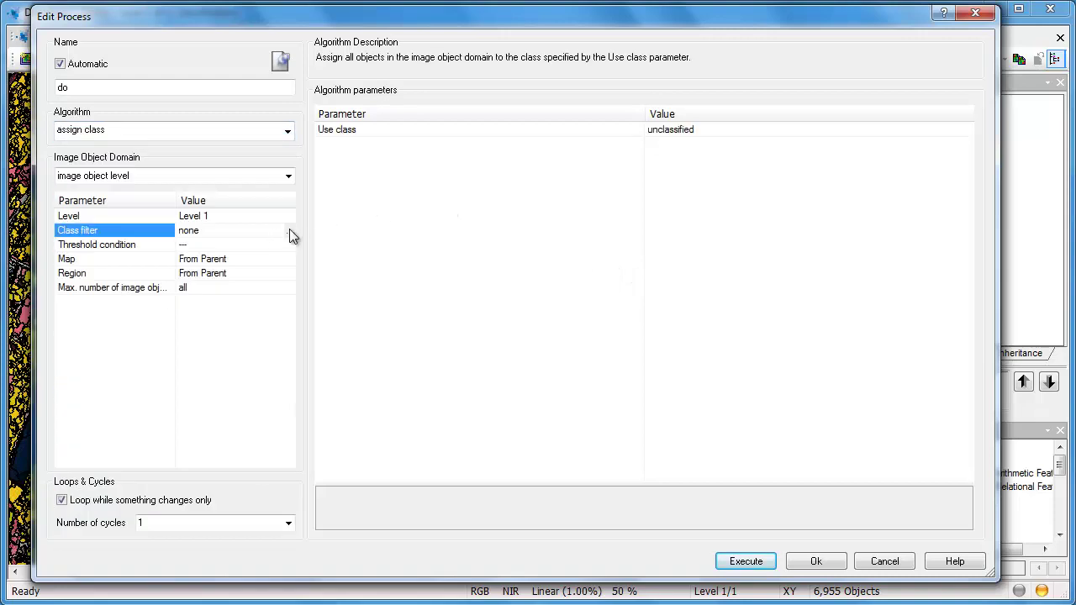
{"action": "left_click", "coordinate": [289, 230]}
{"action": "left_click", "coordinate": [372, 112]}
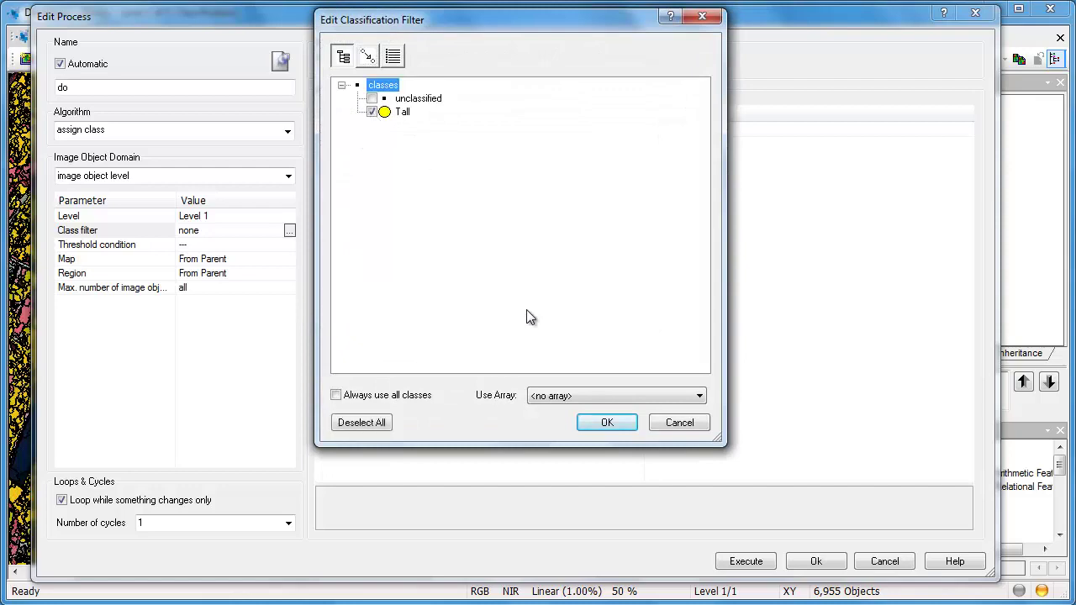
{"action": "left_click", "coordinate": [605, 422]}
- Set the threshold condition to NDVI < 0
{"action": "left_click", "coordinate": [269, 245]}
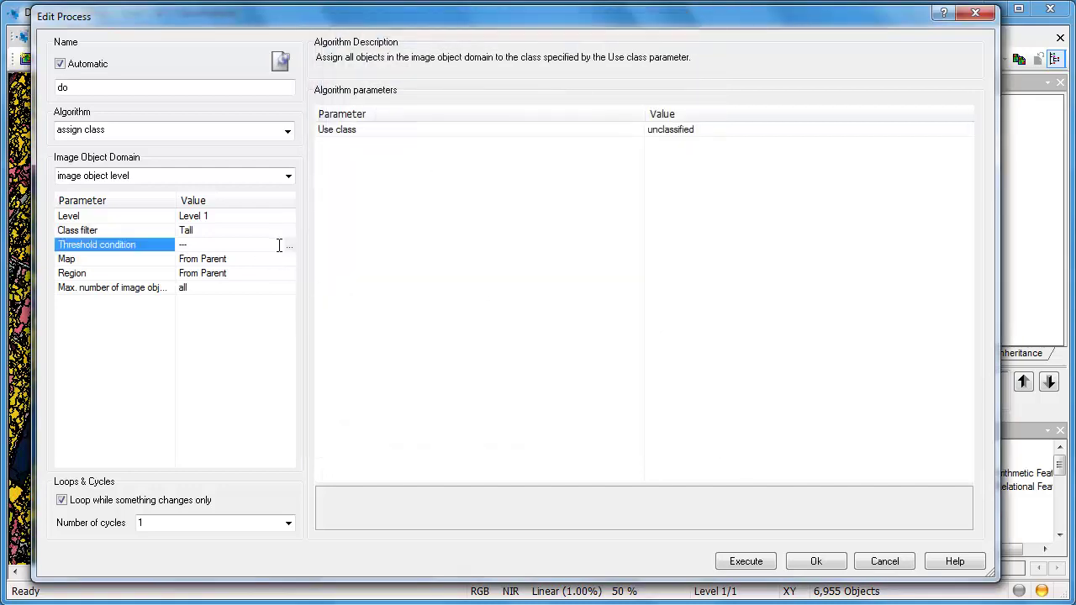
{"action": "left_click", "coordinate": [289, 246]}
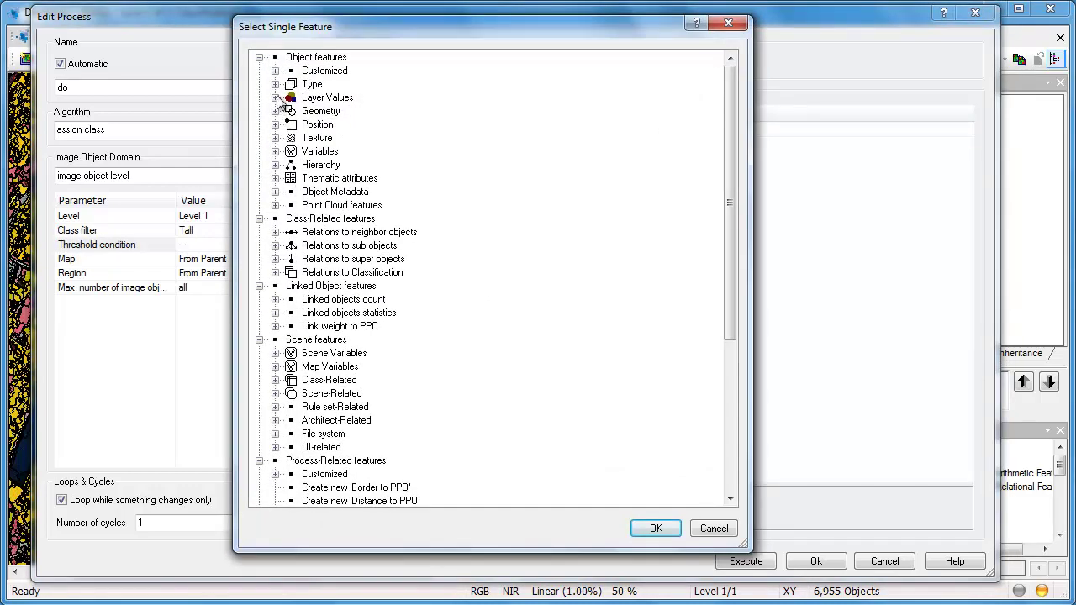
{"action": "left_click", "coordinate": [275, 71]}
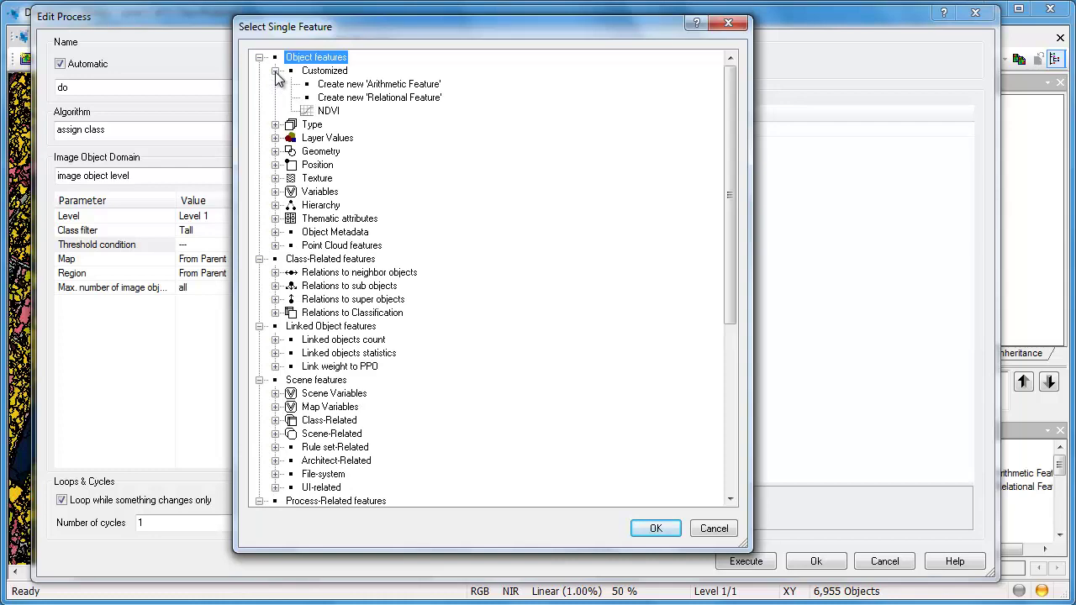
{"action": "double_click", "coordinate": [329, 110]}
{"action": "left_click", "coordinate": [403, 279]}
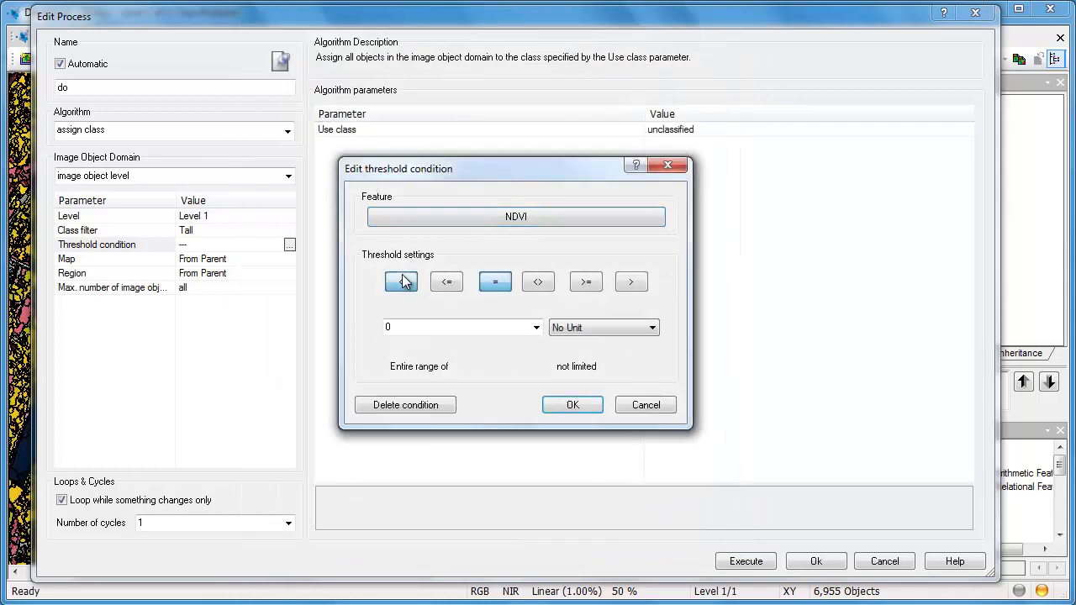
{"action": "left_click", "coordinate": [568, 406]}
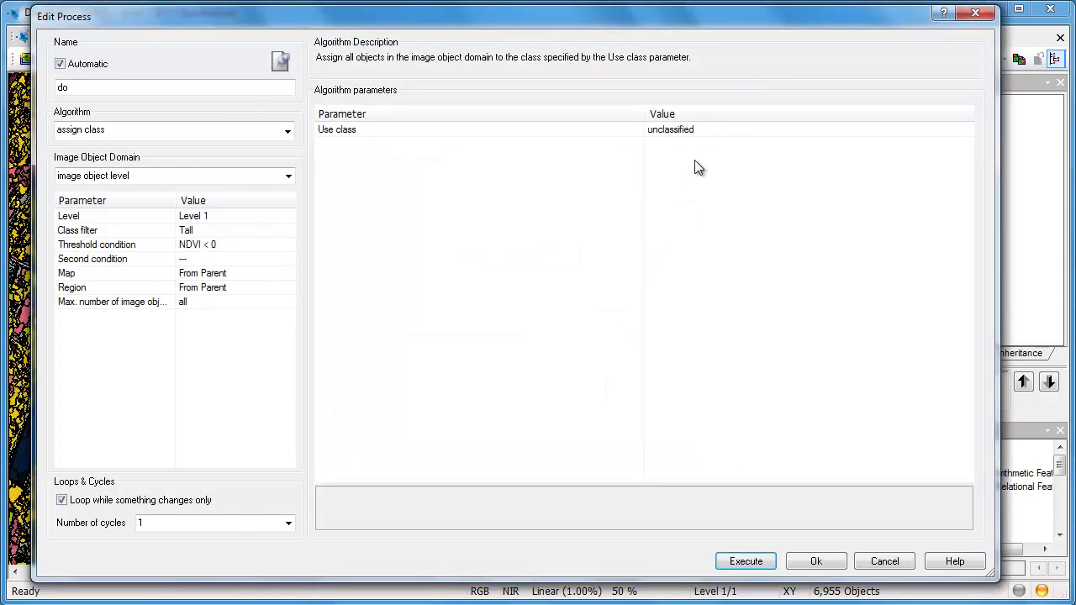
- Assign a new red Buildings class, save the rule, and execute it
{"action": "left_click", "coordinate": [711, 132]}
{"action": "type", "text": "Buildings"}
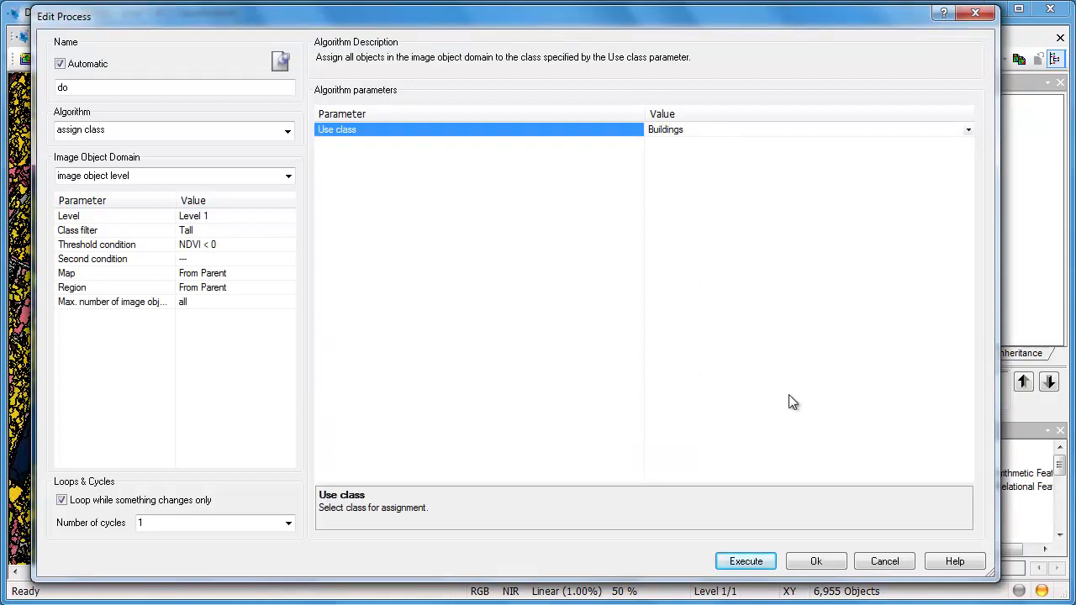
{"action": "key", "text": "Return"}
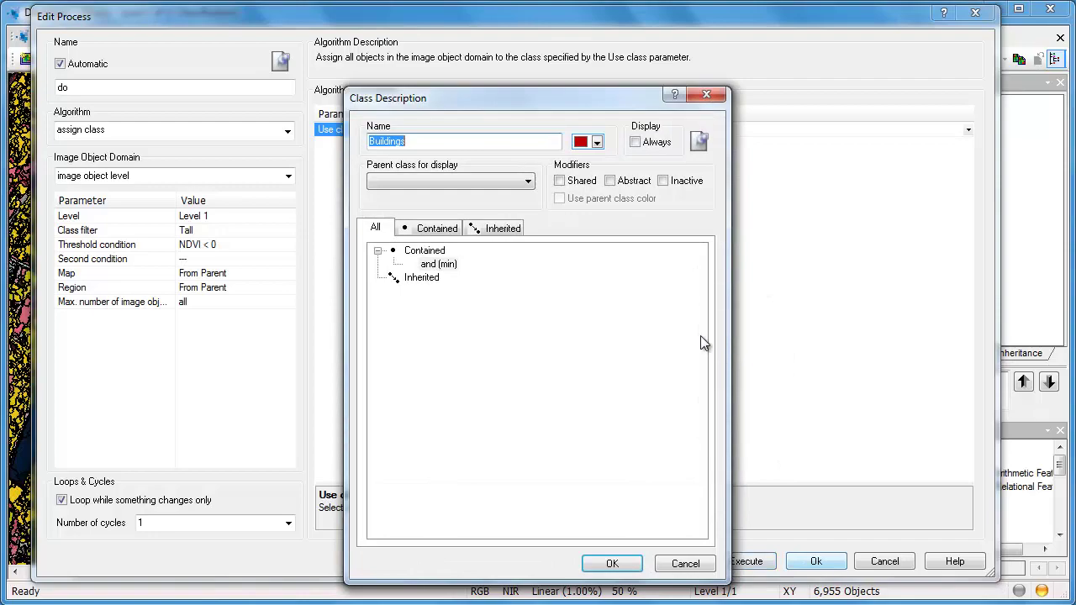
{"action": "left_click", "coordinate": [598, 142]}
{"action": "left_click", "coordinate": [624, 189]}
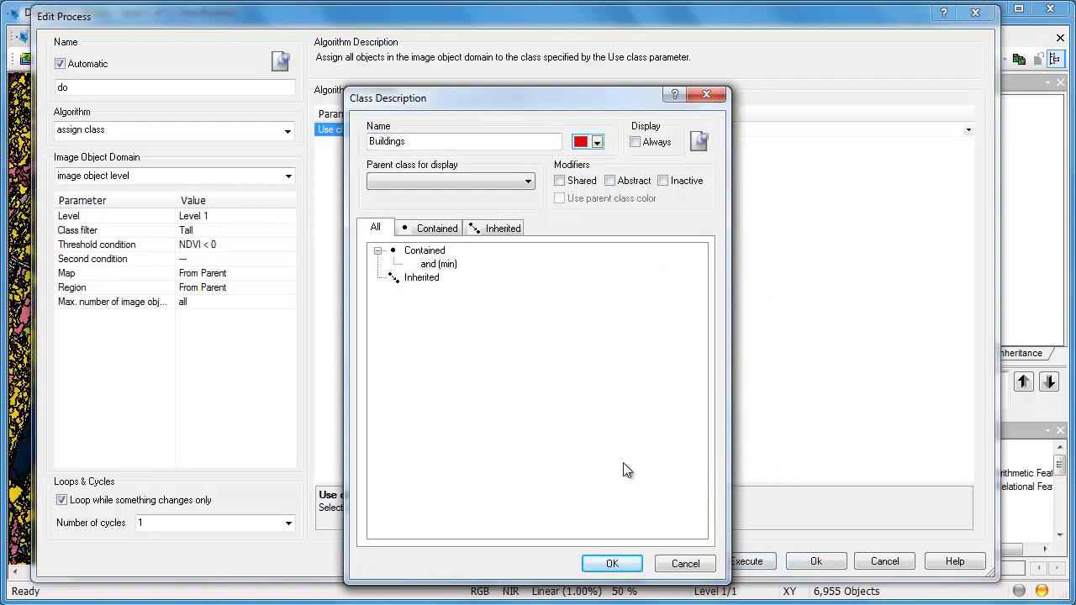
{"action": "left_click", "coordinate": [616, 565]}
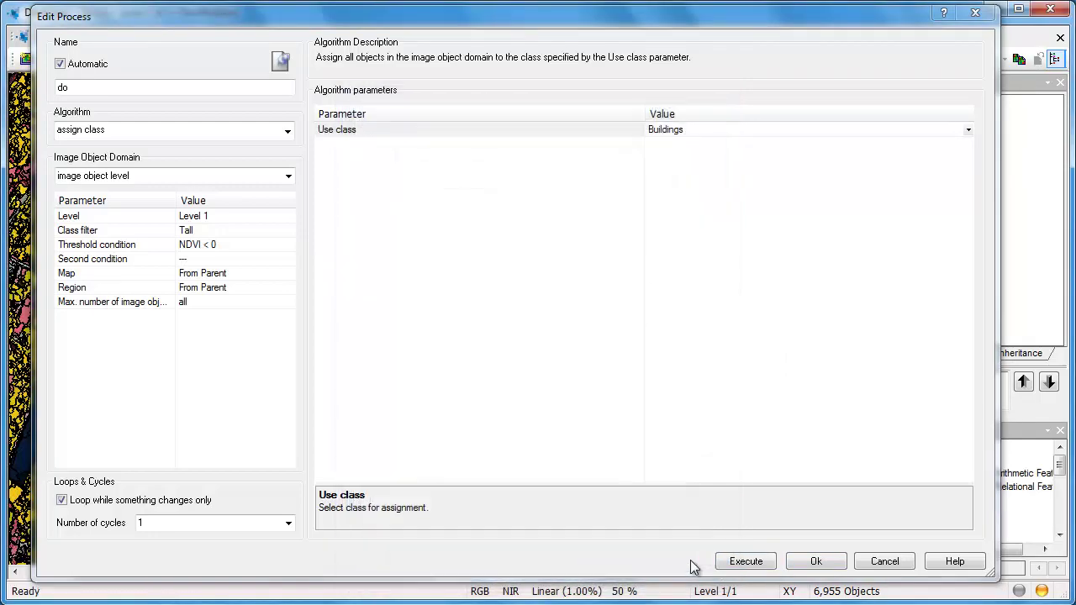
{"action": "left_click", "coordinate": [816, 562]}
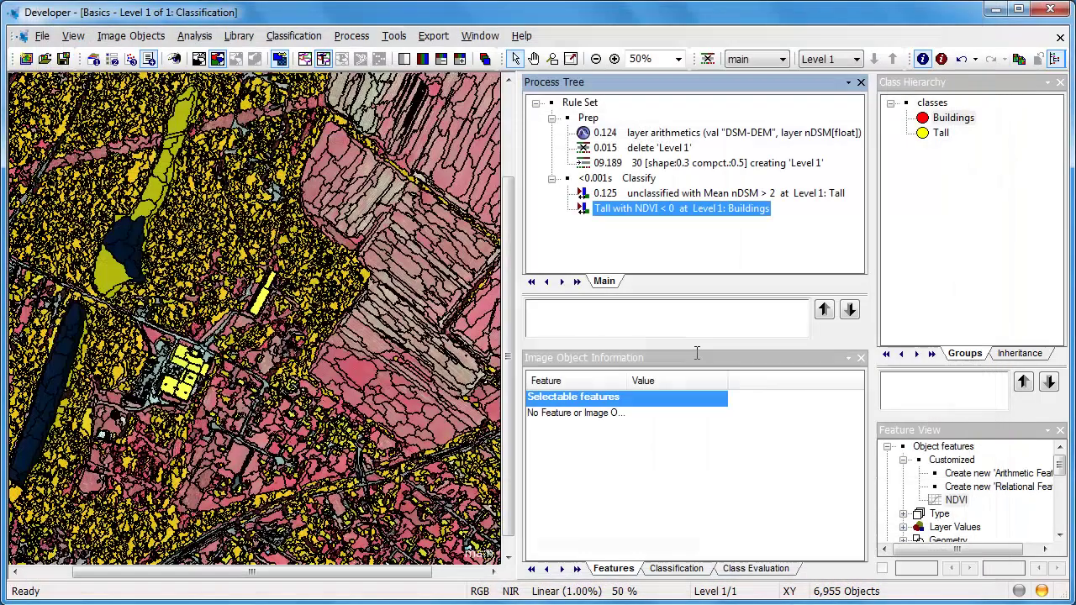
{"action": "right_click", "coordinate": [607, 213]}
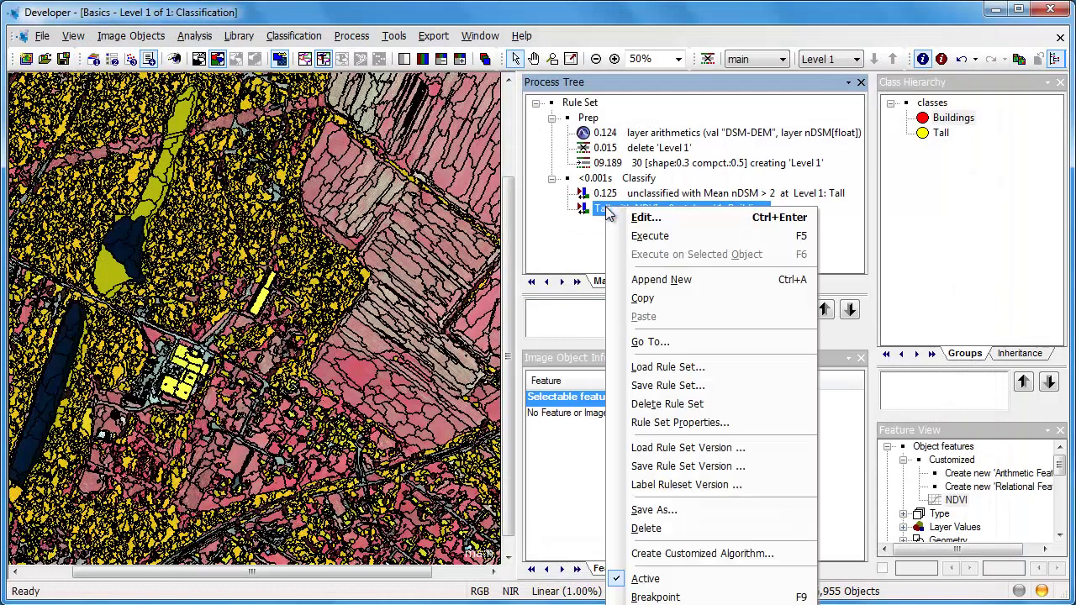
{"action": "left_click", "coordinate": [645, 238]}
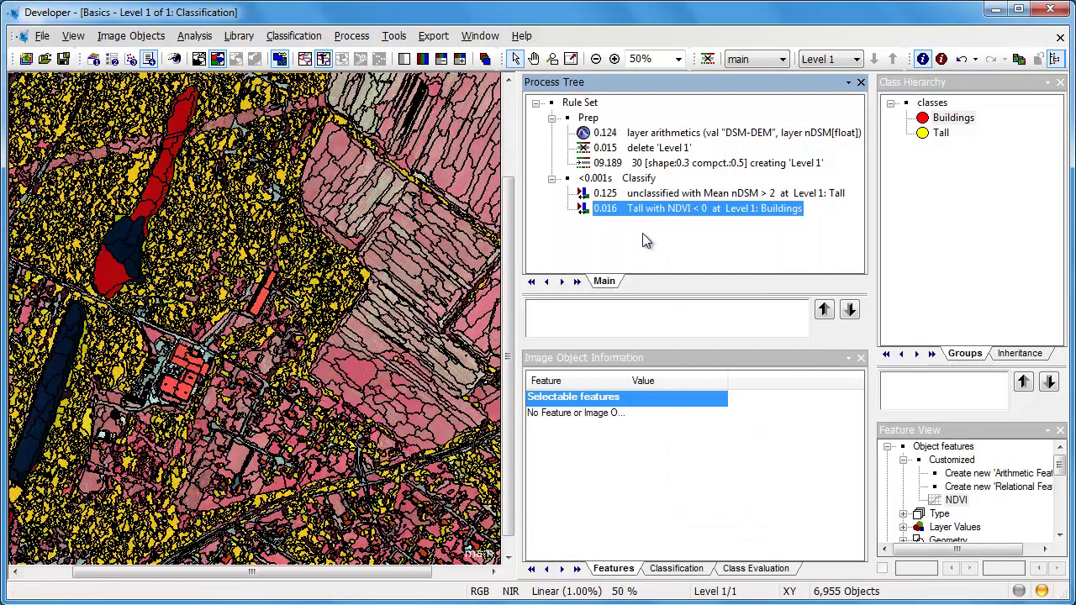